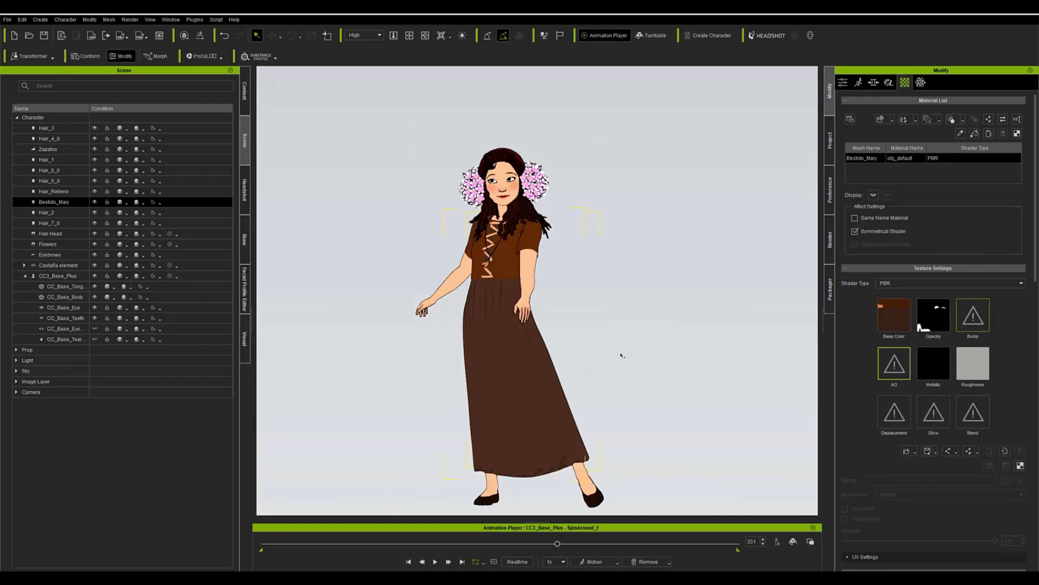
# Enable physics on the dress, inspect its weight map, then close the weight map editor
pyautogui.click(921, 83)
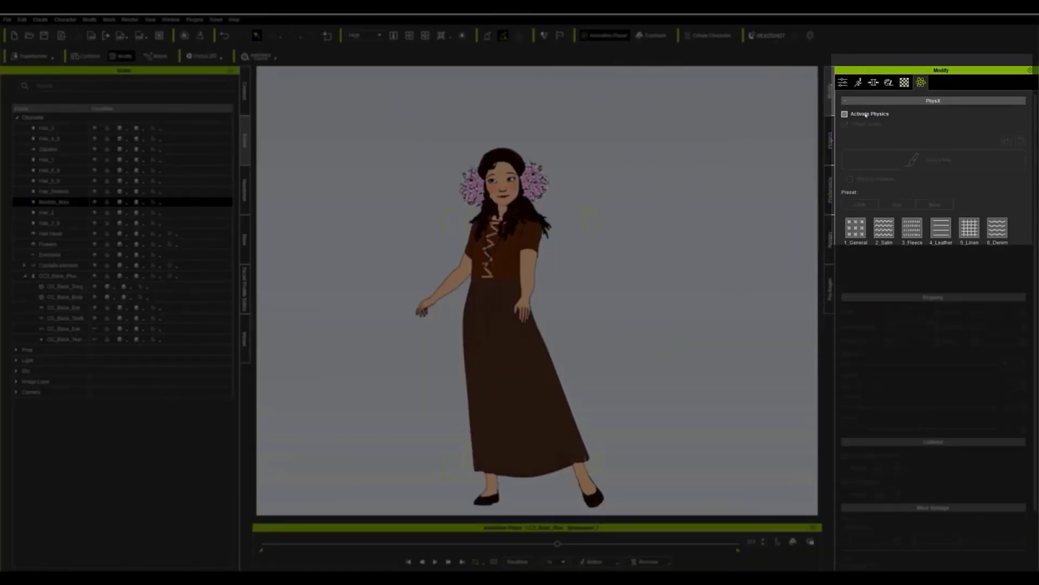
pyautogui.click(866, 115)
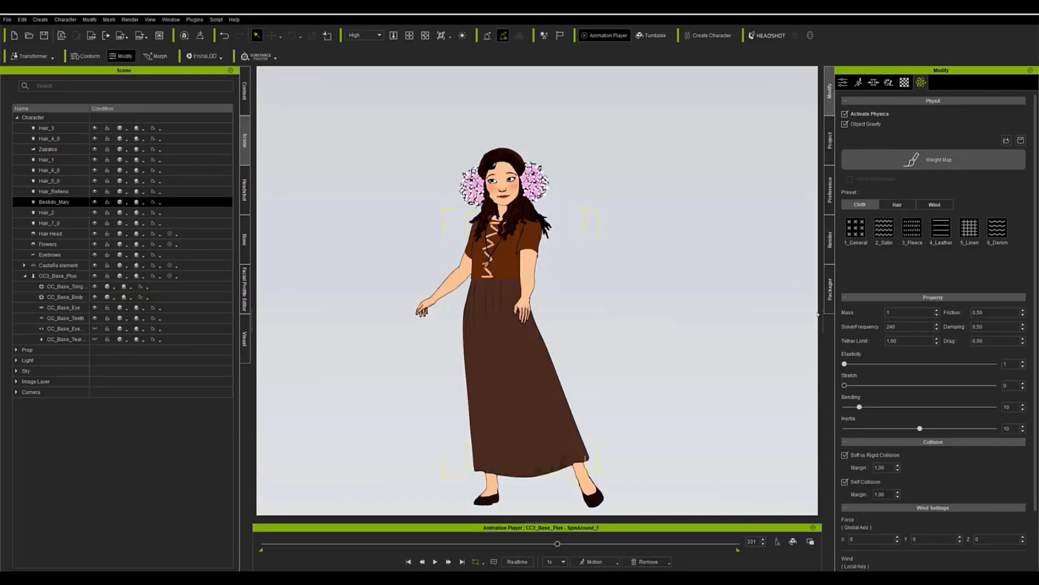
pyautogui.click(933, 159)
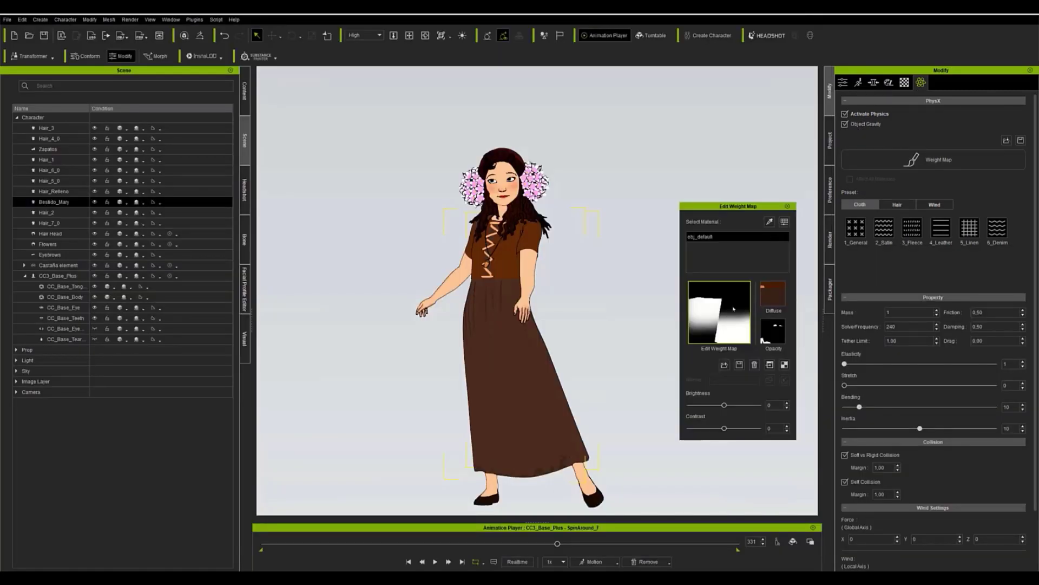
pyautogui.click(787, 206)
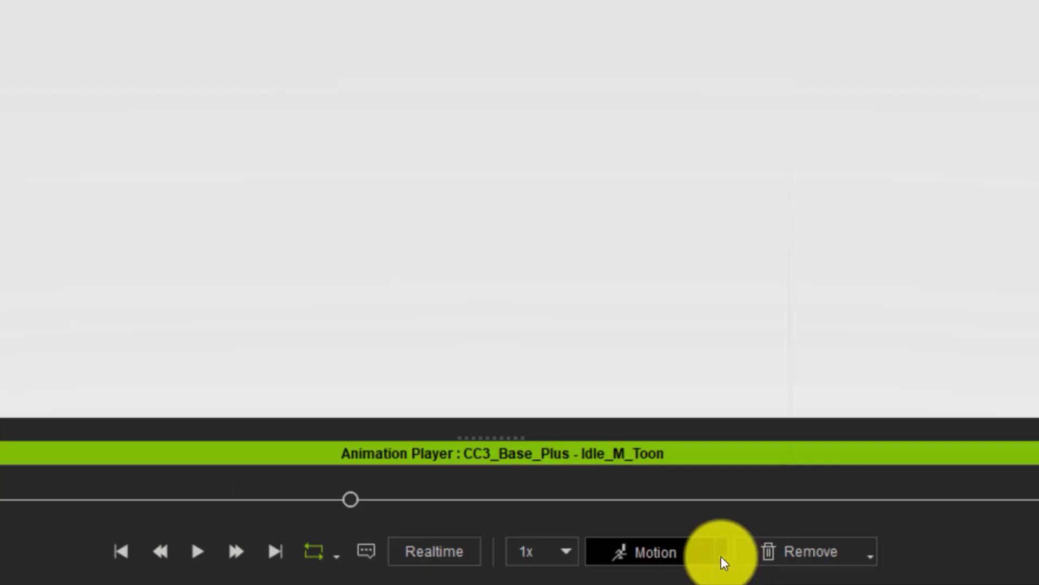
# Apply the Soft Physics SpinAround_F motion and play it from the first frame
pyautogui.click(616, 563)
pyautogui.moveTo(612, 515)
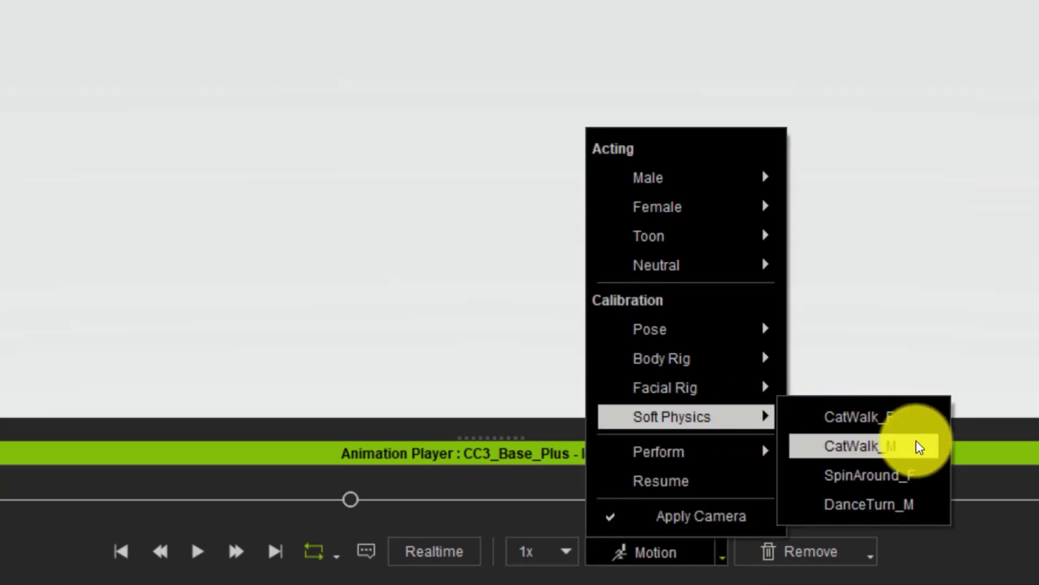
pyautogui.click(922, 471)
pyautogui.click(408, 562)
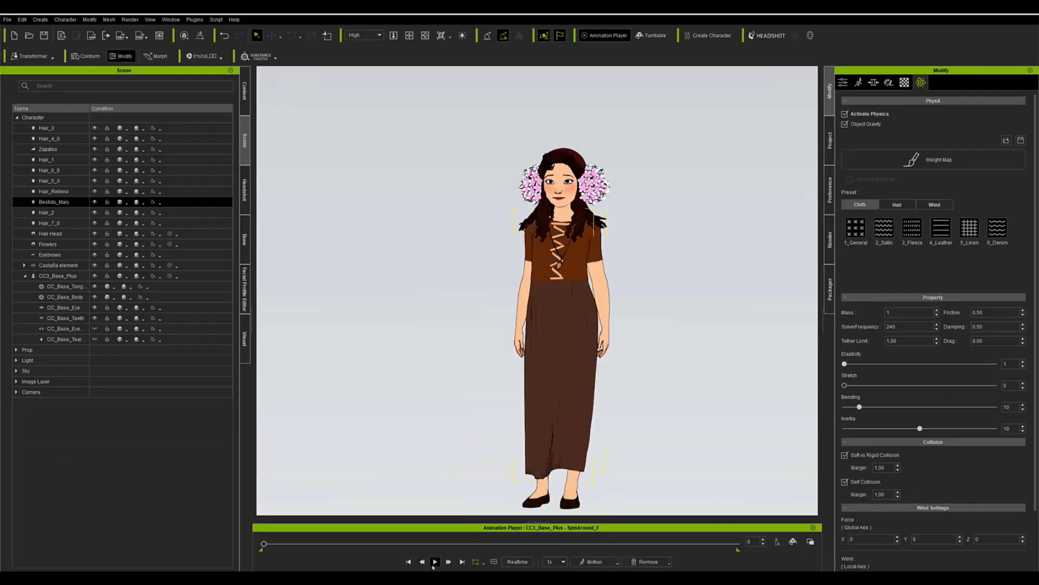
pyautogui.click(435, 562)
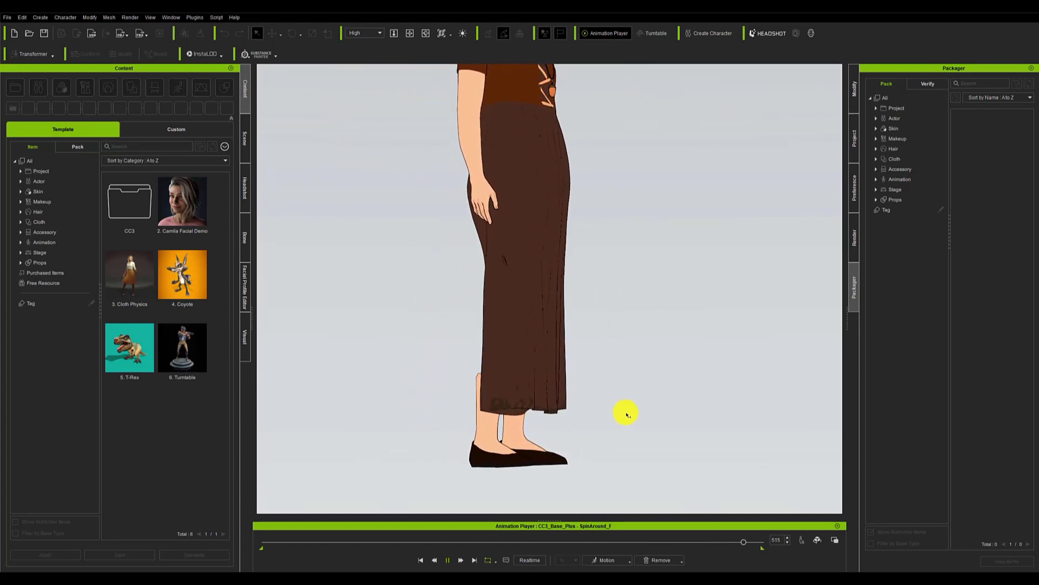
# Stop playback and select the left lower-leg capsule in the Collision Shape editor
pyautogui.press('space')
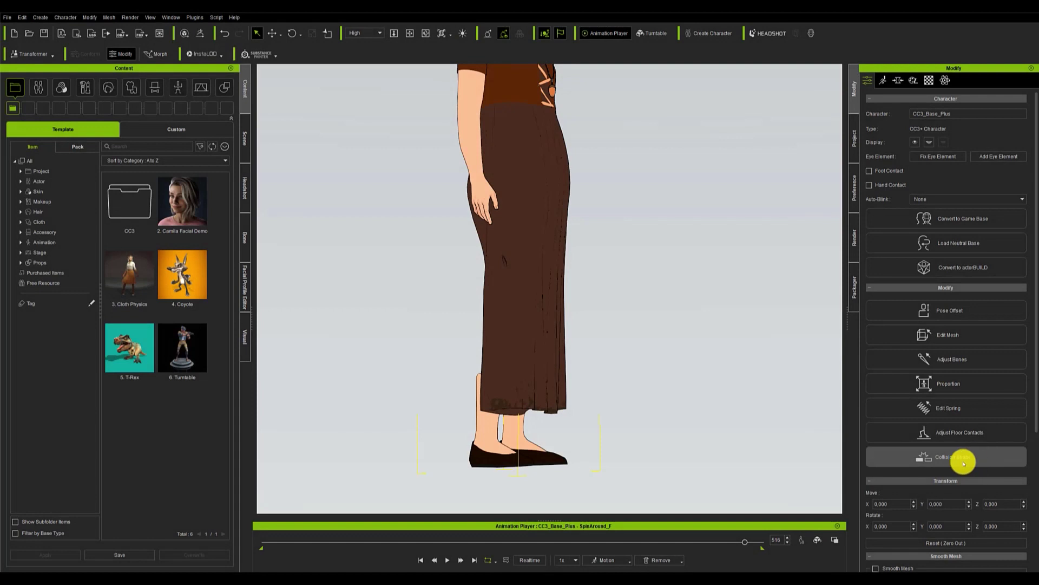
pyautogui.click(970, 462)
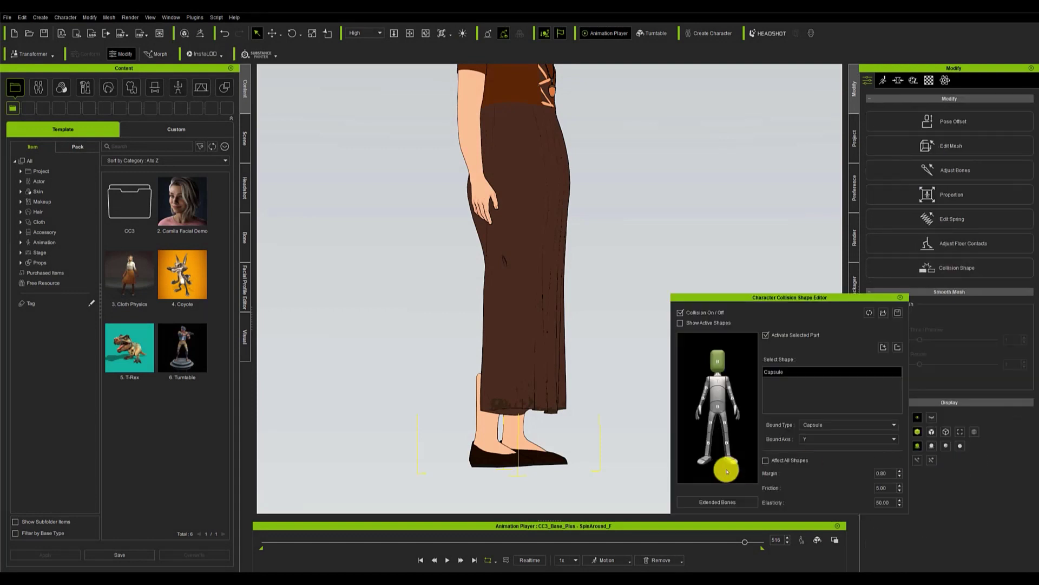
pyautogui.click(710, 429)
pyautogui.click(708, 442)
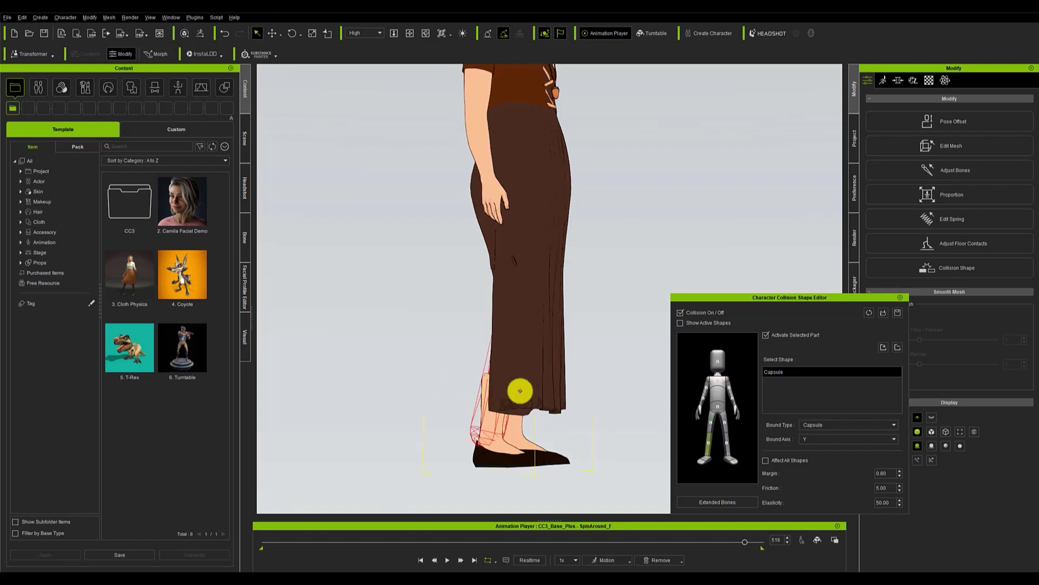
# Scale the left calf capsule longer so it extends down past the shoe
pyautogui.moveTo(519, 390); pyautogui.dragTo(763, 397, button='right')
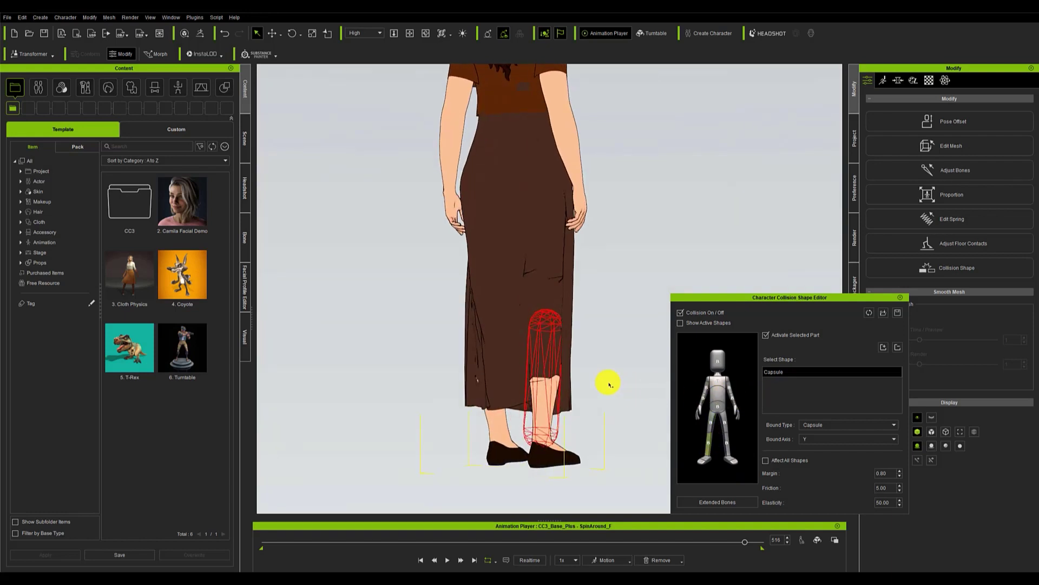
pyautogui.moveTo(534, 351); pyautogui.dragTo(680, 420, button='right')
pyautogui.press('e')
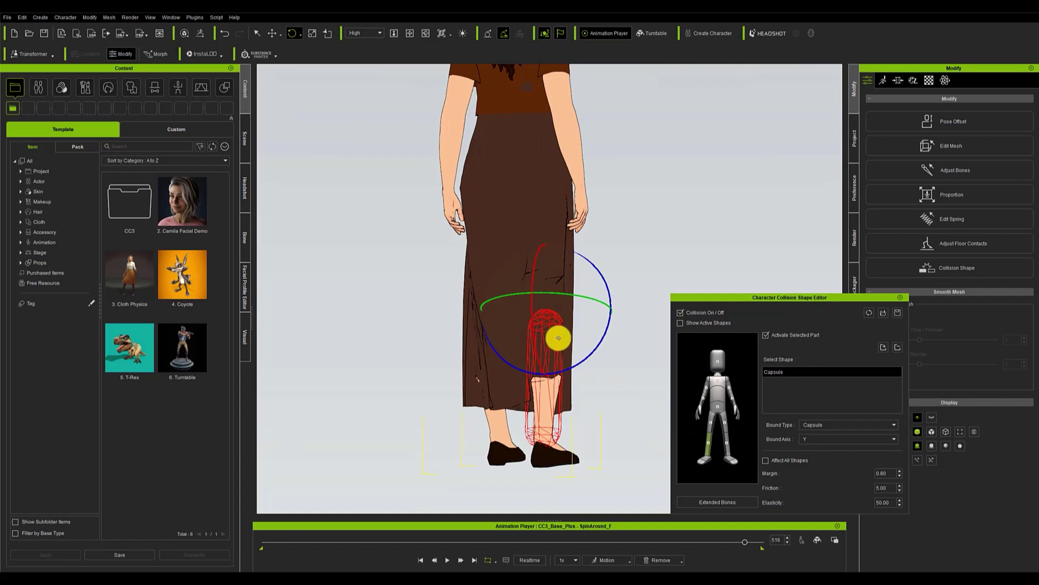
pyautogui.moveTo(536, 269); pyautogui.dragTo(534, 271)
pyautogui.press('w')
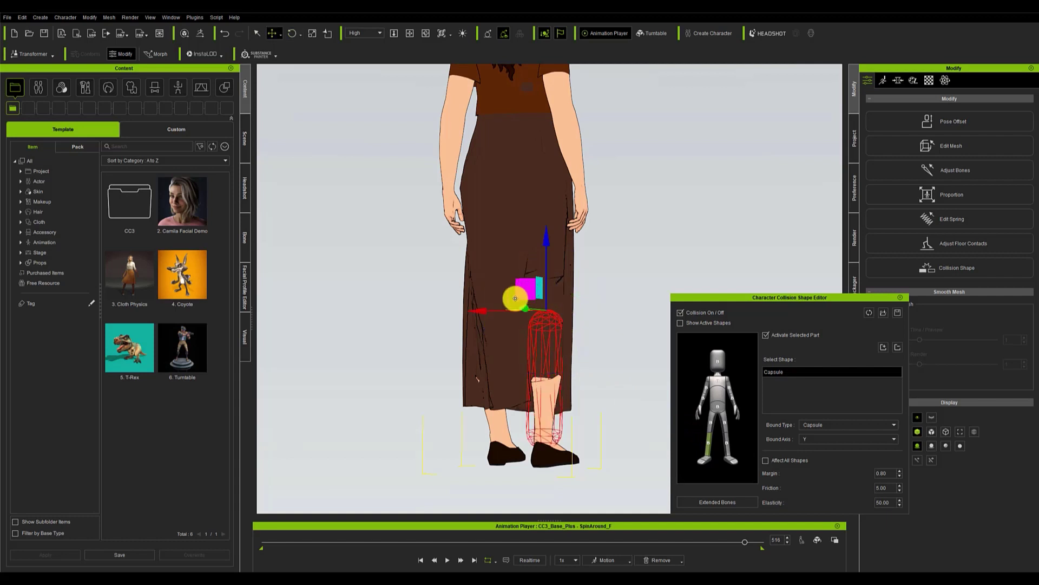
pyautogui.hotkey('ctrl', 'z')
pyautogui.press('r')
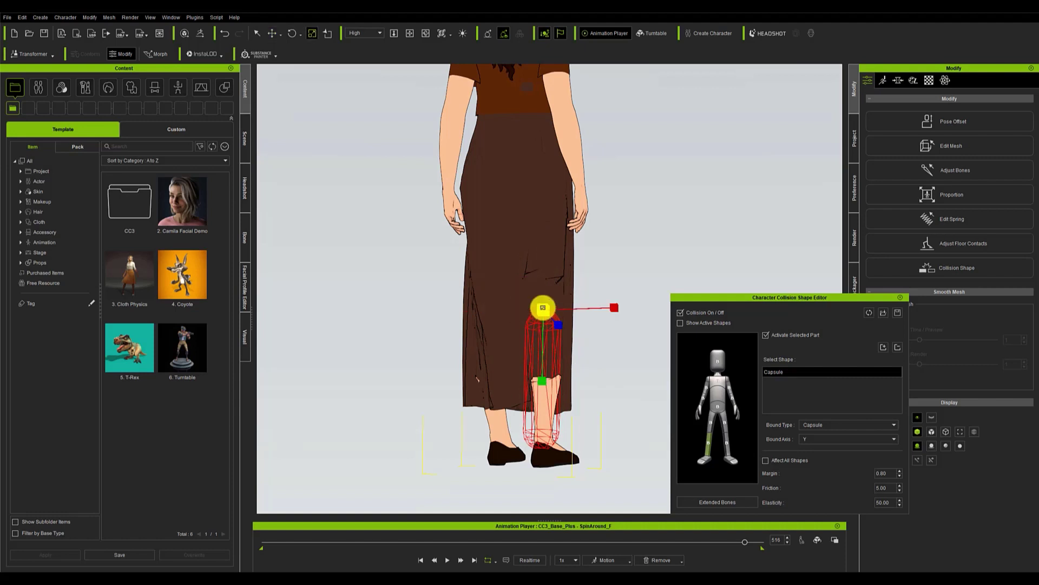
pyautogui.moveTo(564, 307); pyautogui.dragTo(571, 296)
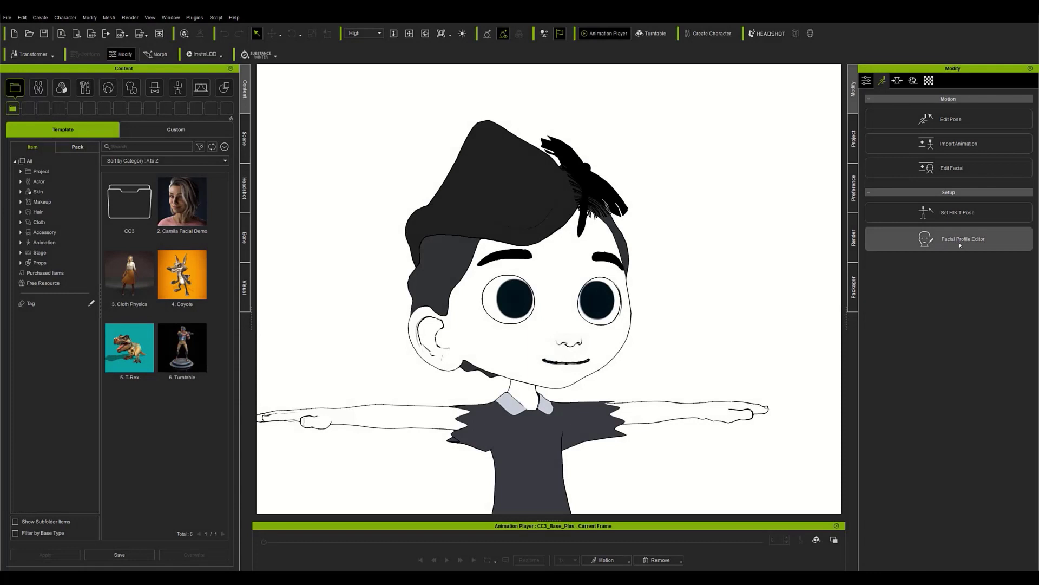
# Open the Facial Profile Editor's Edit Expressions and start converting the Traditional profile
pyautogui.click(960, 246)
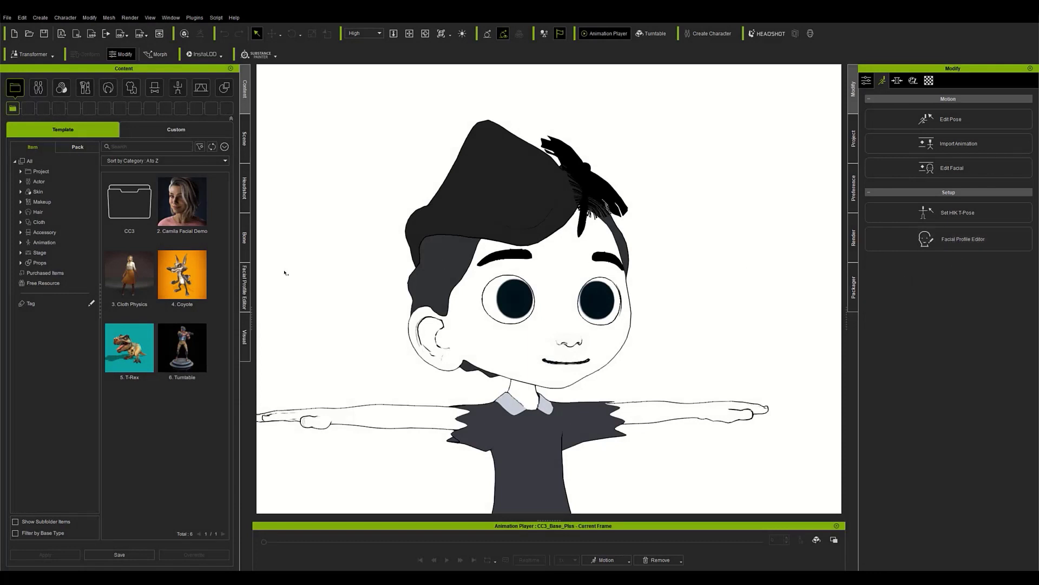
pyautogui.click(246, 288)
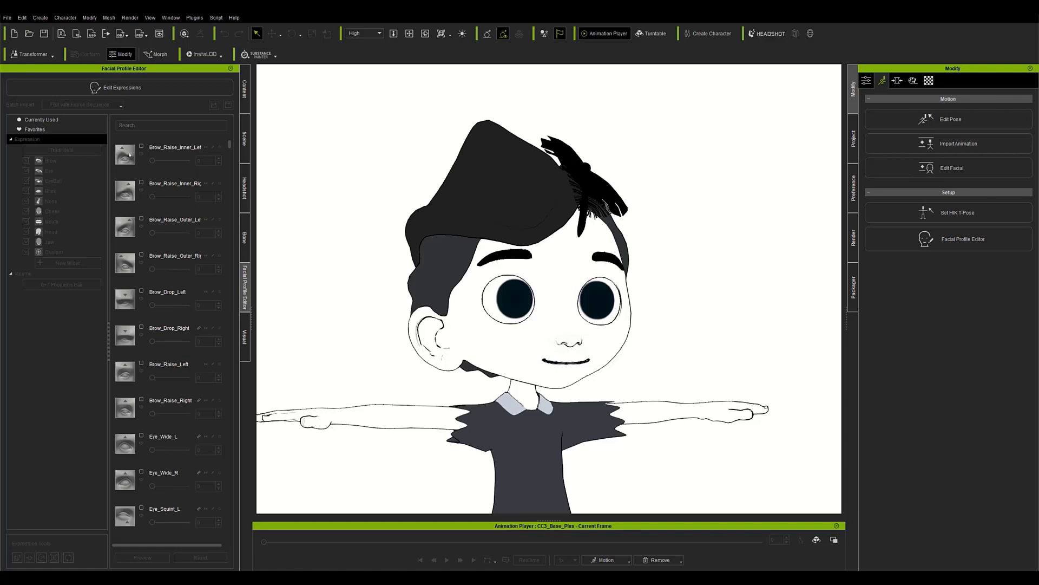
pyautogui.click(112, 88)
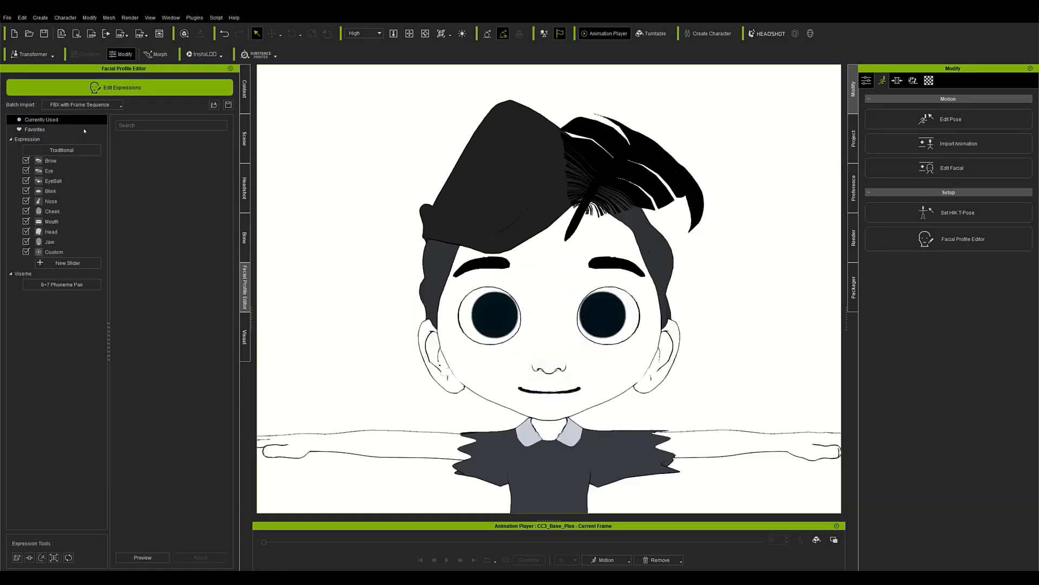
pyautogui.click(82, 133)
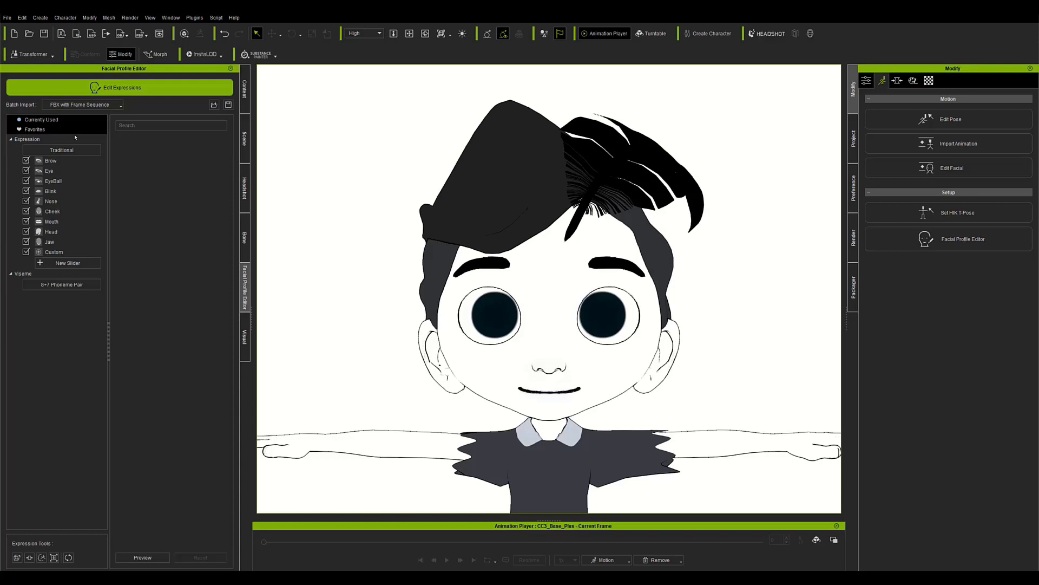
pyautogui.click(66, 149)
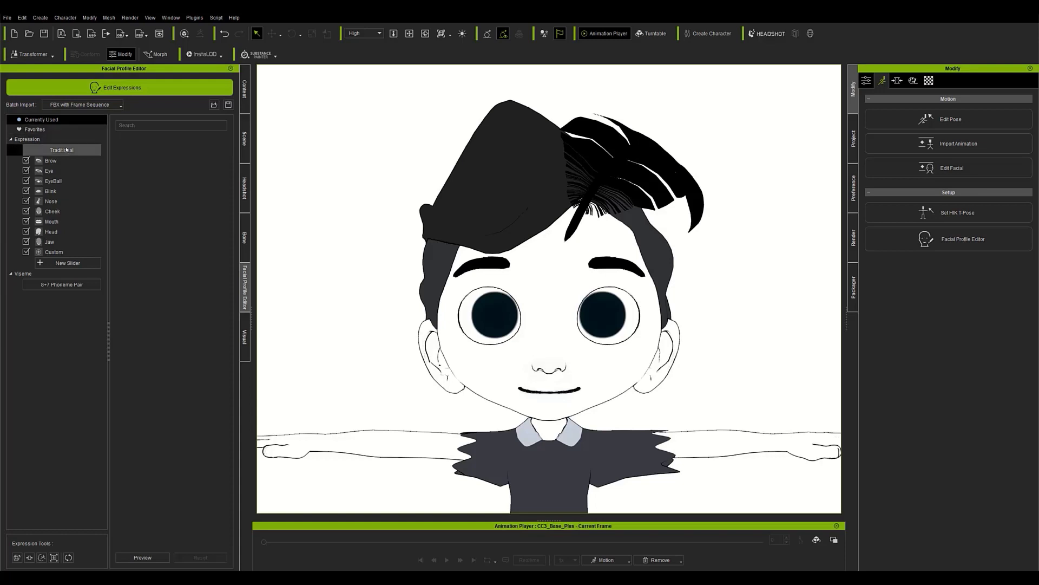
pyautogui.click(48, 152)
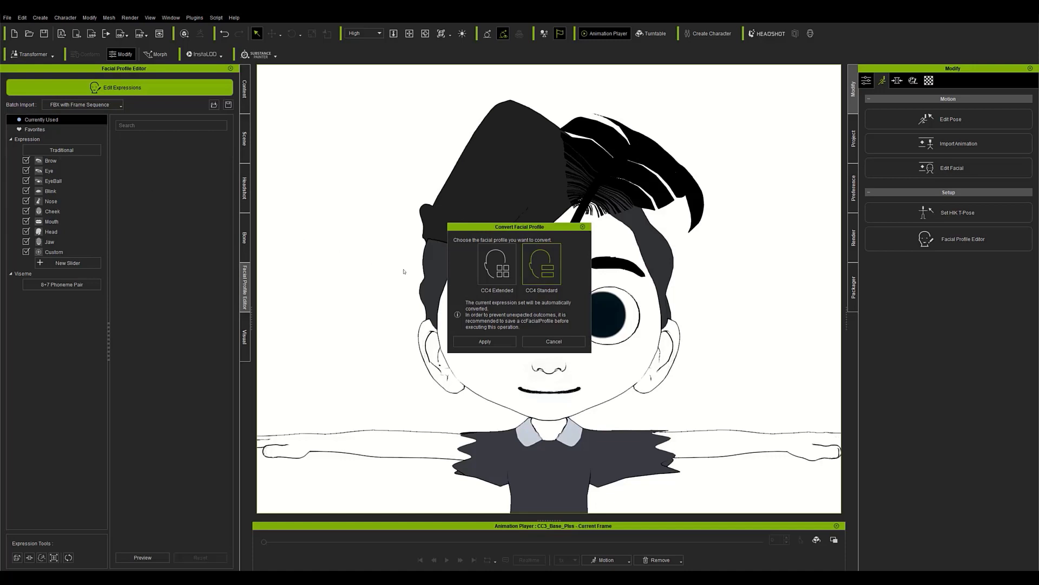
# Convert the profile to CC4 Extended and drag the EyeBlink Eye_Blink_L slider
pyautogui.doubleClick(504, 275)
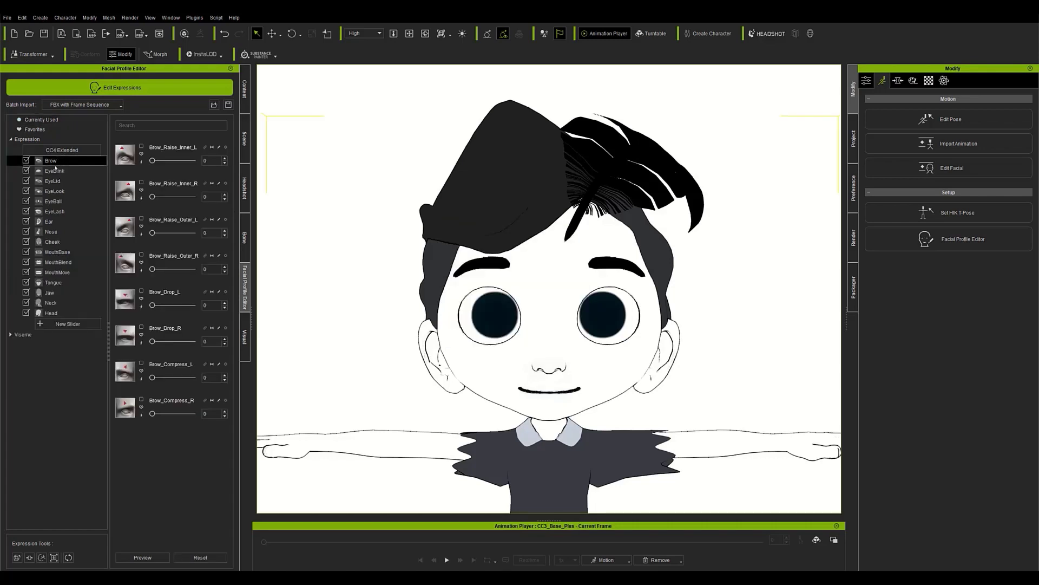
pyautogui.click(54, 170)
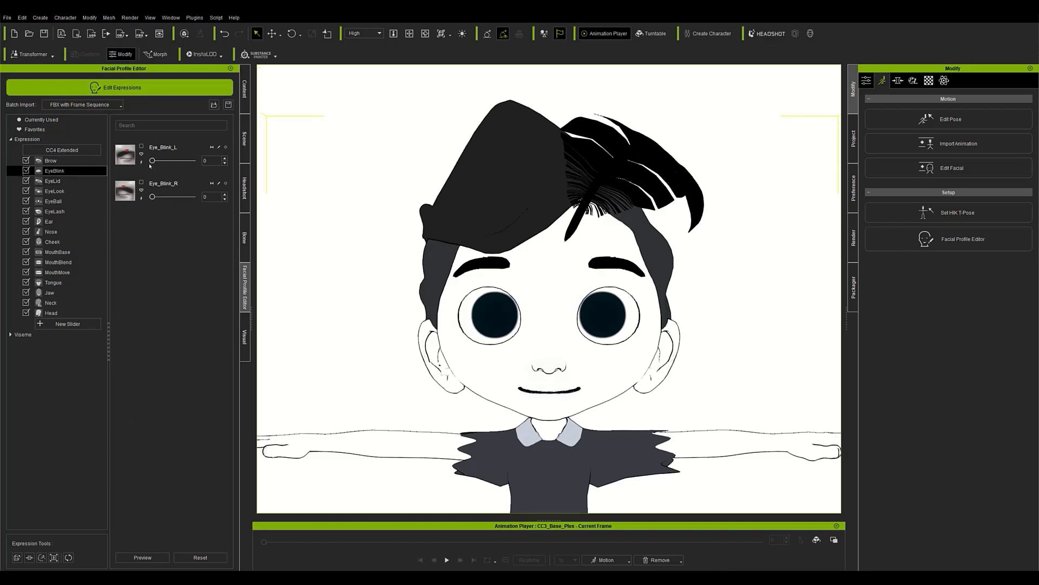
pyautogui.moveTo(169, 166); pyautogui.dragTo(146, 171)
# Apply Character > Correct Eyeblink and set Eye_Blink_L to 100 for a one-eyed wink
pyautogui.click(69, 18)
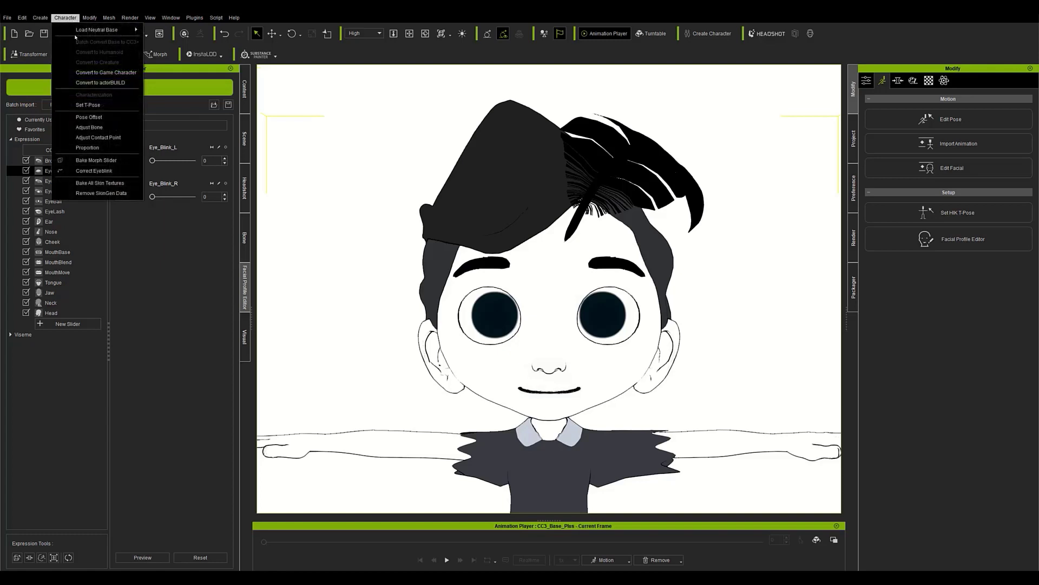
pyautogui.click(105, 171)
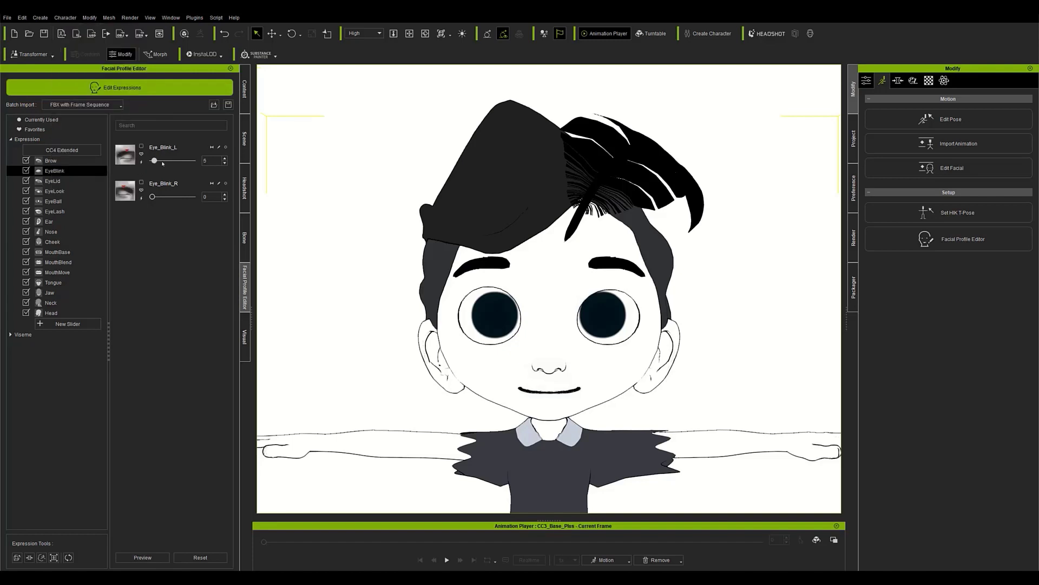
pyautogui.moveTo(162, 164); pyautogui.dragTo(134, 182)
pyautogui.moveTo(154, 164); pyautogui.dragTo(199, 166)
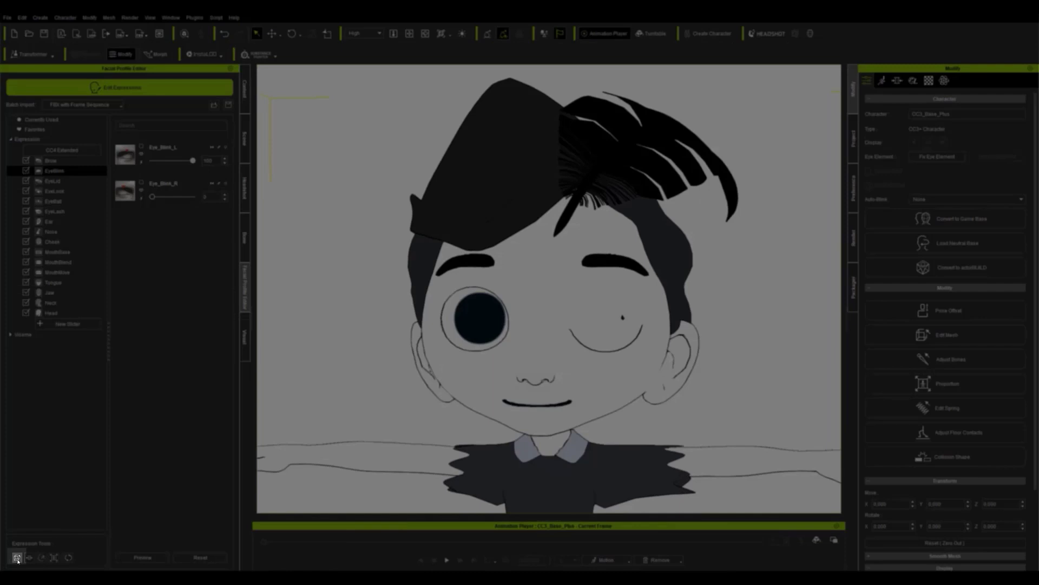
# Sculpt the closed eyelid shape using Edit Mesh's Sculpt mode
pyautogui.click(947, 335)
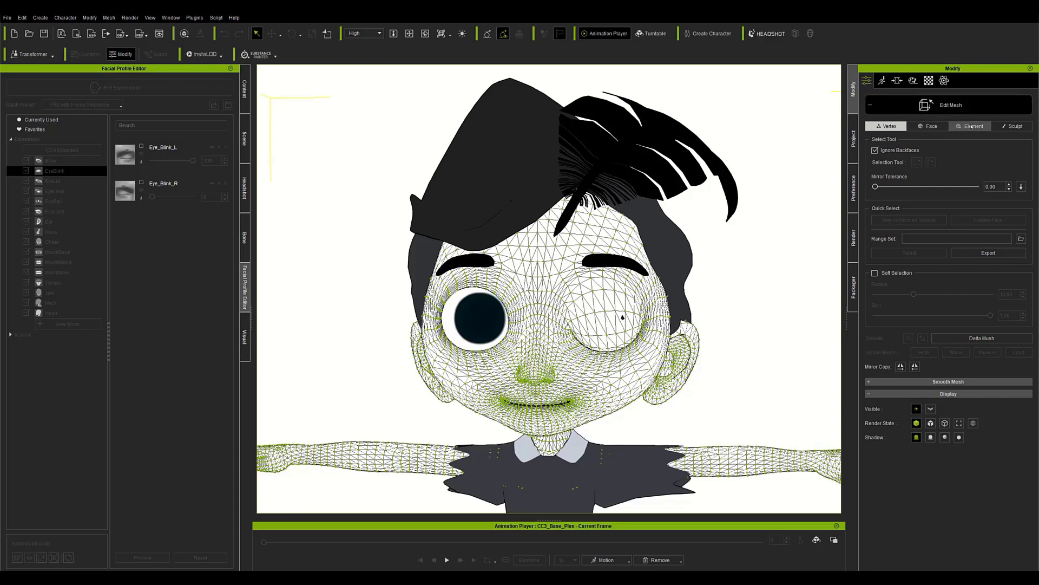
pyautogui.click(1004, 127)
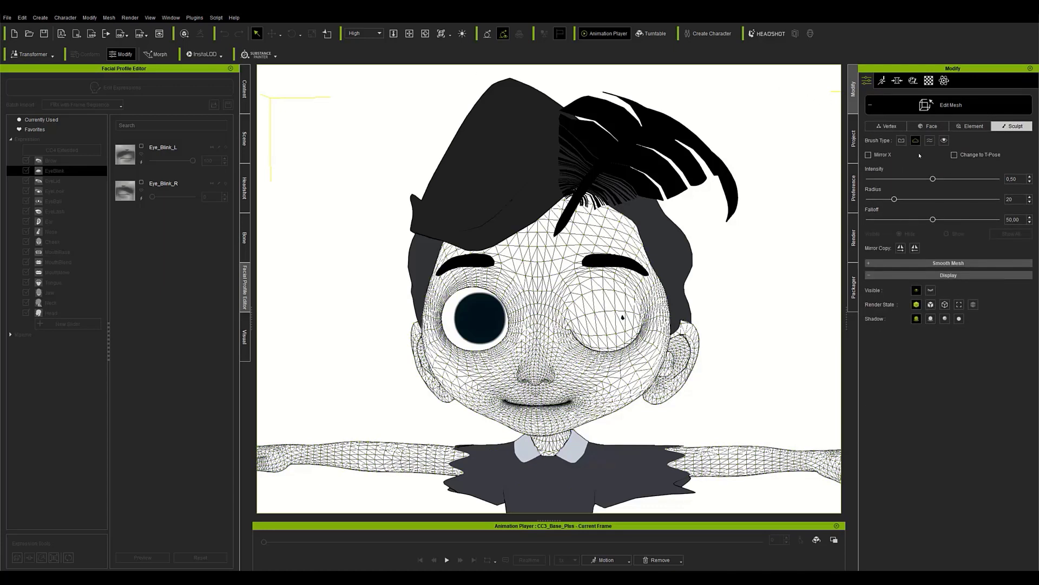
pyautogui.moveTo(620, 315); pyautogui.dragTo(605, 317)
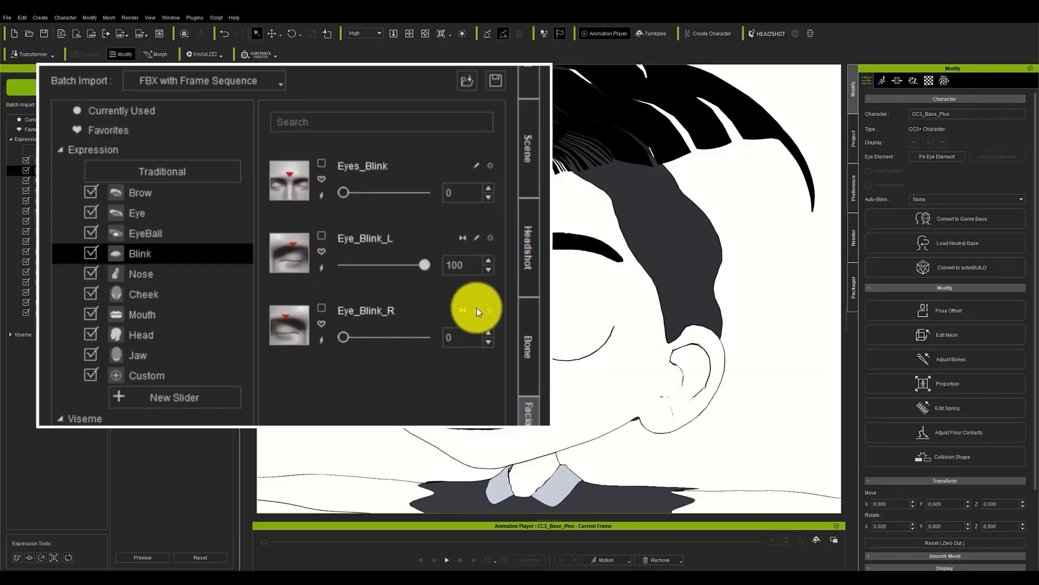
# Mirror the blink to Eye_Blink_R, test Jaw_Open at 100, and open GoZ Settings
pyautogui.click(477, 307)
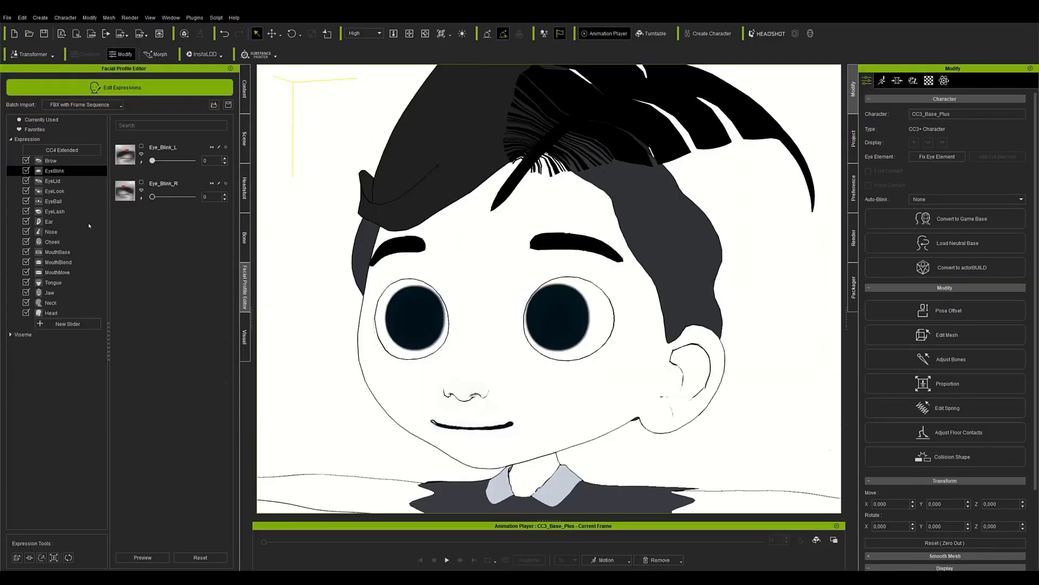
pyautogui.click(49, 292)
pyautogui.moveTo(152, 161); pyautogui.dragTo(192, 161)
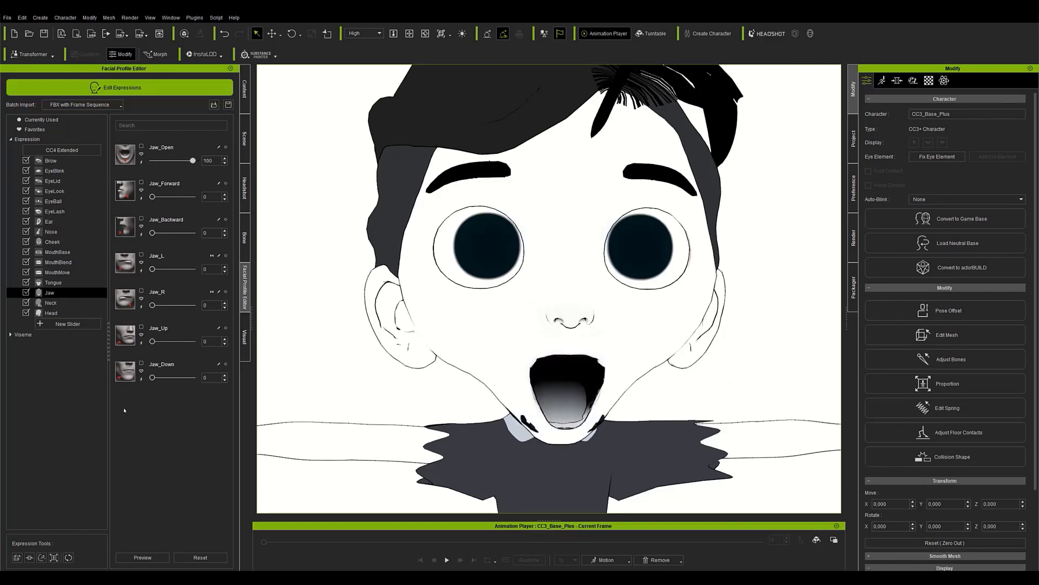
pyautogui.click(41, 557)
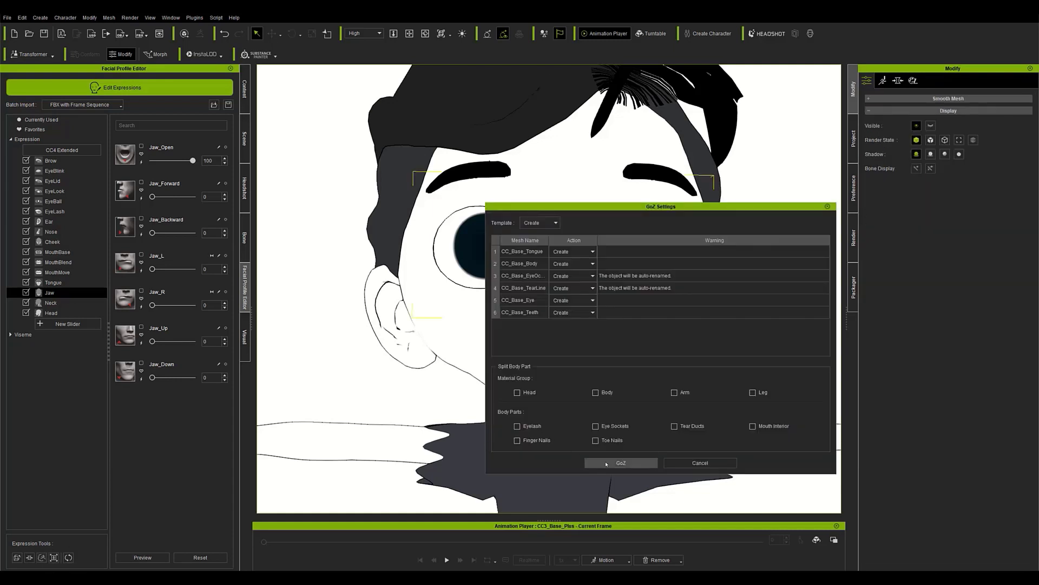
# Send the character's meshes to ZBrush with GoZ and orbit around the head
pyautogui.click(620, 463)
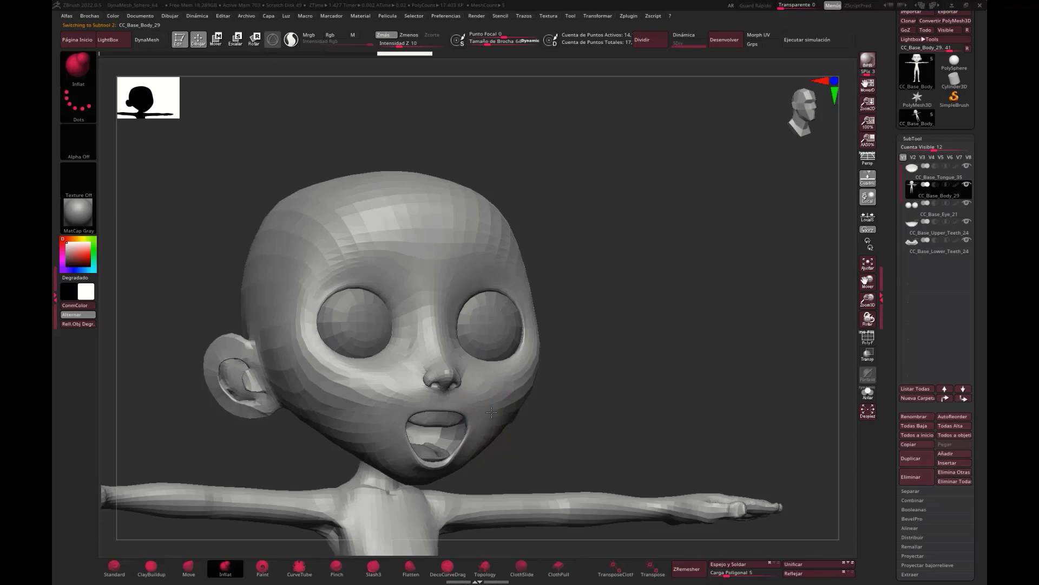
pyautogui.moveTo(531, 427)
pyautogui.keyDown('shift'); pyautogui.mouseDown()
pyautogui.moveTo(546, 434)
pyautogui.moveTo(547, 422)
pyautogui.mouseUp(); pyautogui.keyUp('shift')
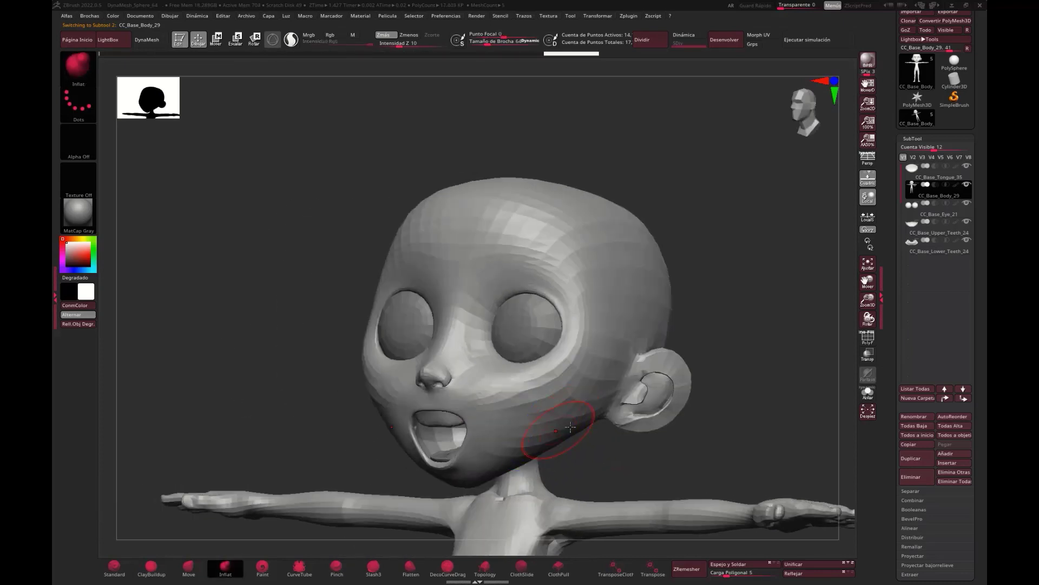
pyautogui.moveTo(607, 453); pyautogui.dragTo(600, 428)
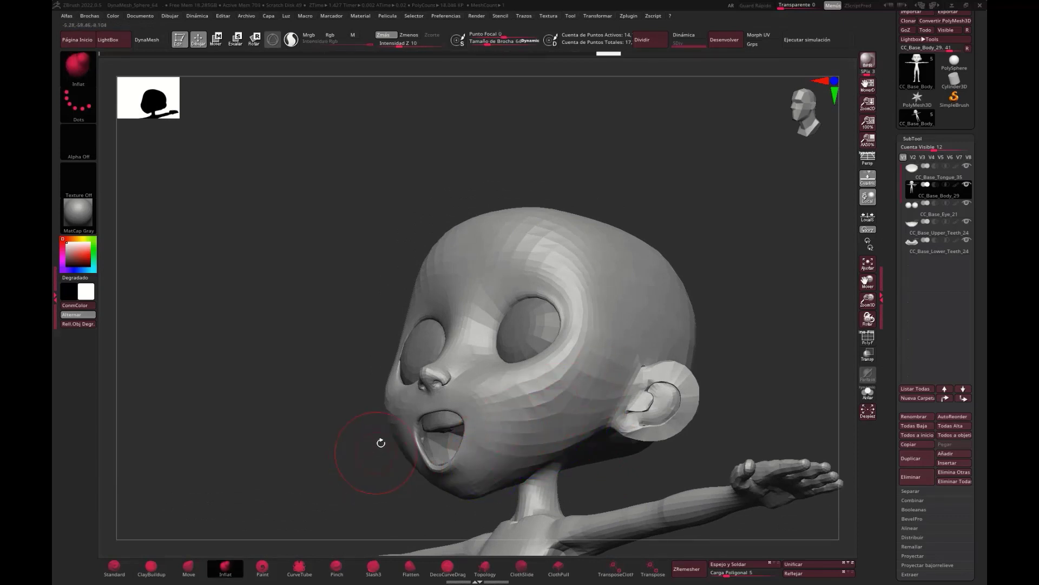
pyautogui.moveTo(397, 445); pyautogui.dragTo(304, 412)
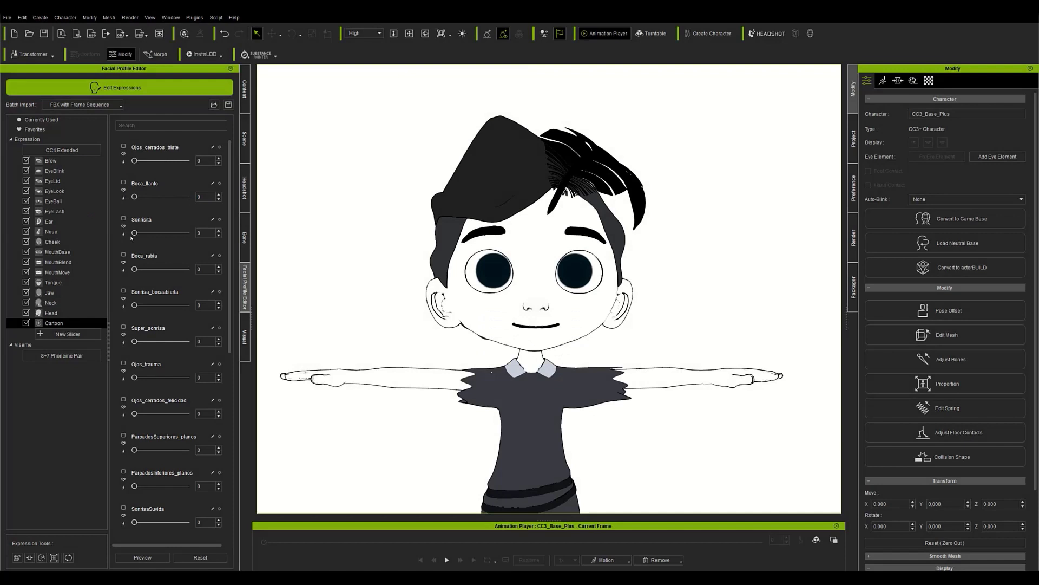
# Preview Sonrisita, Boca_rabia, Ojos_cerrados_felicidad and BocaInterrogante, returning the sliders to 0
pyautogui.moveTo(193, 235); pyautogui.dragTo(112, 236)
pyautogui.moveTo(135, 269)
pyautogui.mouseDown()
pyautogui.moveTo(187, 269)
pyautogui.moveTo(134, 270)
pyautogui.mouseUp()
pyautogui.moveTo(135, 413)
pyautogui.mouseDown()
pyautogui.moveTo(187, 413)
pyautogui.moveTo(134, 414)
pyautogui.mouseUp()
pyautogui.scroll(-2, 131, 477)
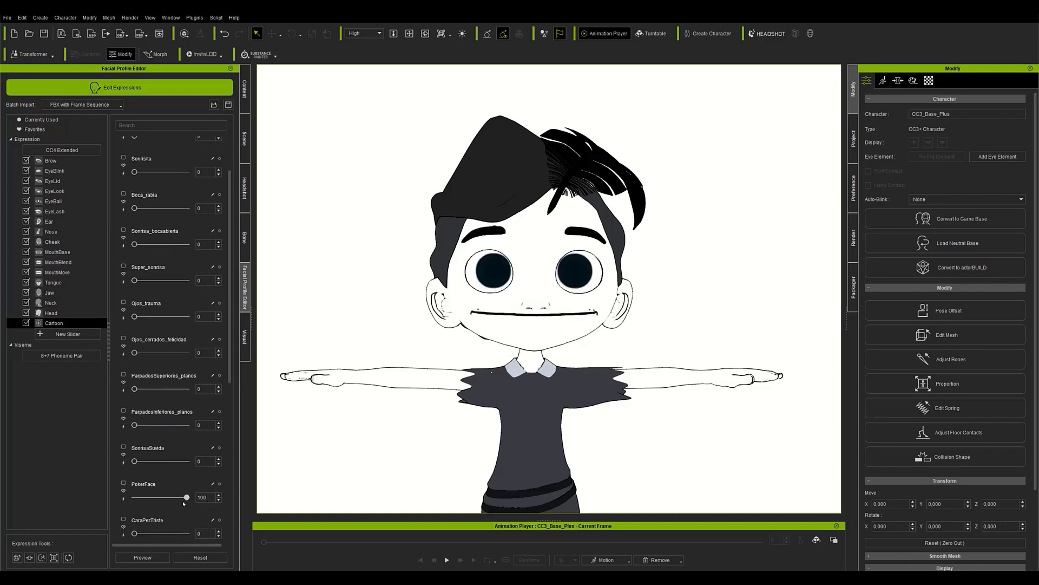
pyautogui.scroll(-1, 134, 498)
pyautogui.moveTo(184, 498); pyautogui.dragTo(135, 493)
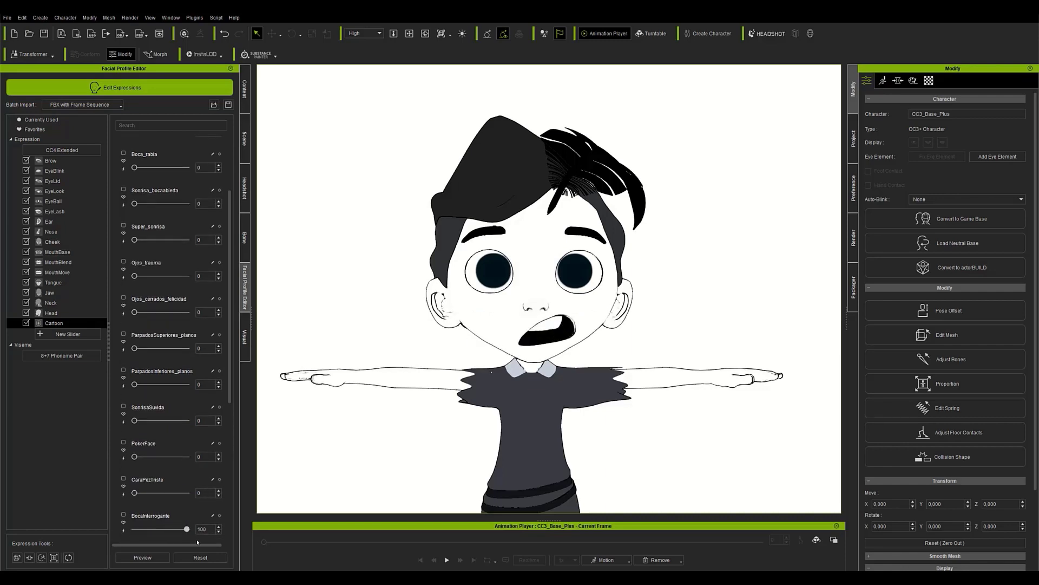
pyautogui.click(200, 557)
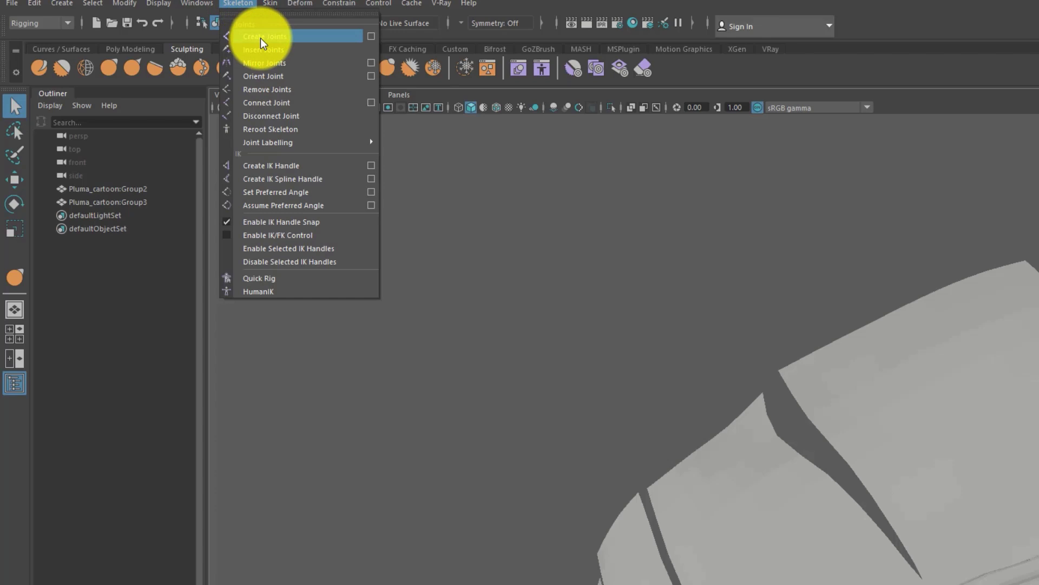
# Create a joint chain along the feather, starting at its base
pyautogui.click(261, 38)
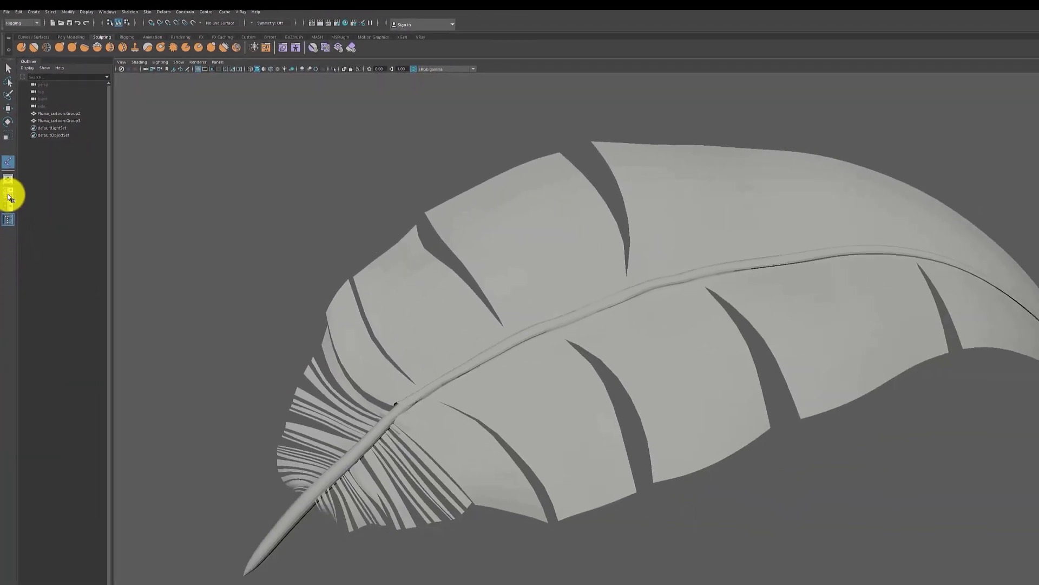
pyautogui.press('space')
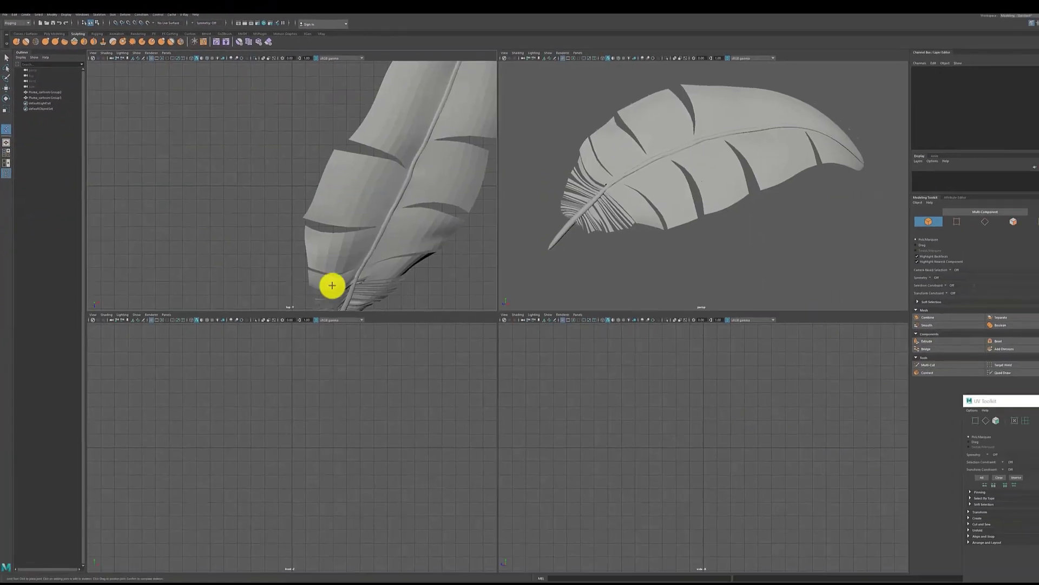
pyautogui.press('f')
pyautogui.click(569, 449)
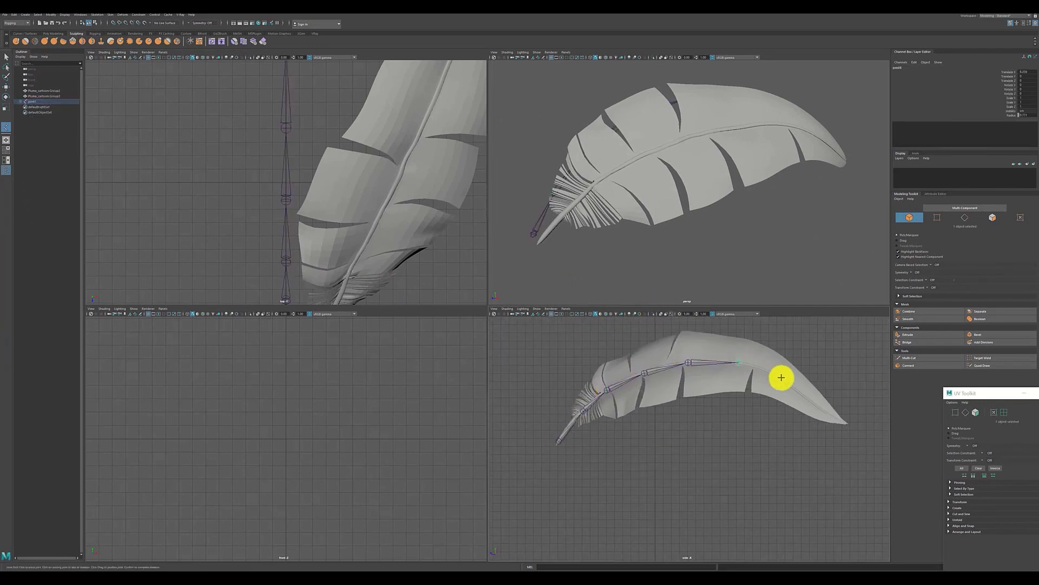
pyautogui.press('f')
pyautogui.press('Return')
pyautogui.press('w')
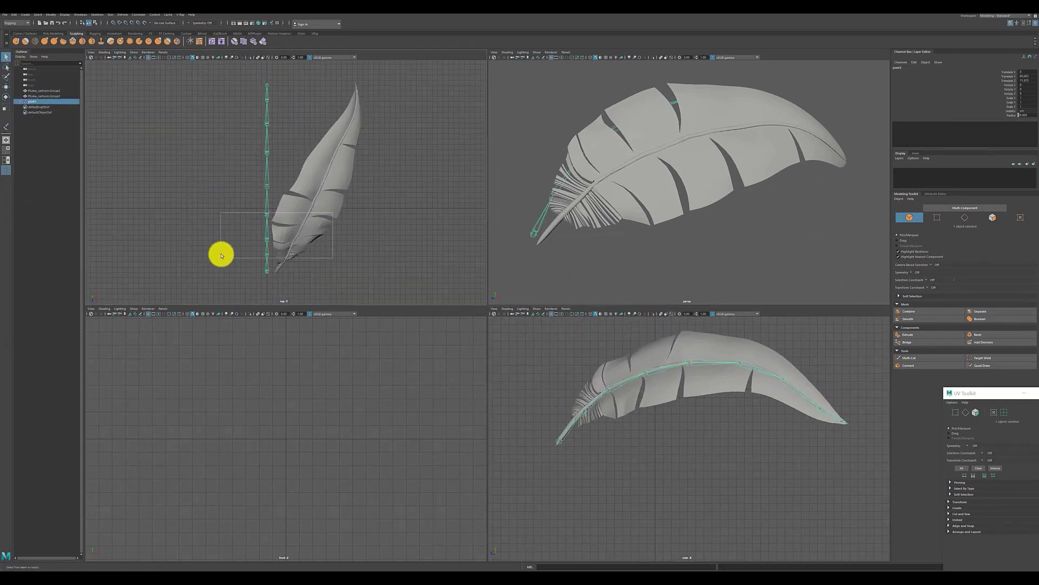
# Move the joint chain onto the feather's spine
pyautogui.moveTo(317, 230); pyautogui.dragTo(240, 249)
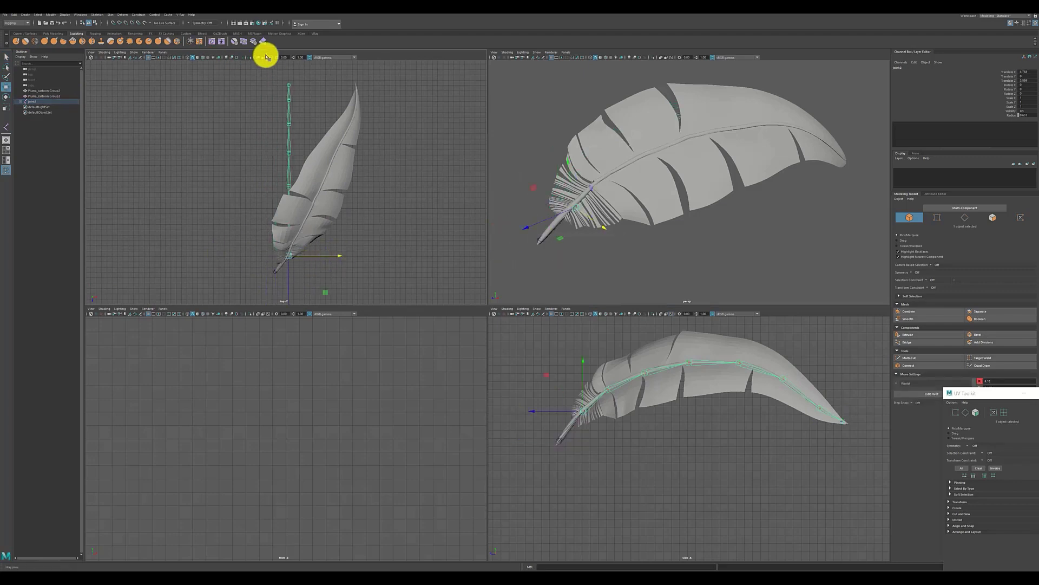
pyautogui.moveTo(303, 204); pyautogui.dragTo(375, 122)
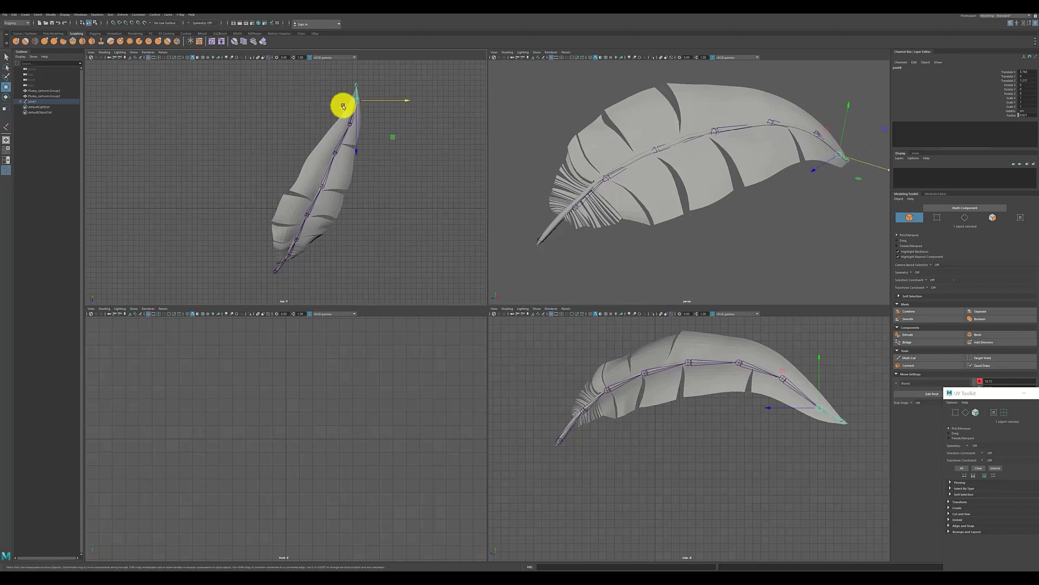
pyautogui.press('space')
pyautogui.keyDown('alt'); pyautogui.moveTo(503, 190); pyautogui.dragTo(441, 251); pyautogui.keyUp('alt')
# Bind the feather mesh to the root joint and paint skin weights toward the tip
pyautogui.click(440, 251)
pyautogui.click(330, 277)
pyautogui.scroll(5, 330, 277)
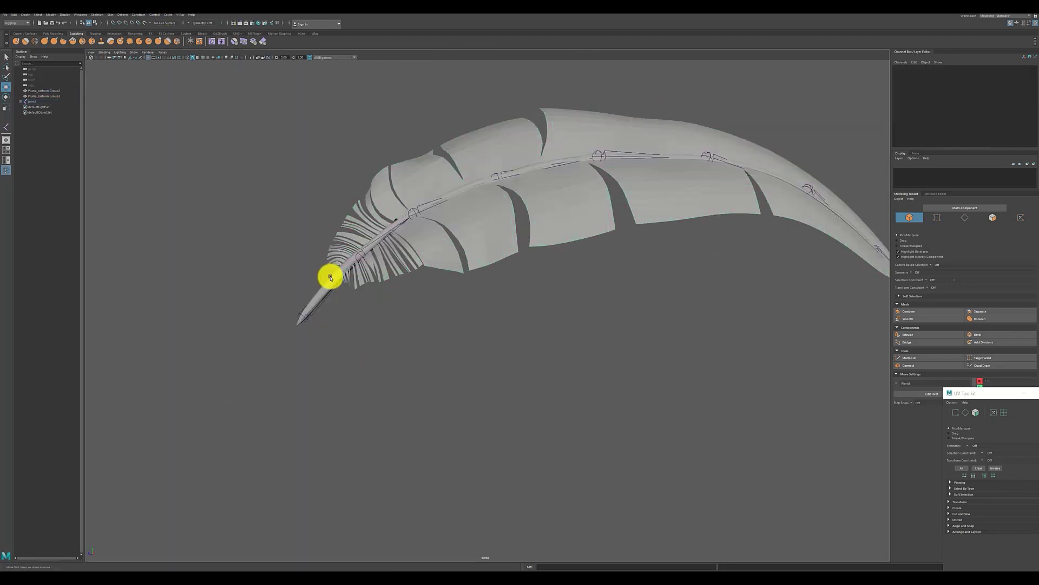
pyautogui.click(330, 278)
pyautogui.scroll(-3, 388, 276)
pyautogui.scroll(4, 387, 276)
pyautogui.click(110, 14)
pyautogui.click(124, 54)
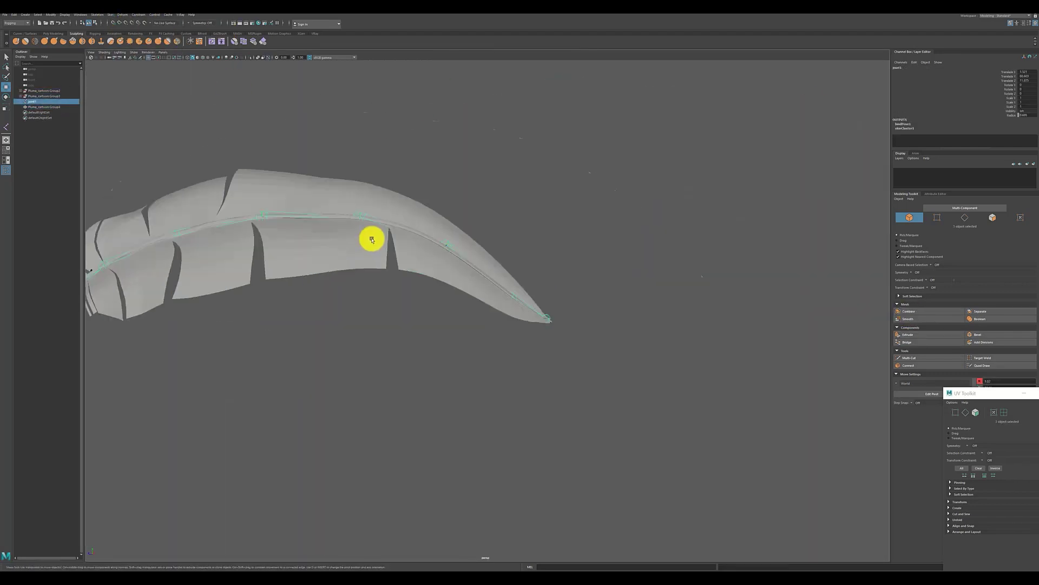
pyautogui.keyDown('alt'); pyautogui.moveTo(372, 239); pyautogui.dragTo(440, 230); pyautogui.keyUp('alt')
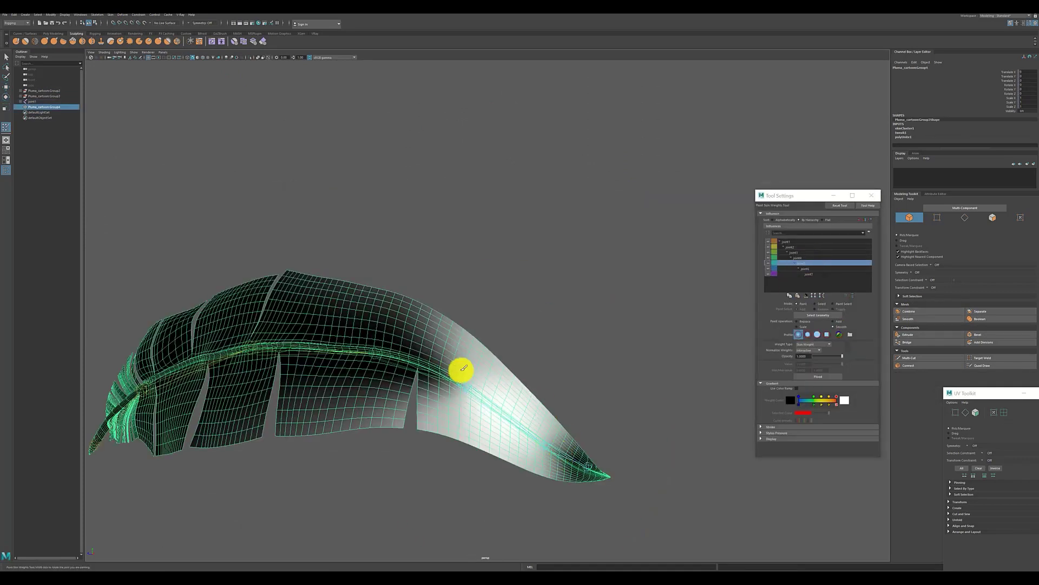
pyautogui.moveTo(515, 462)
pyautogui.keyDown('alt'); pyautogui.mouseDown()
pyautogui.moveTo(633, 290)
pyautogui.moveTo(463, 371)
pyautogui.mouseUp(); pyautogui.keyUp('alt')
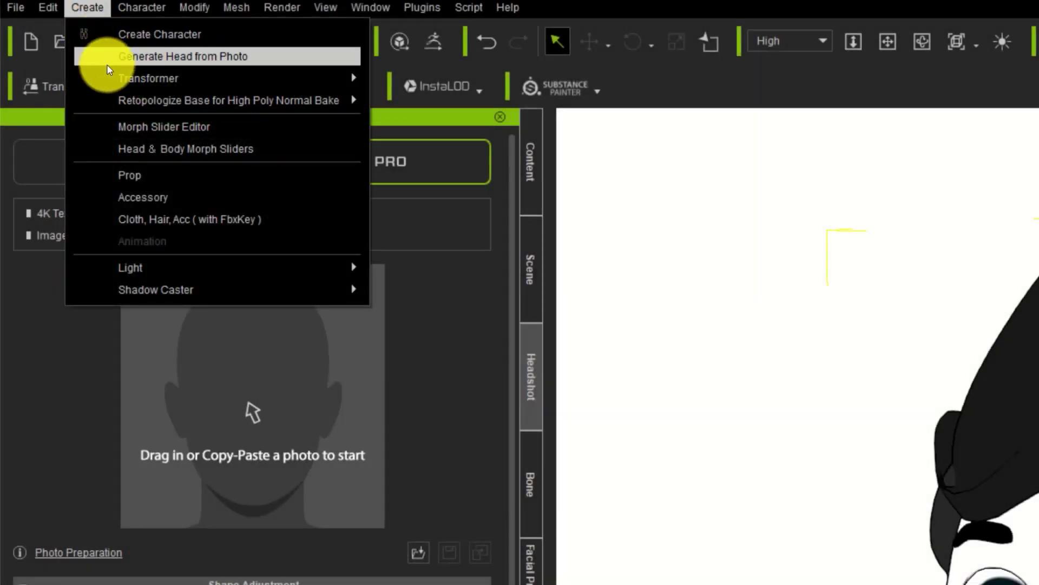
# Import the rigged 'Nueva pluma Rig' feather FBX as a prop onto the boy's hat
pyautogui.click(161, 180)
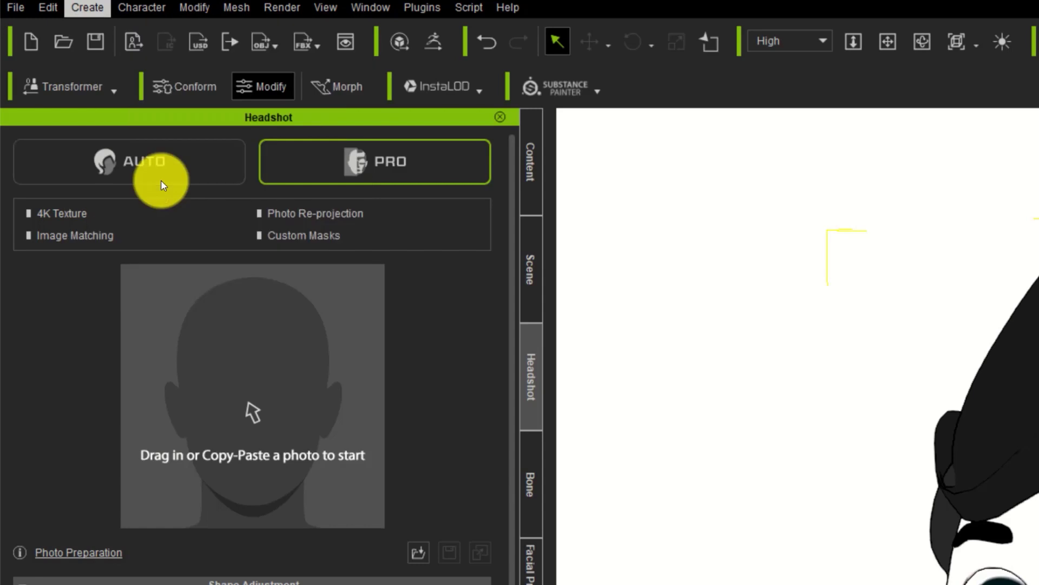
pyautogui.doubleClick(514, 325)
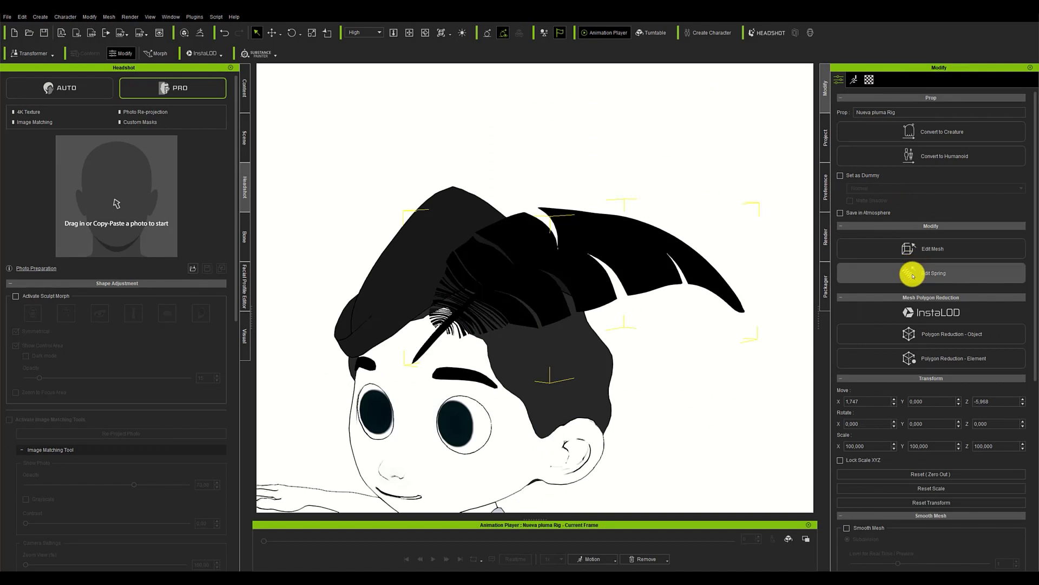
# Activate the feather's spring with Rotate type and hardness 8
pyautogui.click(942, 276)
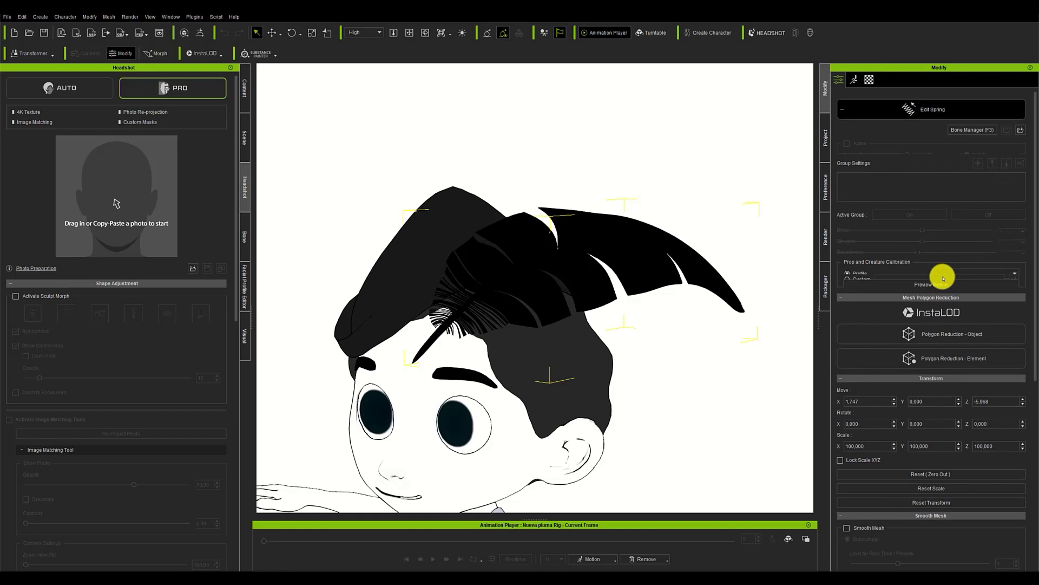
pyautogui.moveTo(614, 271); pyautogui.dragTo(523, 258, button='right')
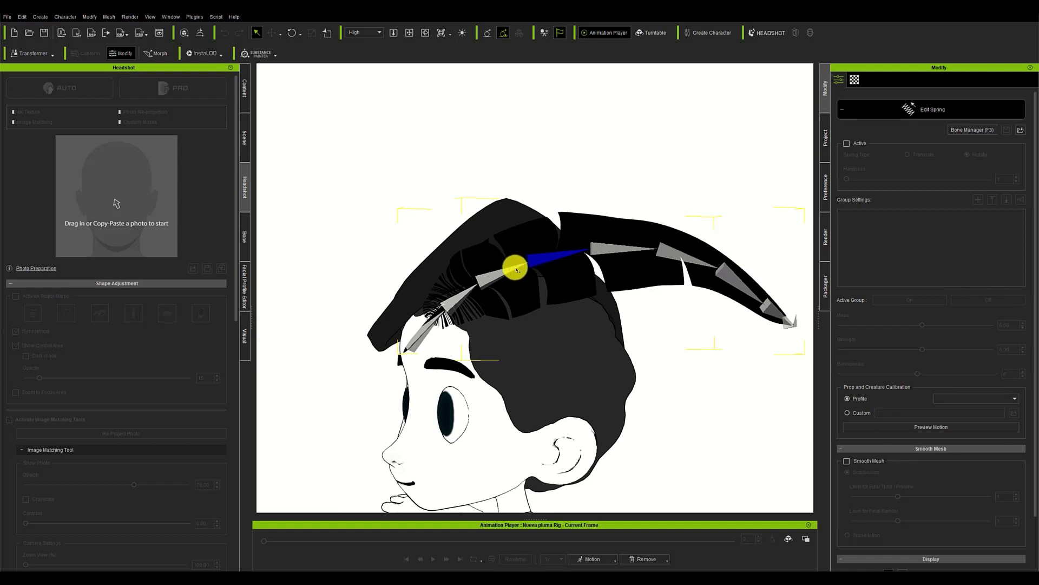
pyautogui.click(847, 143)
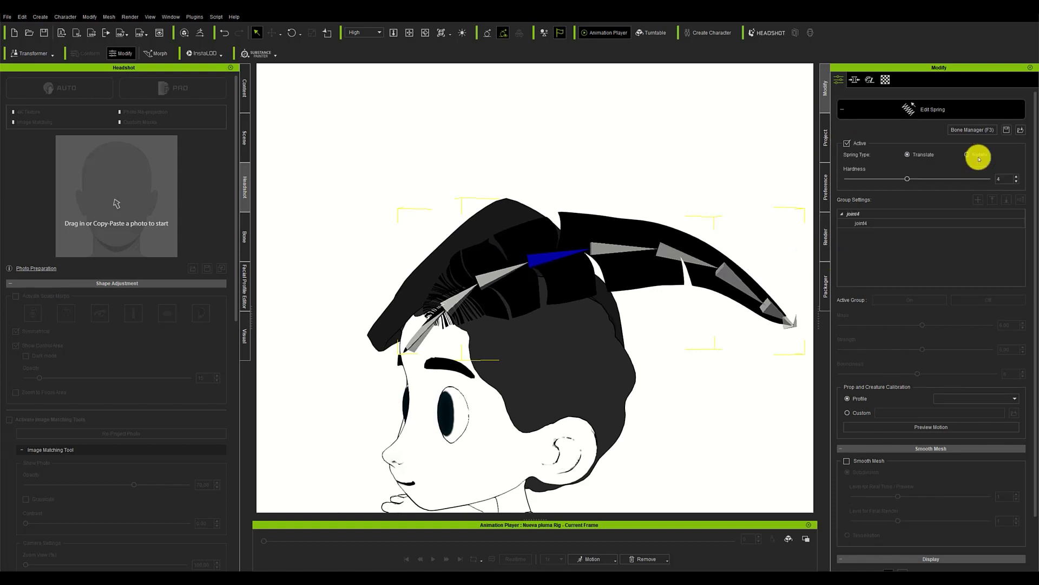
pyautogui.click(866, 222)
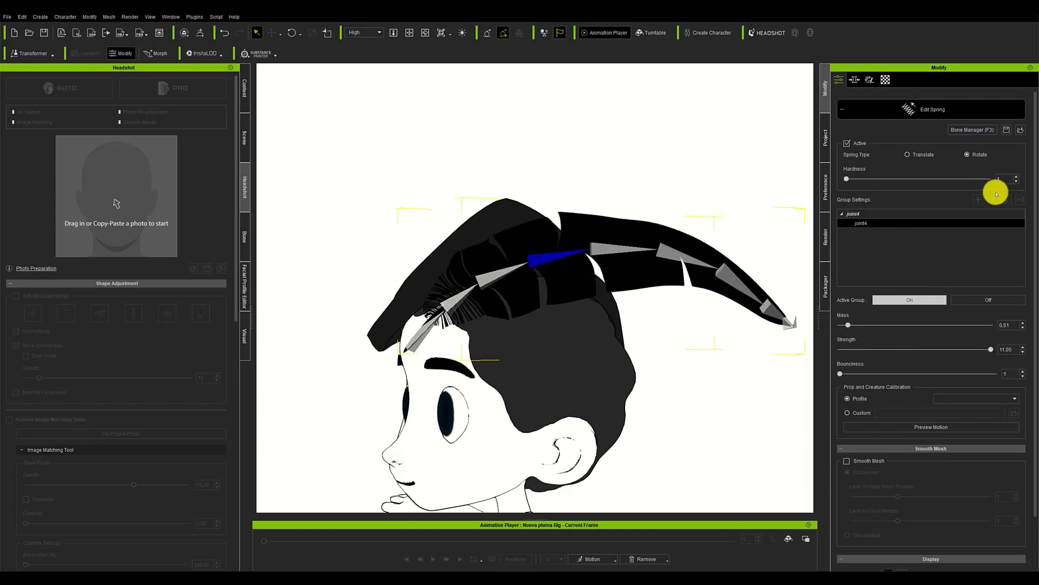
pyautogui.click(621, 260)
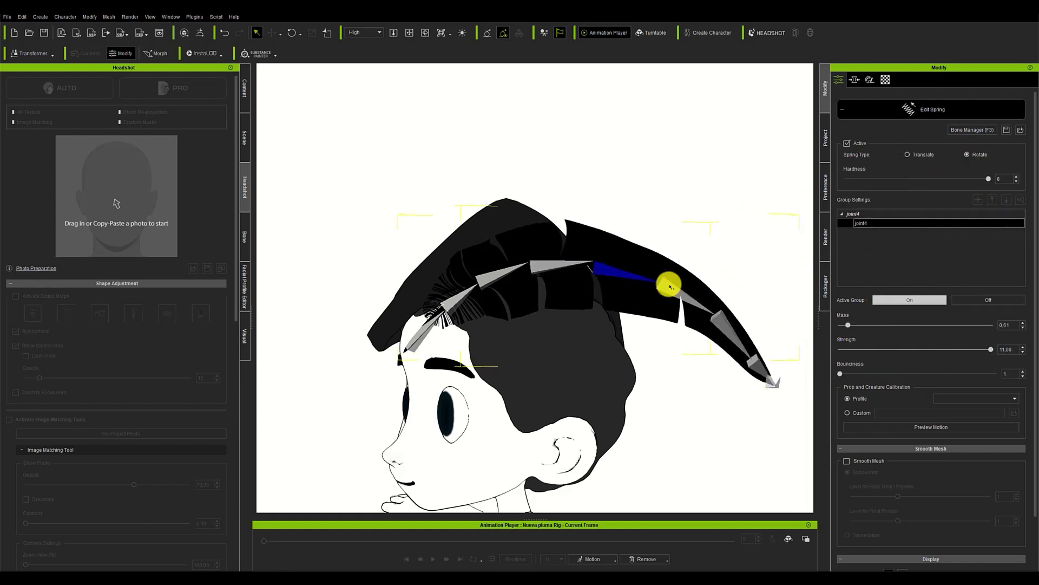
# Enable spring on joint7, joint8 and joint9 in the bone list, then select joint5
pyautogui.click(670, 287)
pyautogui.click(244, 240)
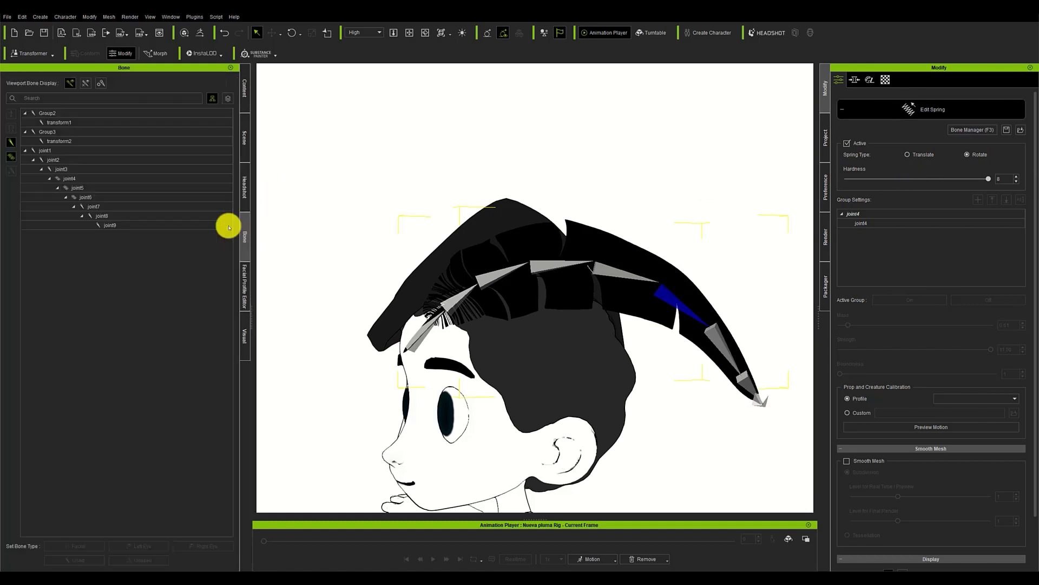
pyautogui.click(112, 204)
pyautogui.click(847, 144)
pyautogui.click(110, 224)
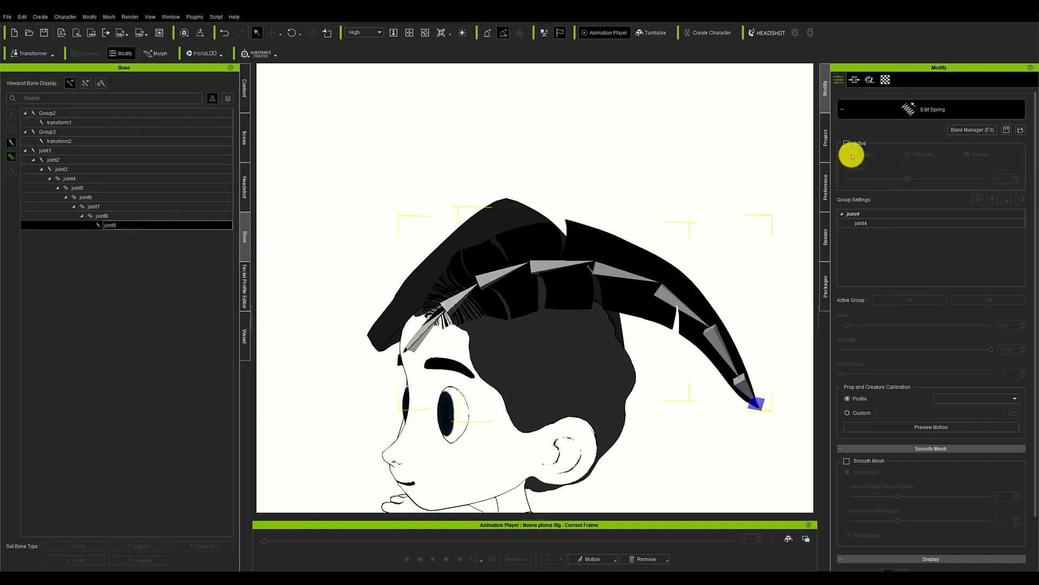
pyautogui.click(848, 144)
pyautogui.click(232, 187)
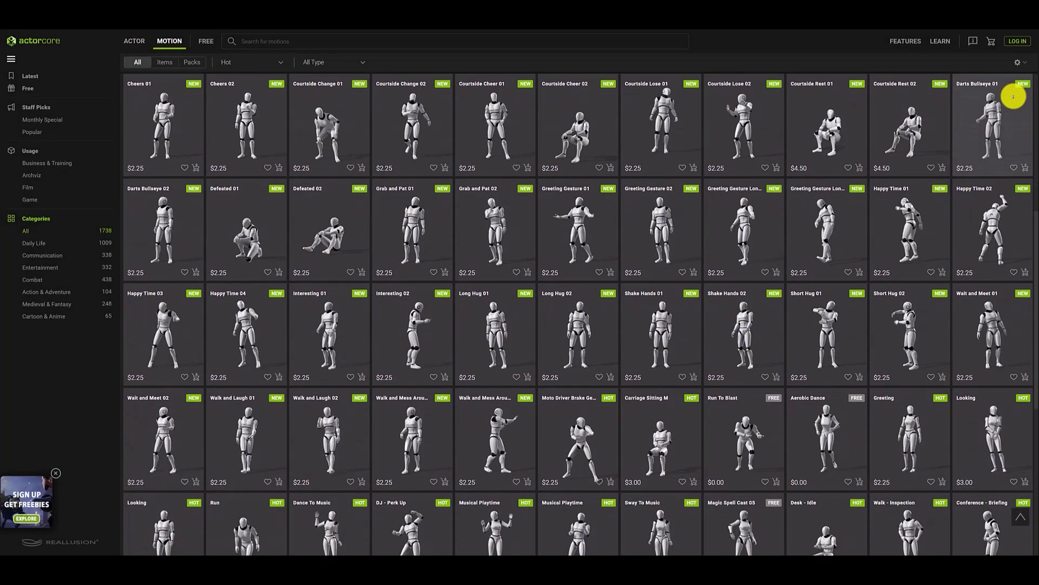
pyautogui.scroll(-1, 1013, 96)
pyautogui.scroll(-1, 1013, 96)
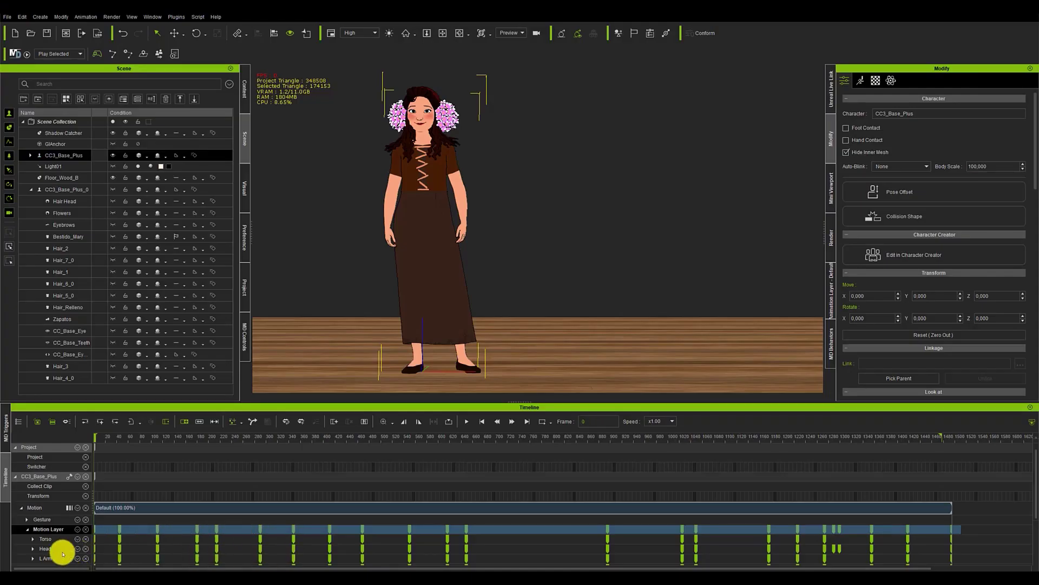
# Apply a Transition Curve preset to the character's motion clip
pyautogui.click(62, 554)
pyautogui.rightClick(259, 532)
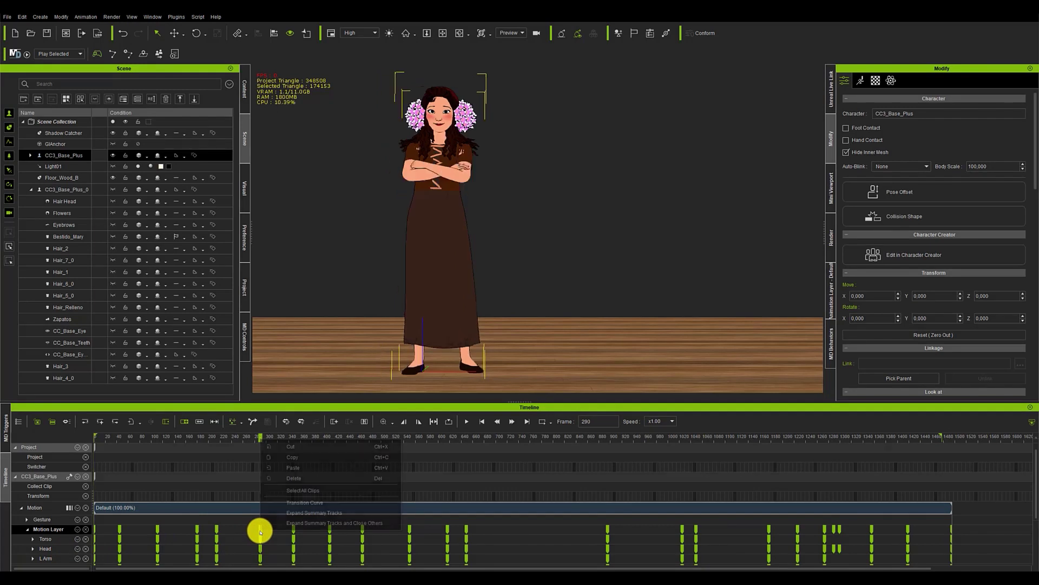
pyautogui.click(306, 502)
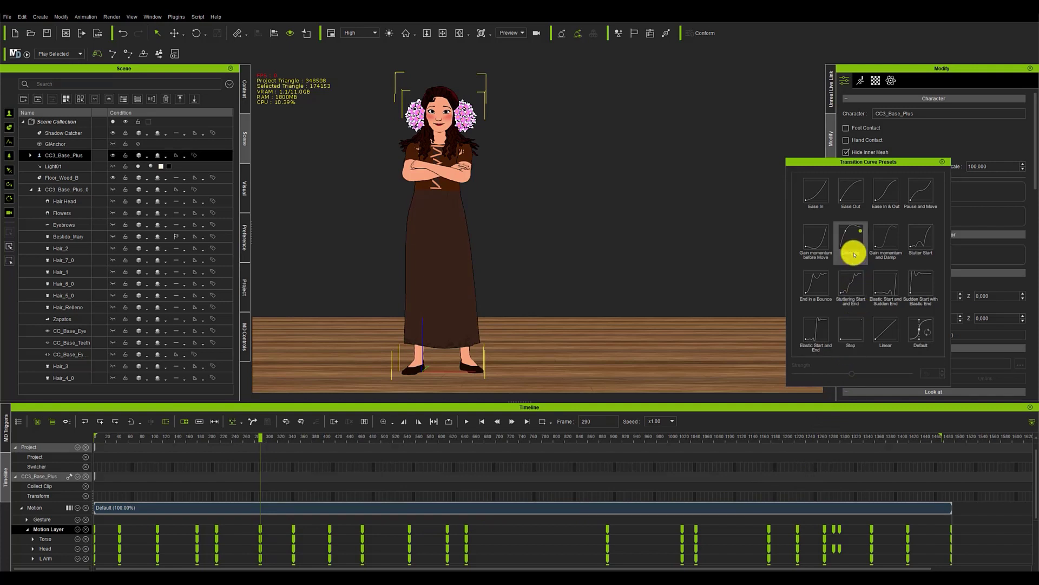
pyautogui.click(466, 421)
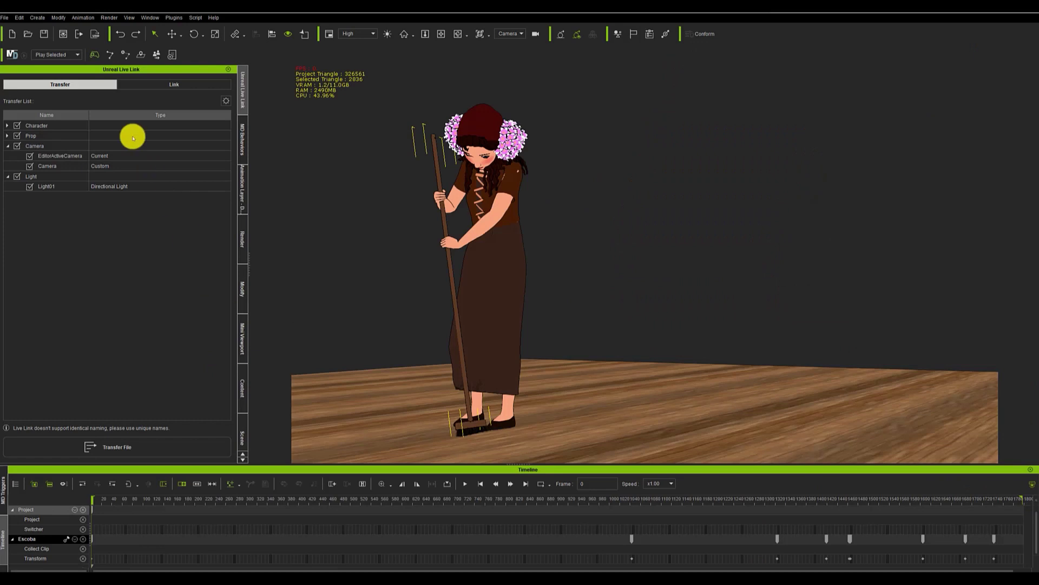
# Run Animation > Flatten All Motion With Constraint to bake the broom's track
pyautogui.click(78, 17)
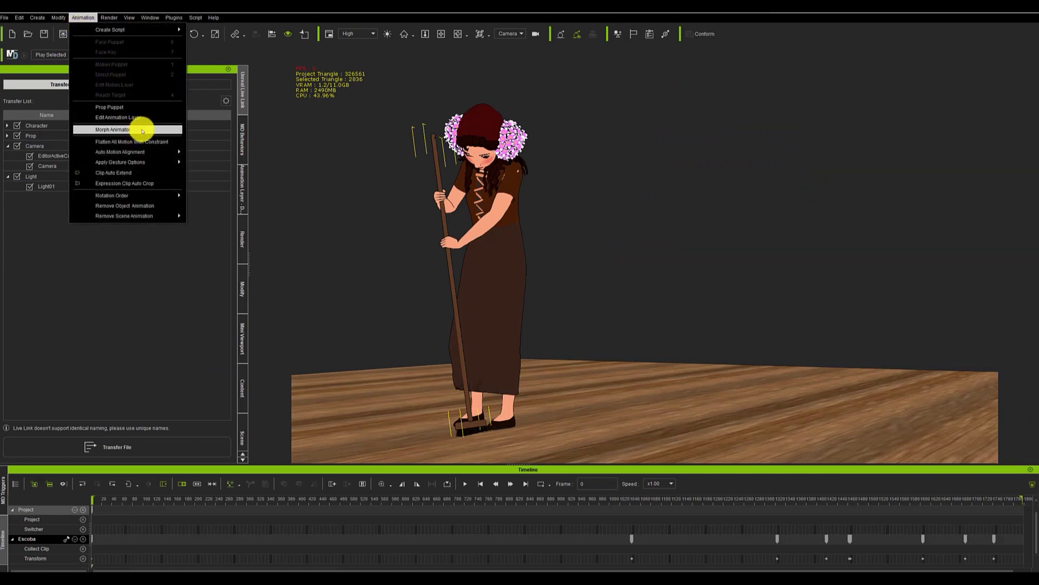
pyautogui.click(177, 144)
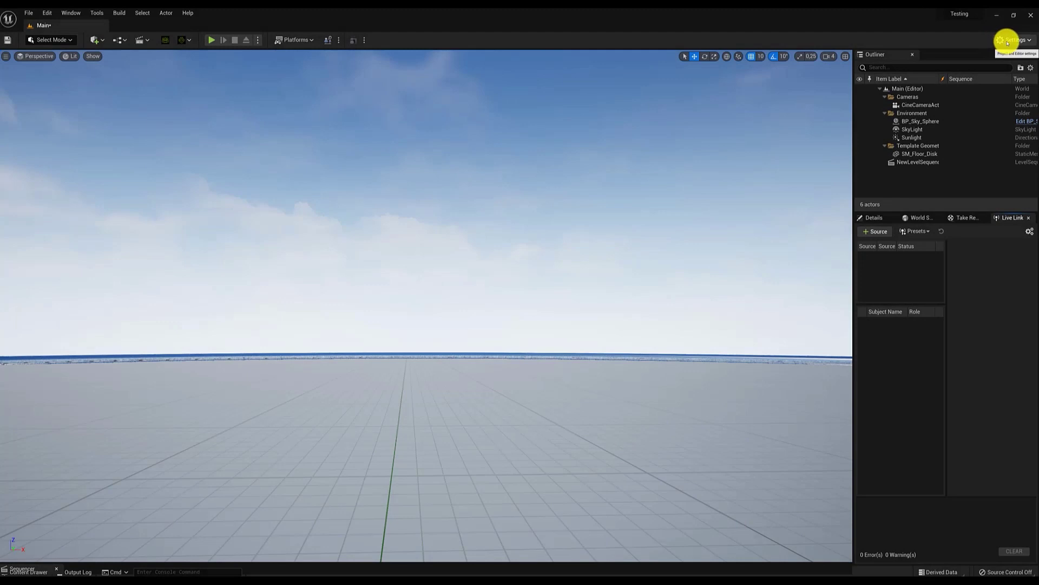
# Add an iClone LiveLink source in the Live Link panel, keeping port 54321
pyautogui.click(1007, 43)
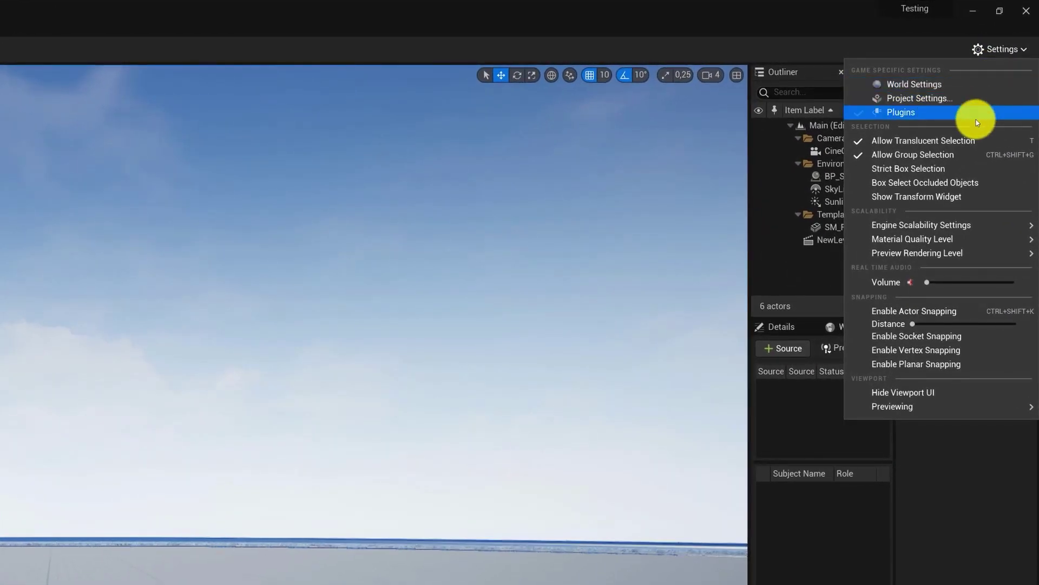
pyautogui.click(977, 118)
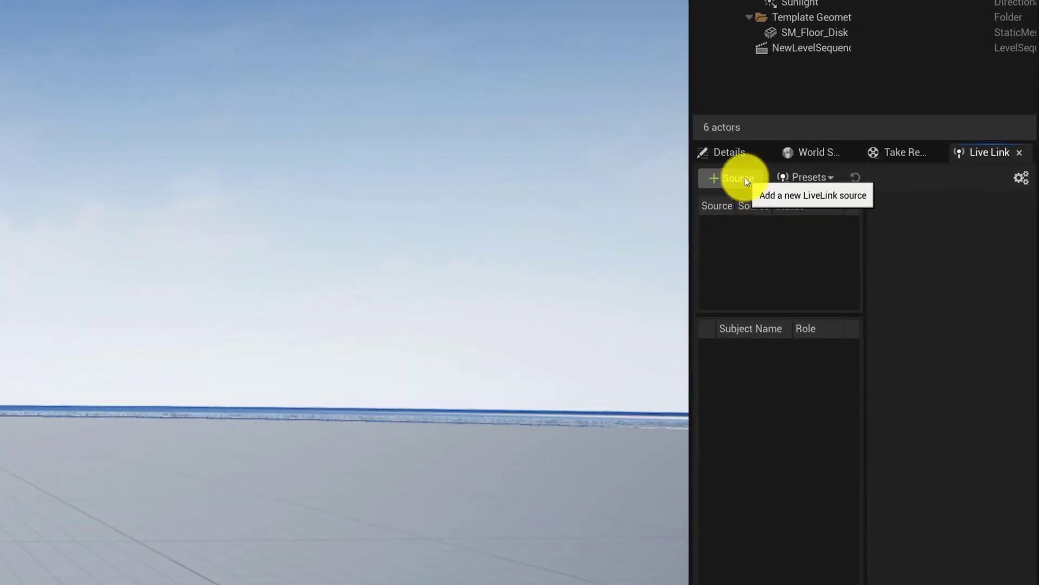
pyautogui.click(745, 178)
pyautogui.moveTo(758, 225)
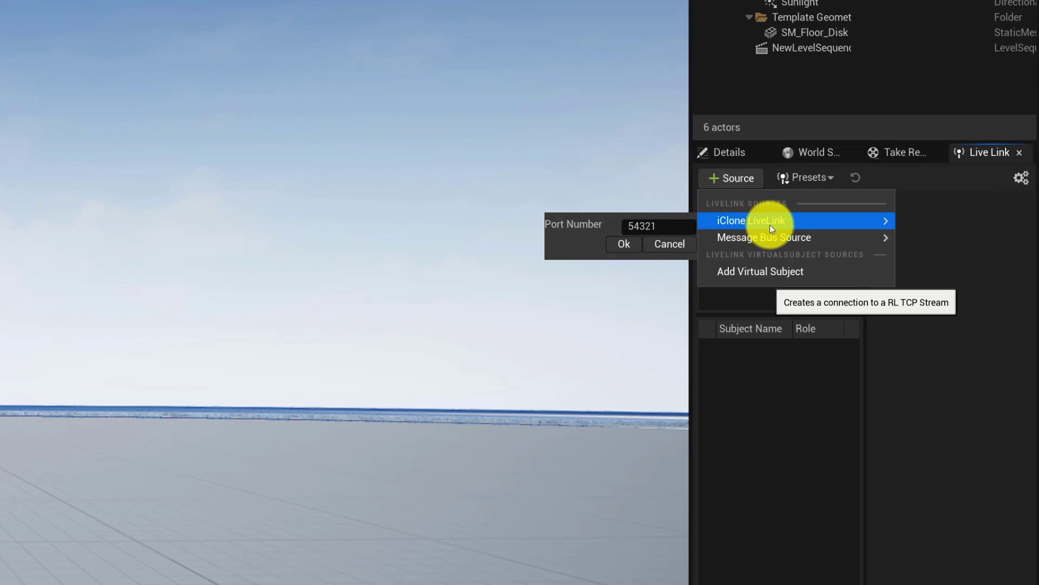
pyautogui.click(627, 246)
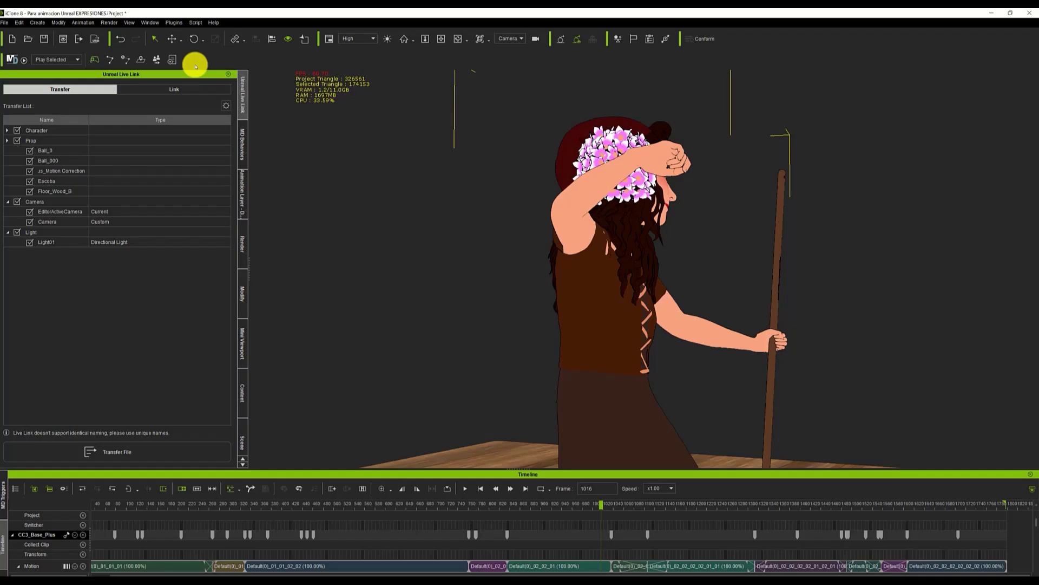
# Open Plugins > Unreal Live Link > Unreal Live Link to list the transfer items
pyautogui.click(178, 23)
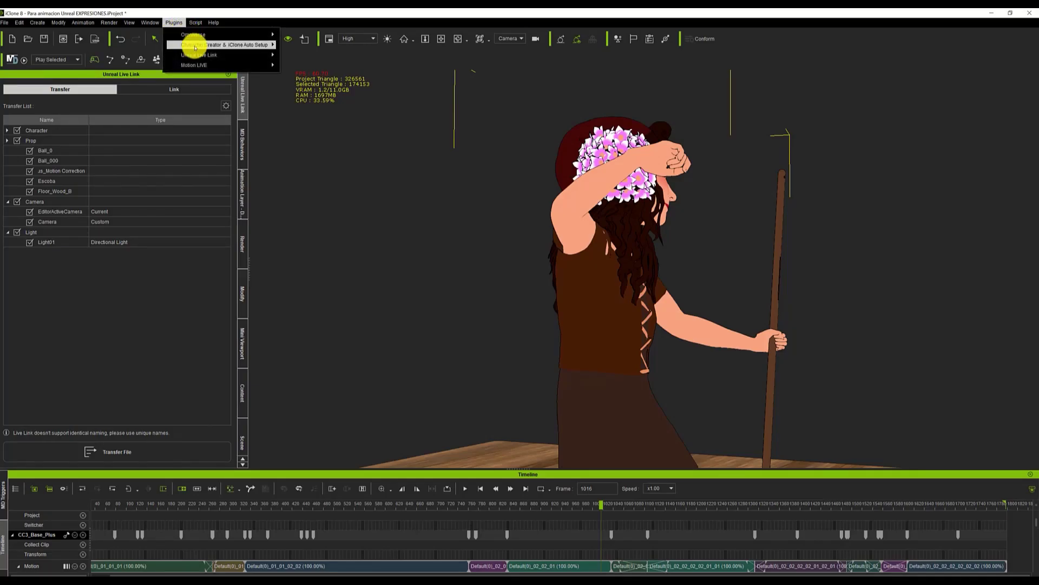
pyautogui.moveTo(271, 54)
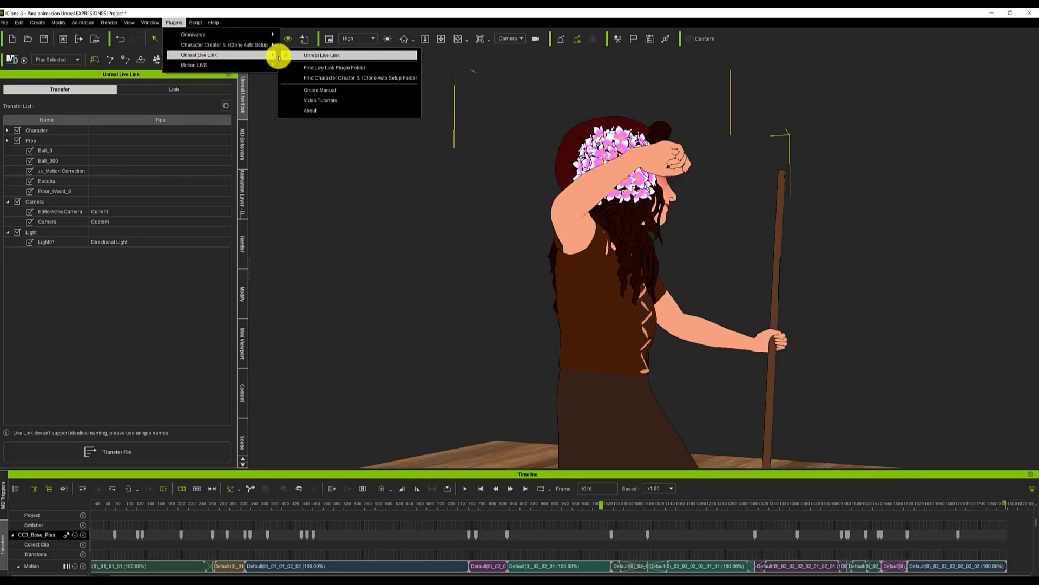
pyautogui.click(384, 56)
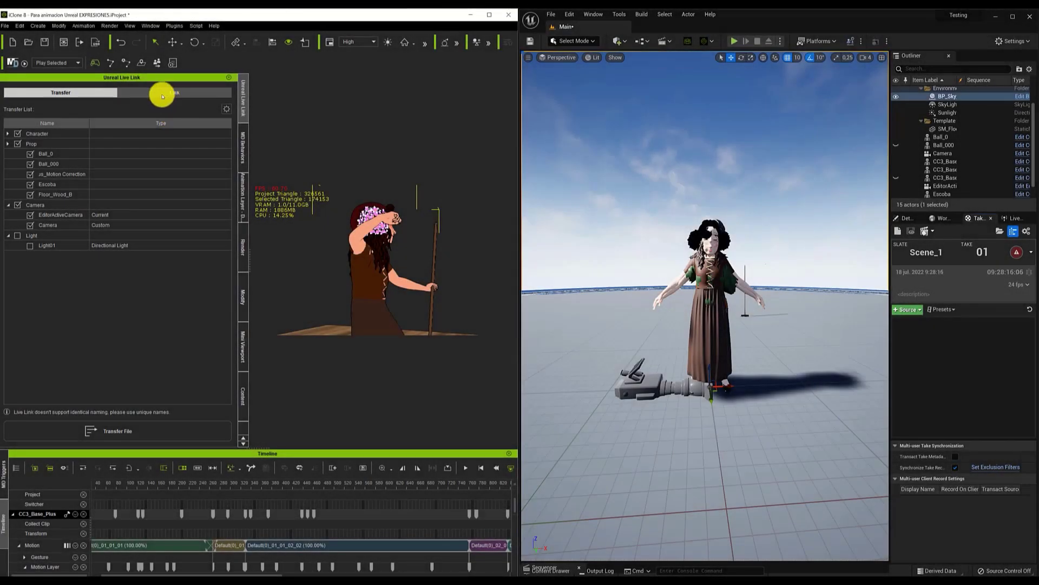
# Activate the link on the Link tab and scrub the timeline to test streaming
pyautogui.click(162, 93)
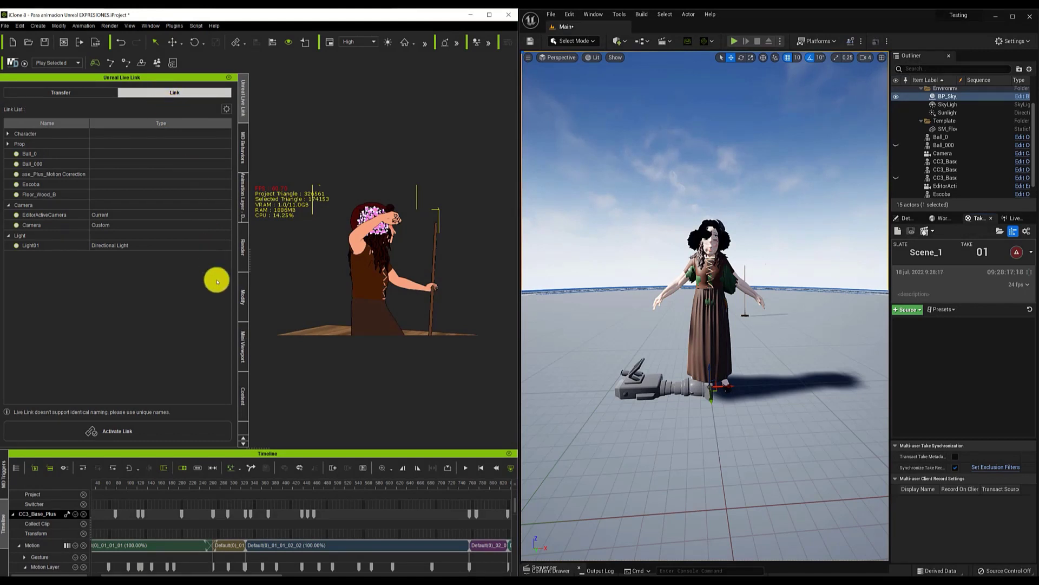
pyautogui.click(163, 431)
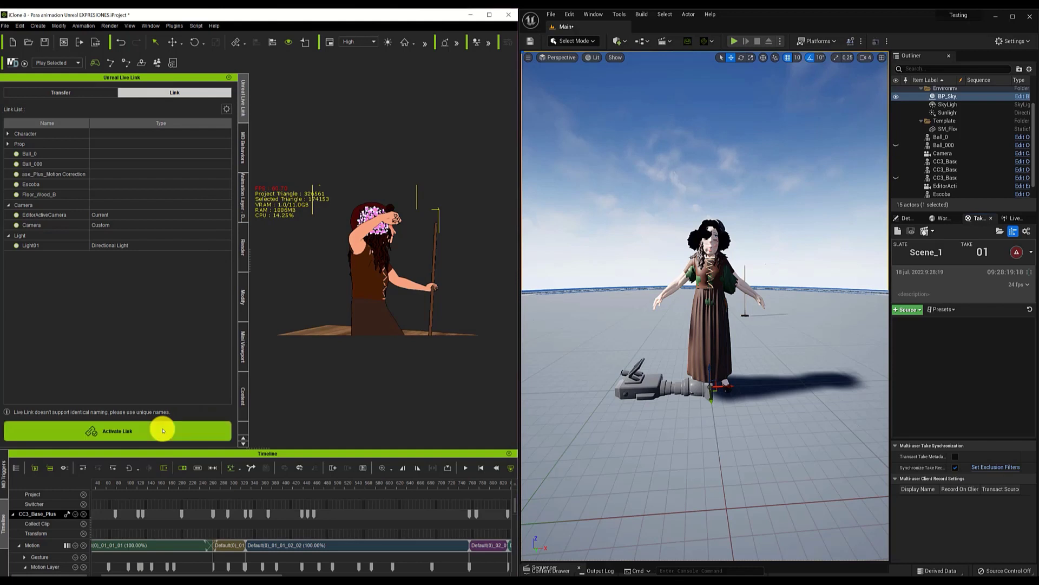
pyautogui.moveTo(374, 483); pyautogui.dragTo(281, 489)
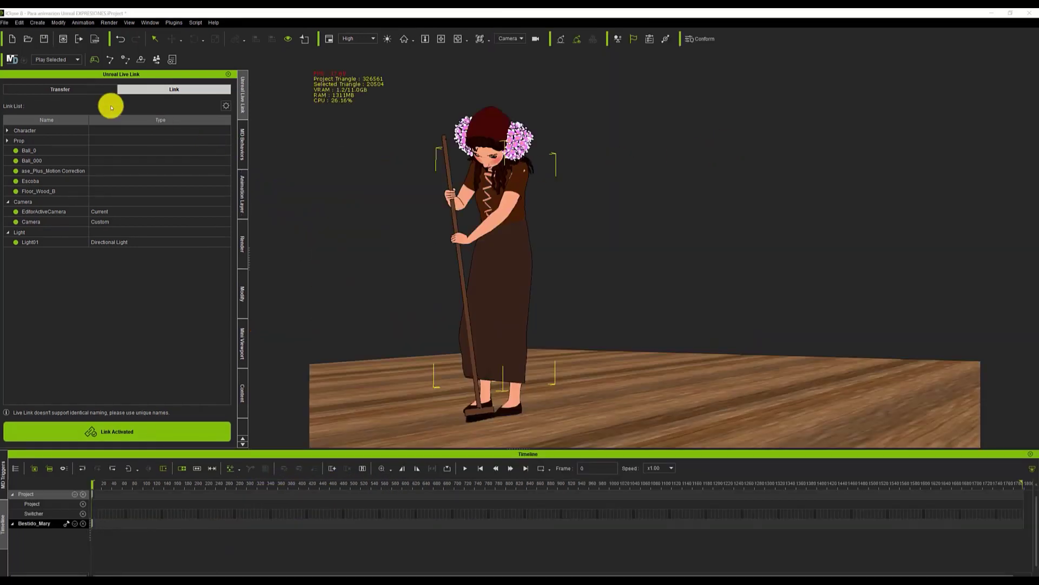
# Tick Bake Animation under Global Physics Settings in Project Settings
pyautogui.click(19, 23)
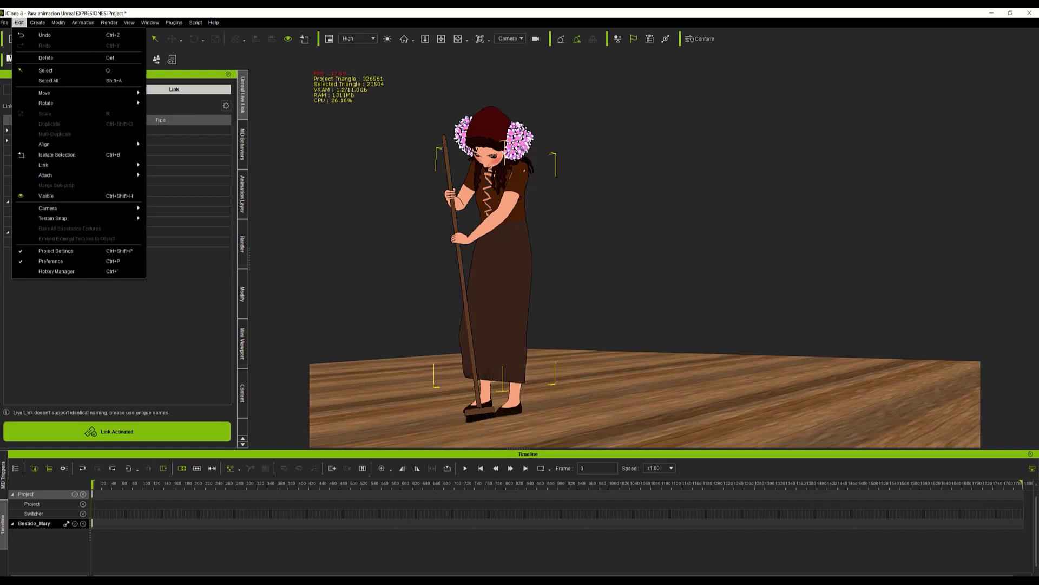
pyautogui.hotkey('ctrl', 'shift', 'p')
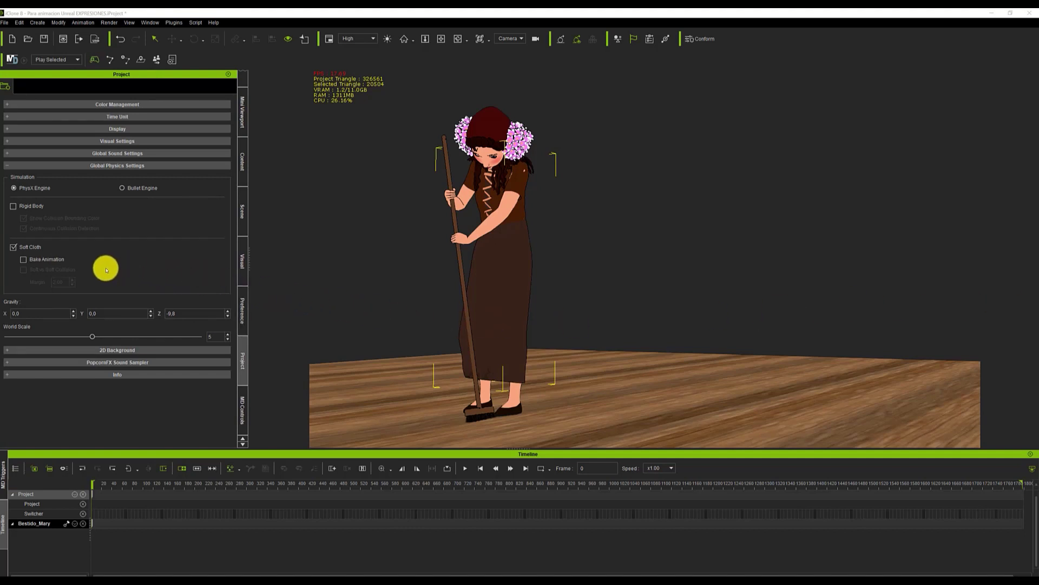
pyautogui.click(59, 262)
# Show the dress's Vertex Animation track and play then stop the timeline to bake the cloth
pyautogui.click(75, 523)
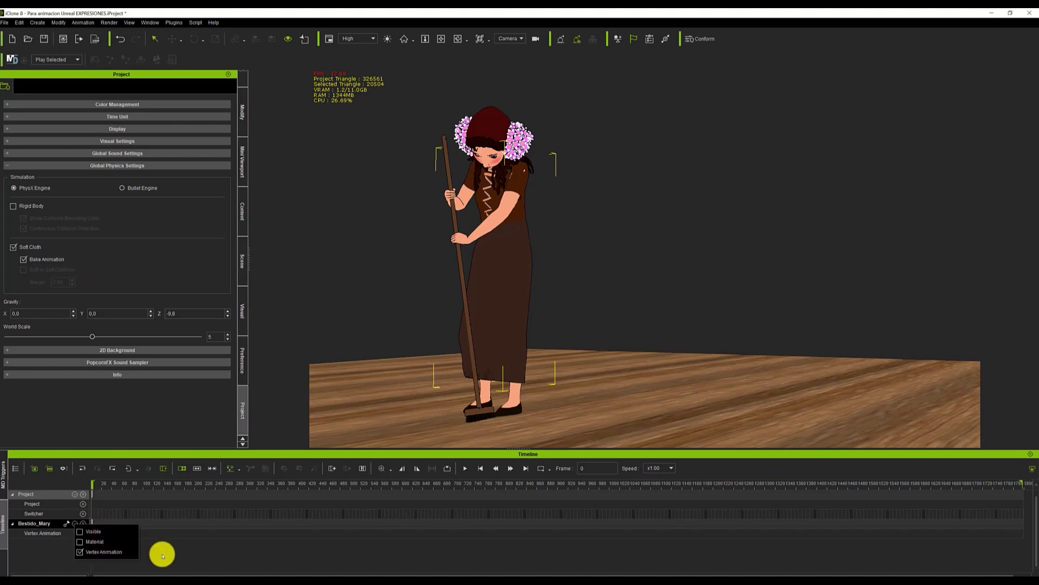
pyautogui.click(465, 469)
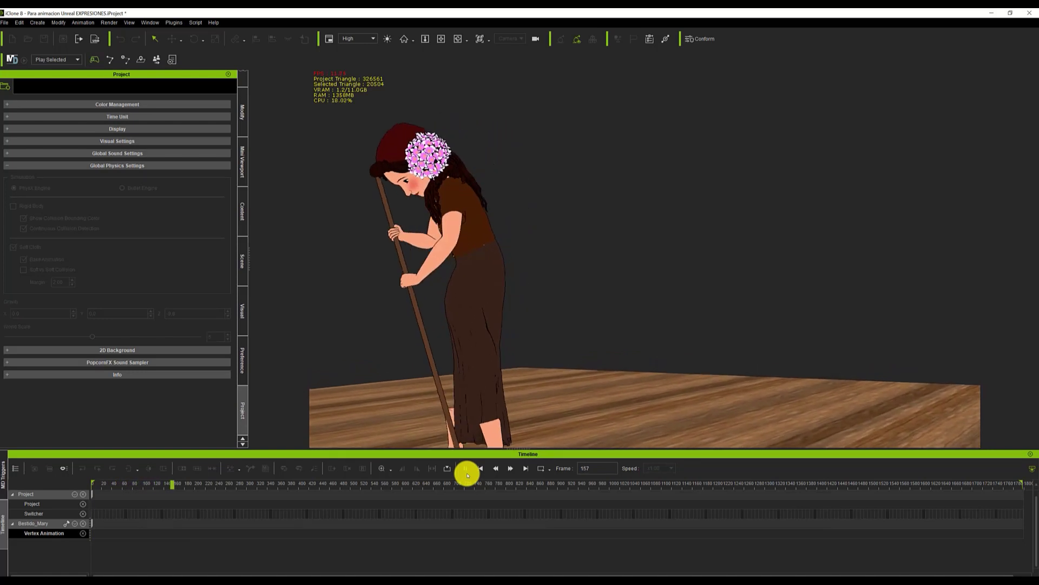
pyautogui.click(465, 469)
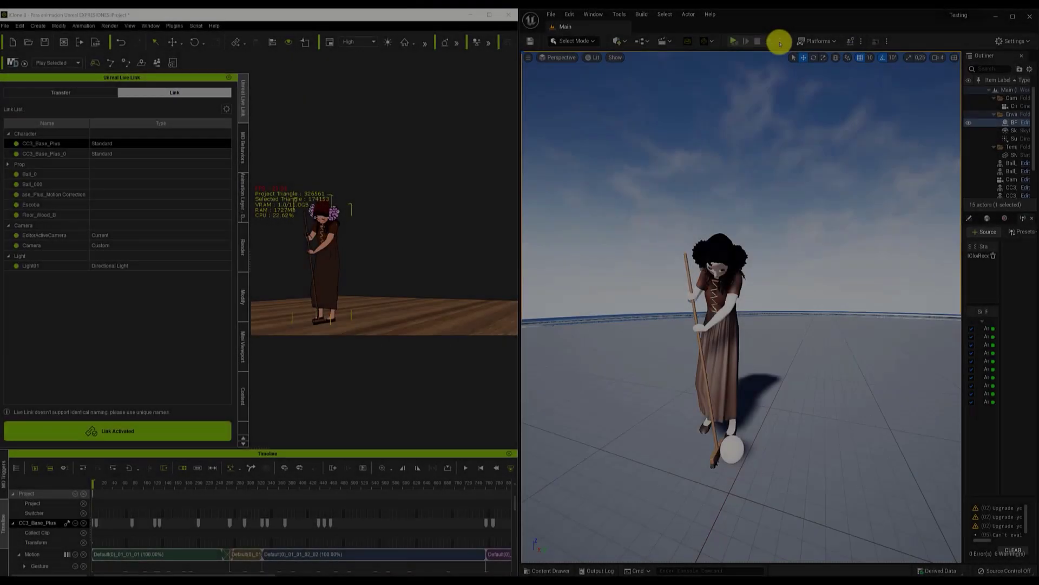
# Start simulating the level from the Play mode options
pyautogui.click(780, 42)
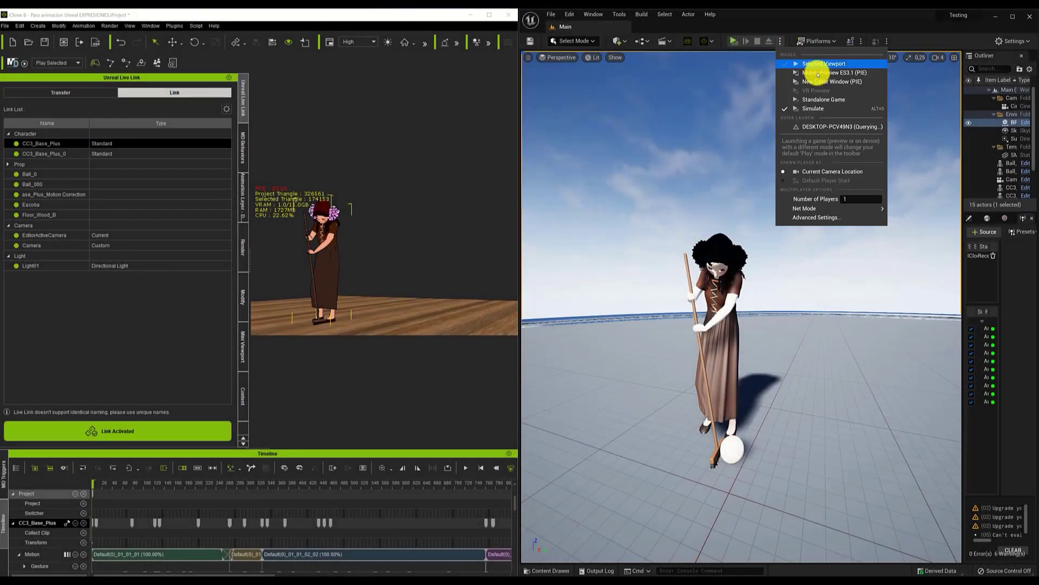
pyautogui.click(831, 109)
pyautogui.click(465, 468)
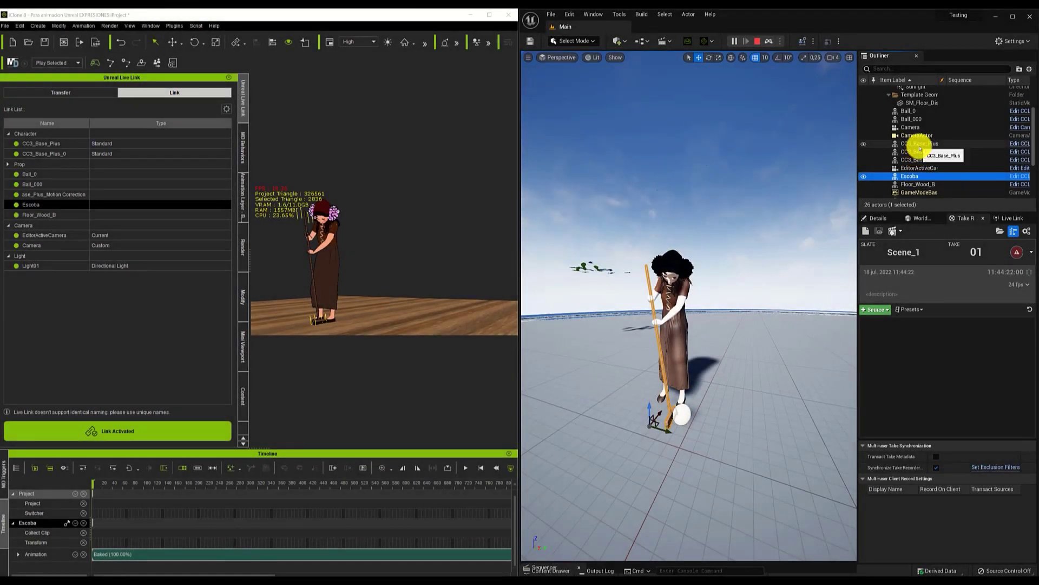
# Add the character, broom and camera actors to Take Recorder and record while iClone plays
pyautogui.keyDown('shift'); pyautogui.click(919, 144); pyautogui.keyUp('shift')
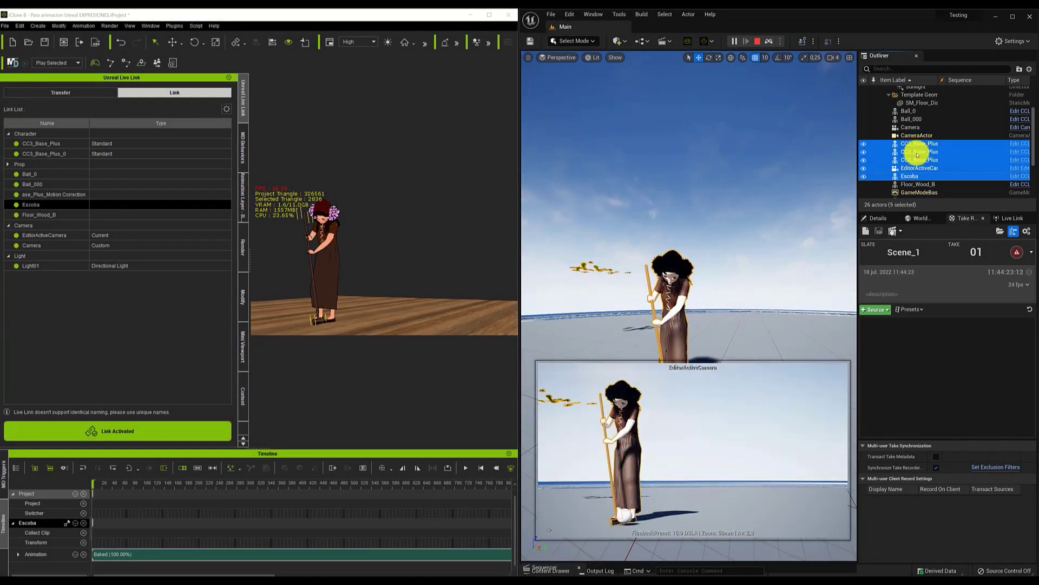
pyautogui.moveTo(939, 165); pyautogui.dragTo(905, 337)
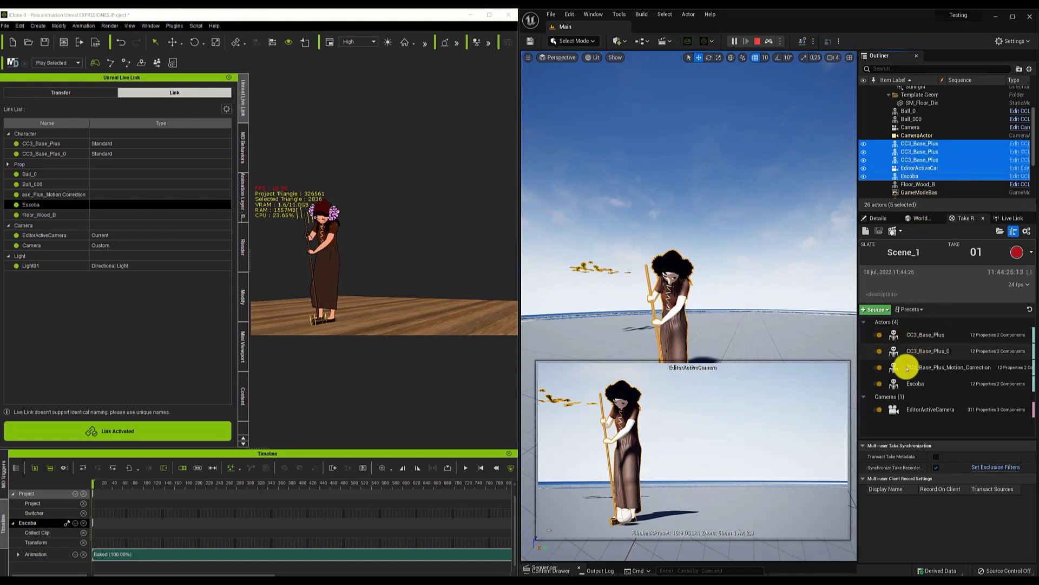
pyautogui.click(885, 408)
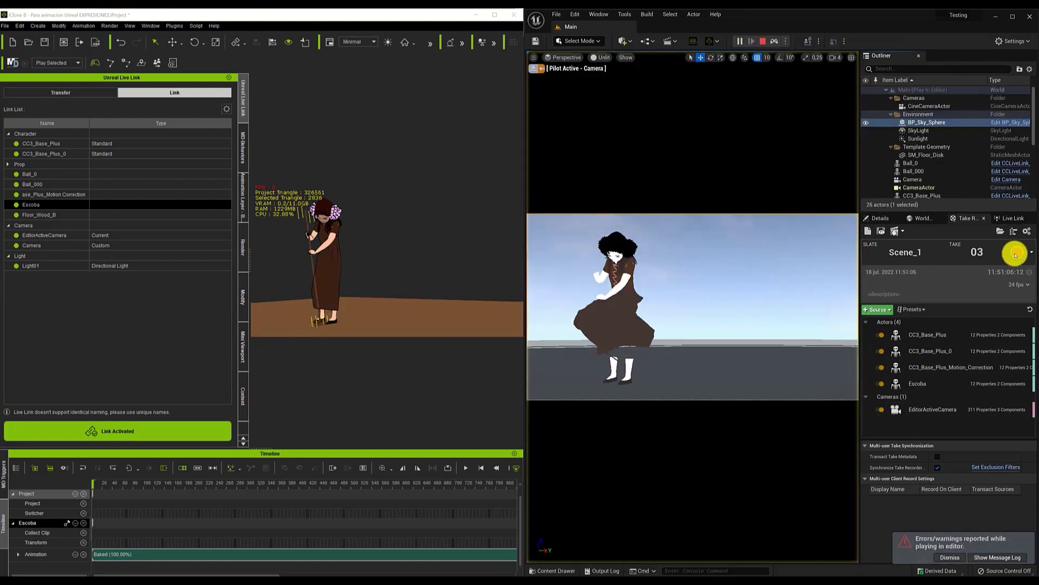
pyautogui.click(1018, 253)
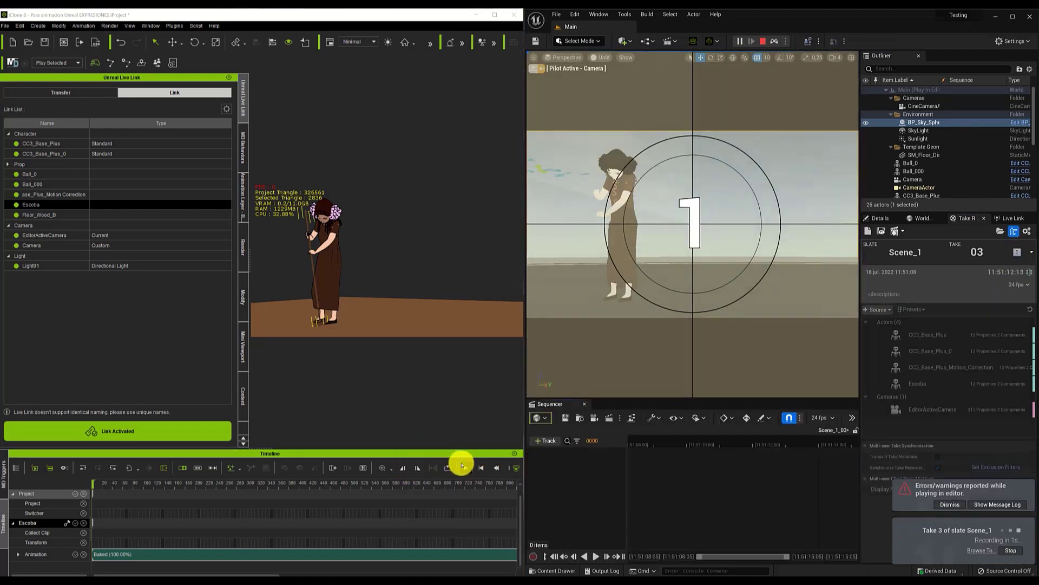
pyautogui.click(470, 473)
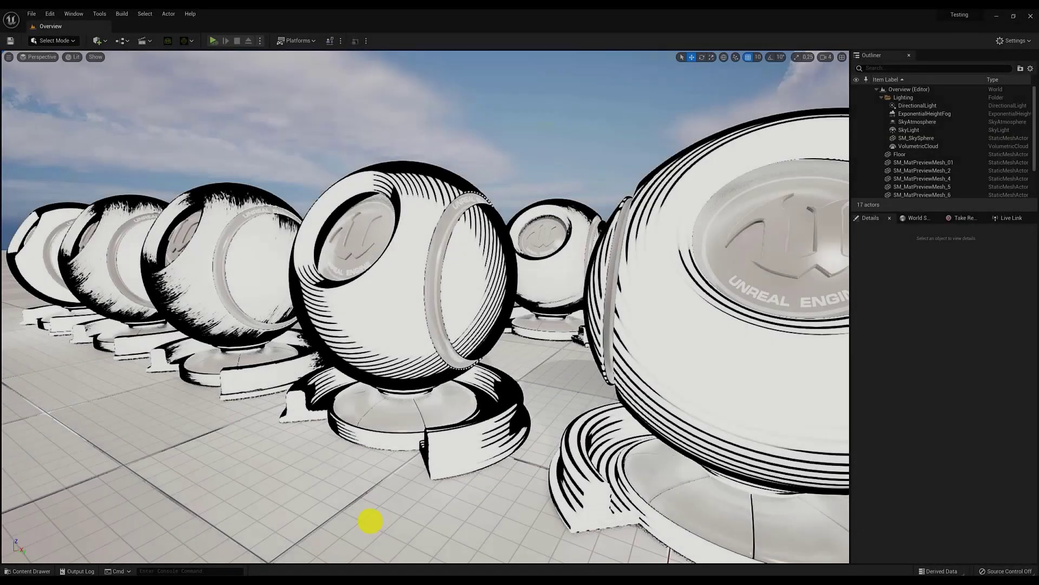
# Browse the Stylized Materials Pack previews: halftone robot, five spheres, texture sheet and red motorcycle
pyautogui.scroll(-10, 369, 521)
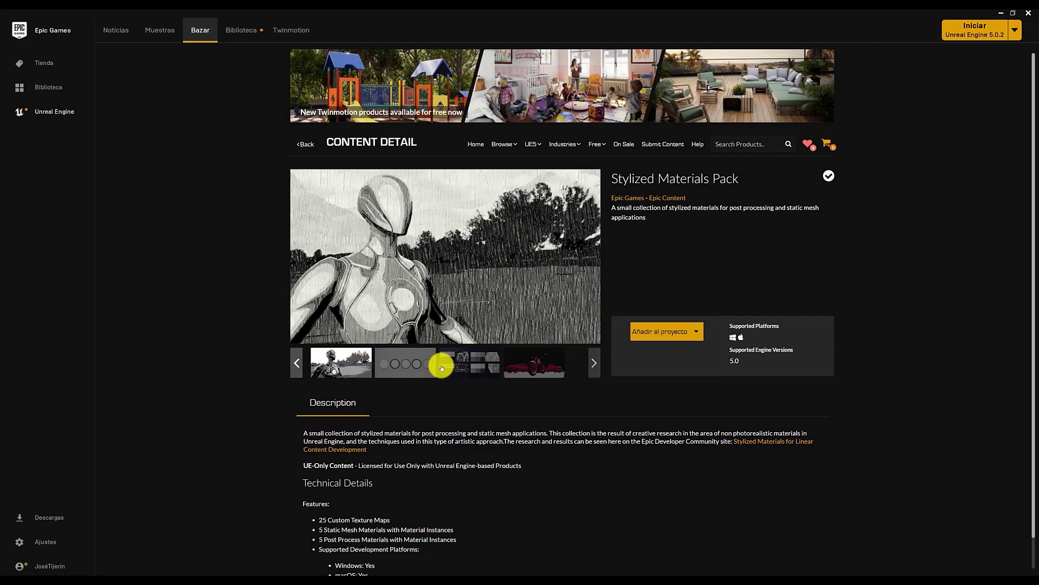
pyautogui.click(596, 362)
pyautogui.click(424, 363)
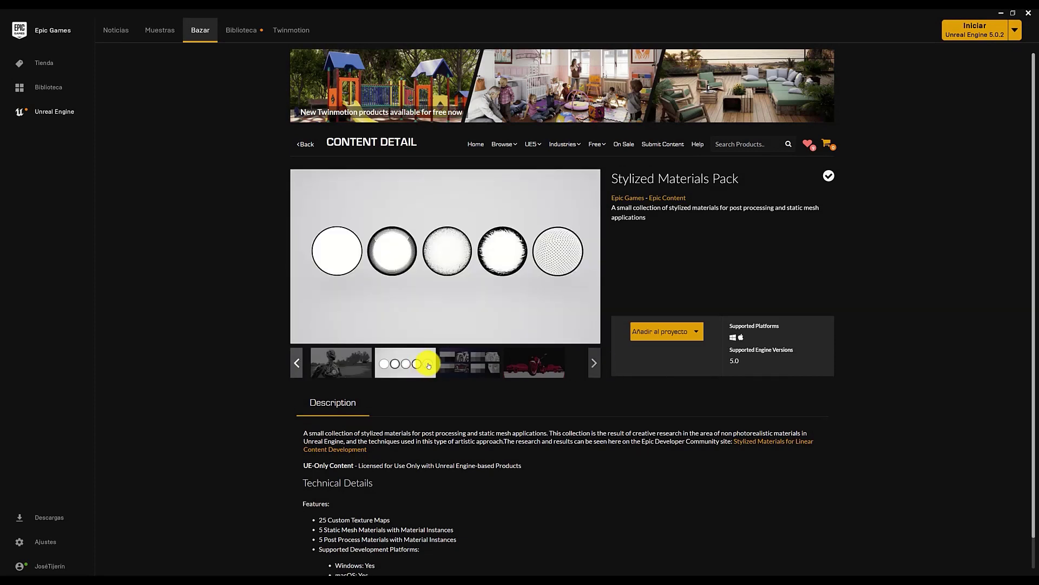
pyautogui.click(465, 371)
pyautogui.click(513, 372)
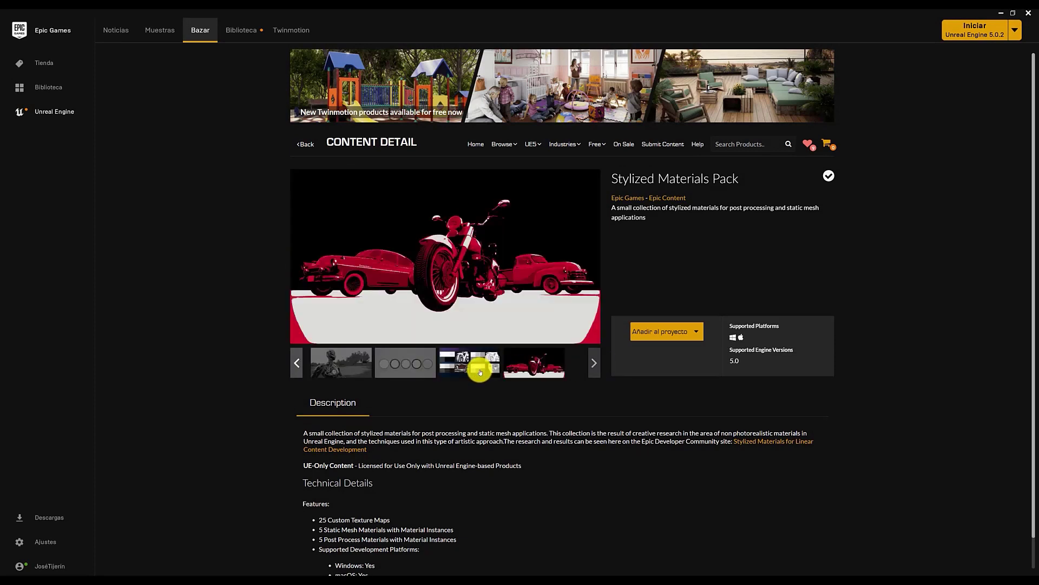
pyautogui.click(477, 371)
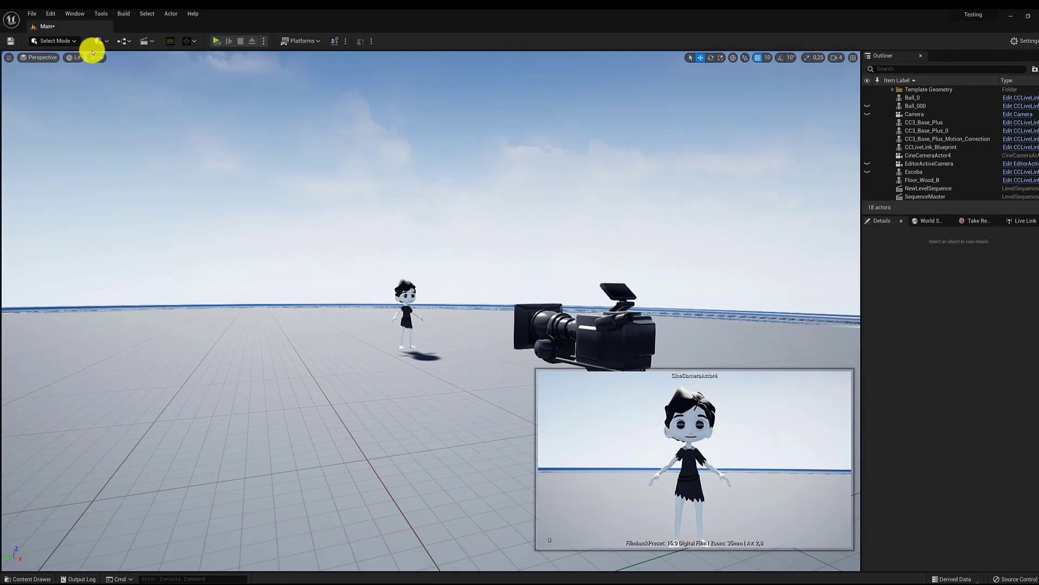
# Place a PostProcessVolume from Quick Add > Visual Effects beside the character
pyautogui.click(96, 40)
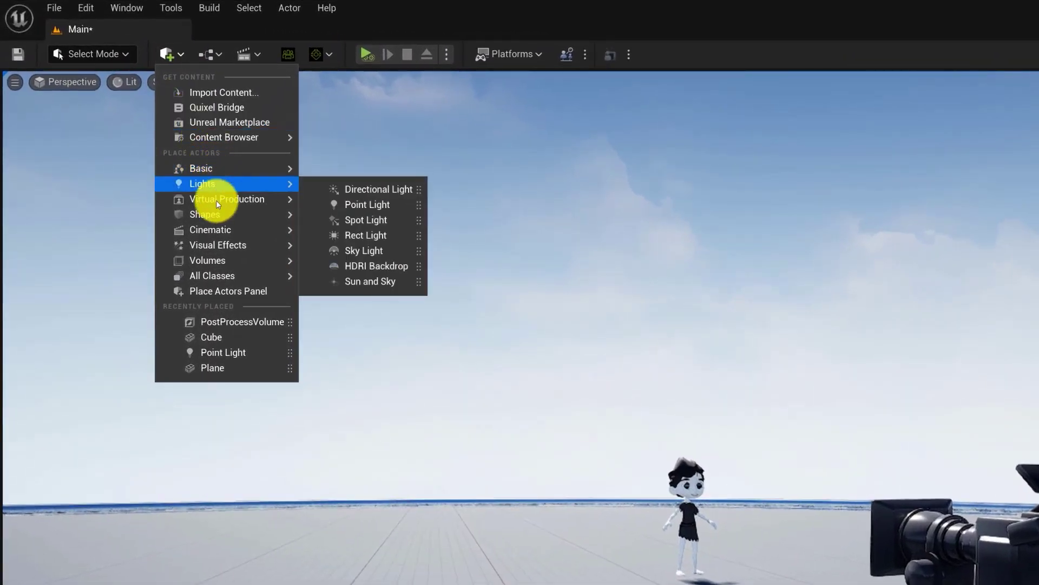
pyautogui.moveTo(165, 180)
pyautogui.moveTo(216, 251)
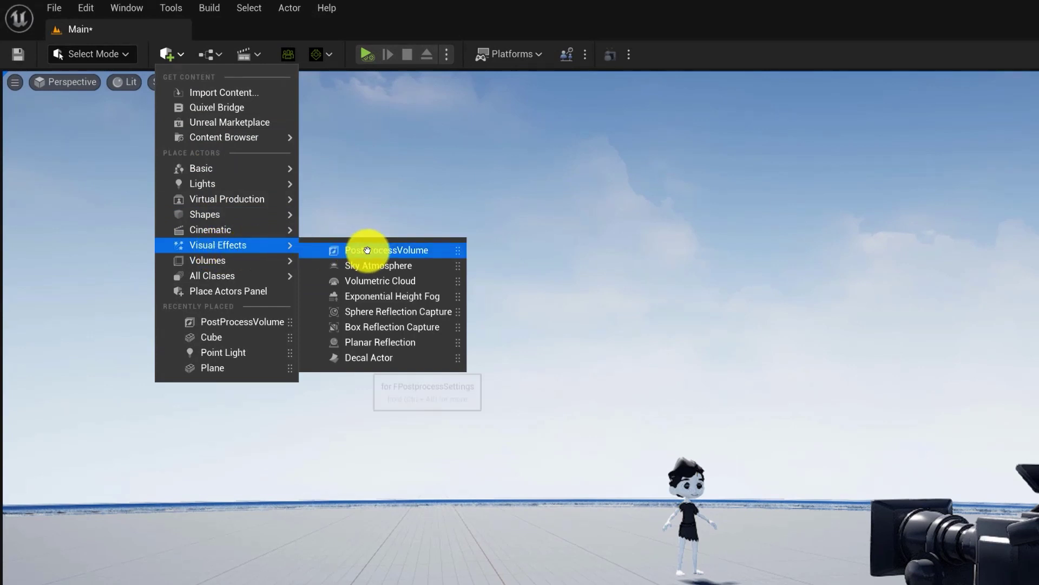
pyautogui.moveTo(371, 251); pyautogui.dragTo(567, 401)
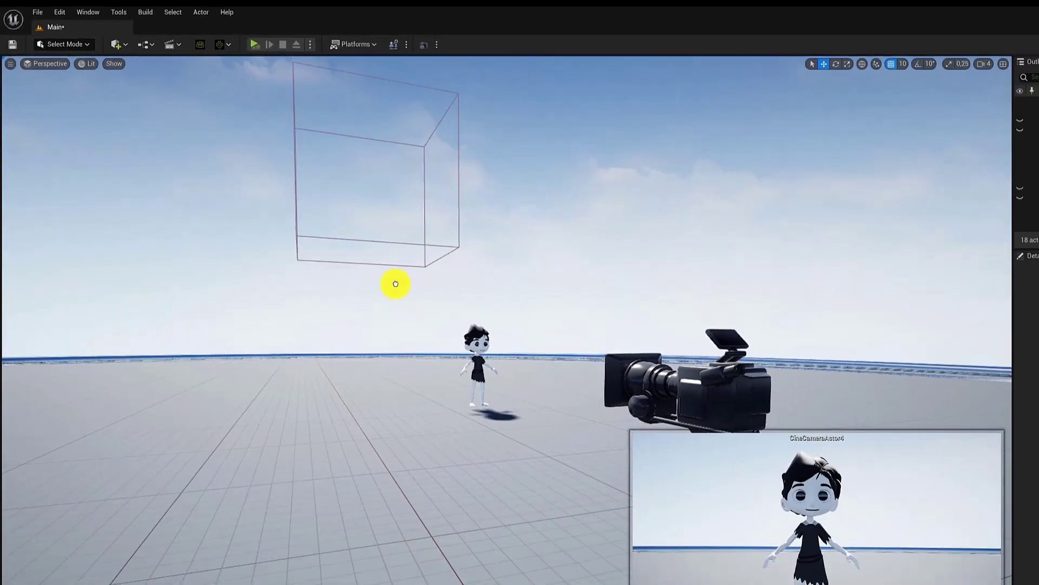
pyautogui.moveTo(395, 284); pyautogui.dragTo(436, 374)
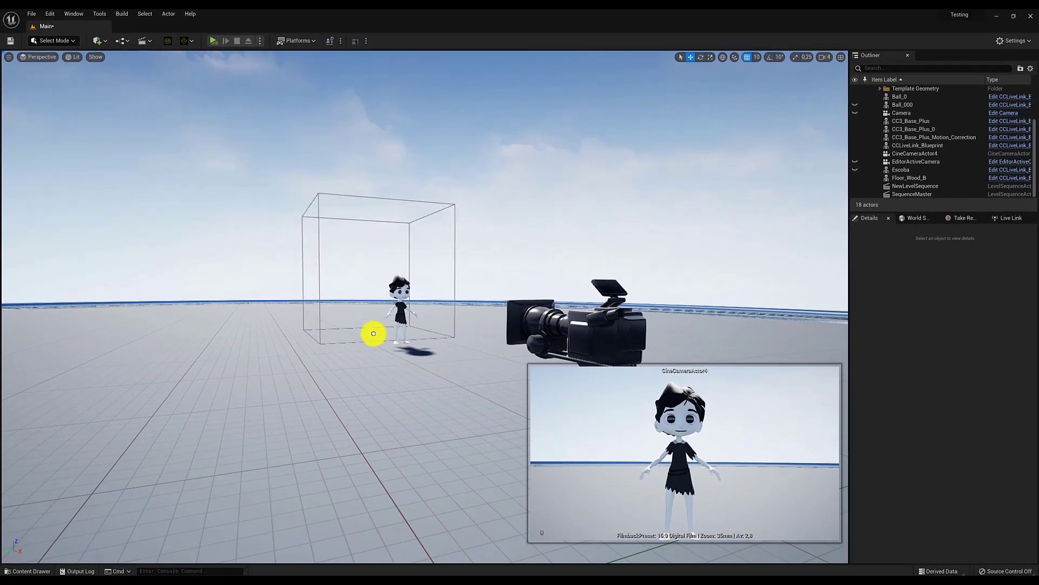
pyautogui.moveTo(373, 333)
pyautogui.mouseDown()
pyautogui.moveTo(378, 348)
pyautogui.moveTo(384, 341)
pyautogui.mouseUp()
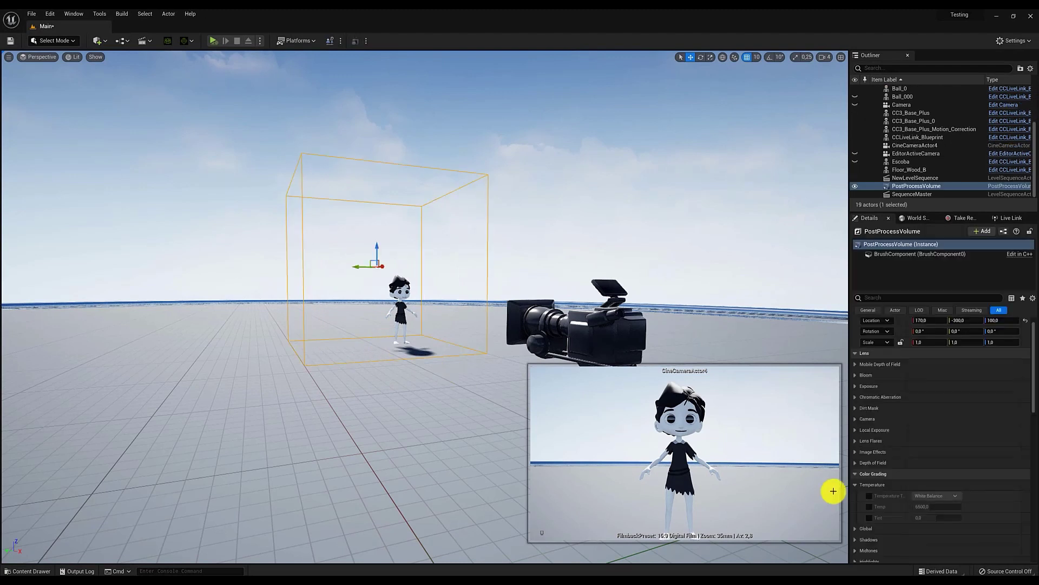
# Enable the Temp and Tint overrides, set Temp to 1500, and reposition the volume
pyautogui.click(870, 506)
pyautogui.click(869, 517)
pyautogui.moveTo(922, 506); pyautogui.dragTo(950, 506)
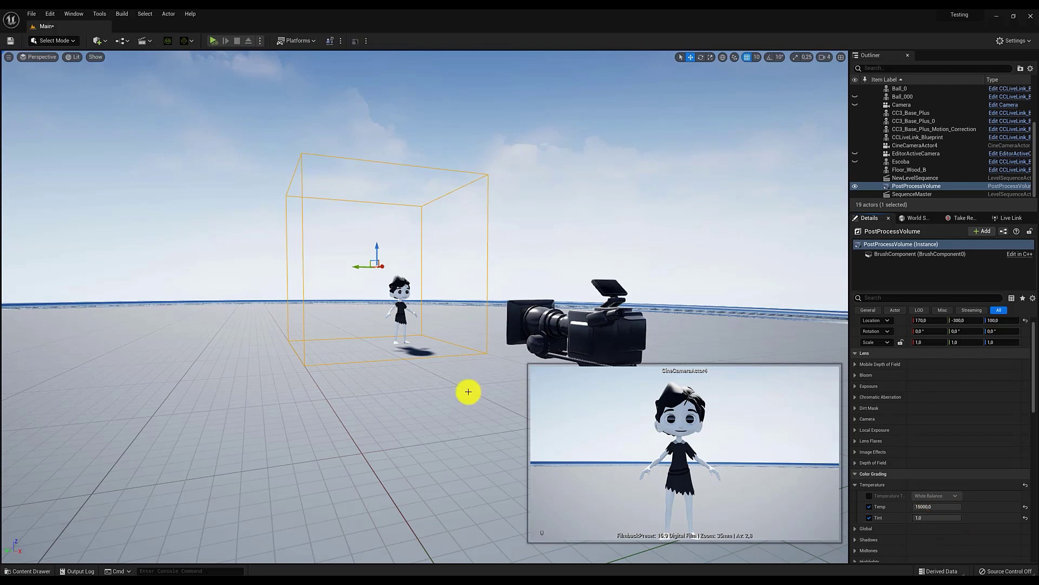
pyautogui.moveTo(385, 270); pyautogui.dragTo(470, 300)
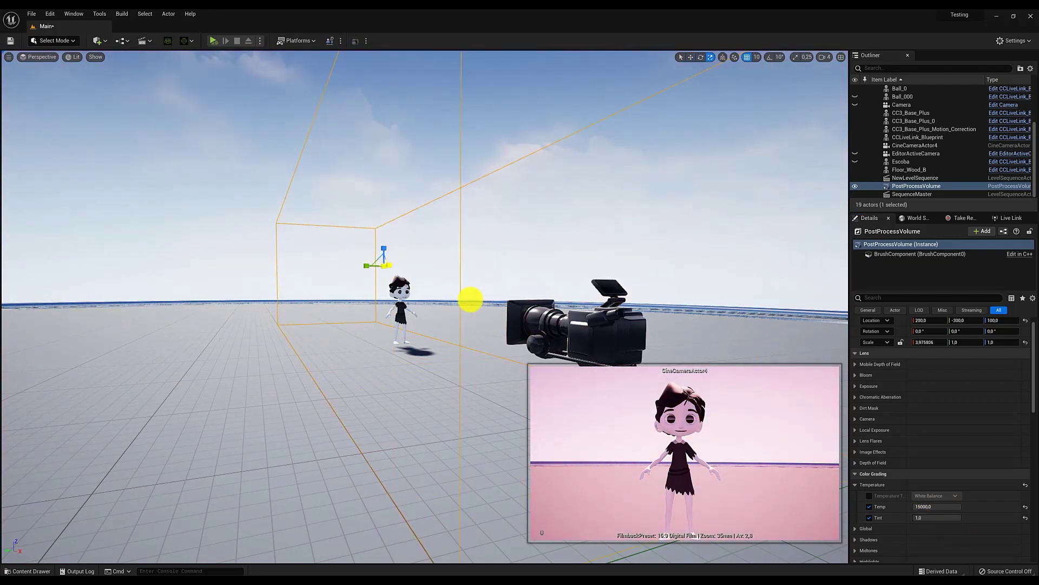
pyautogui.scroll(3, 377, 306)
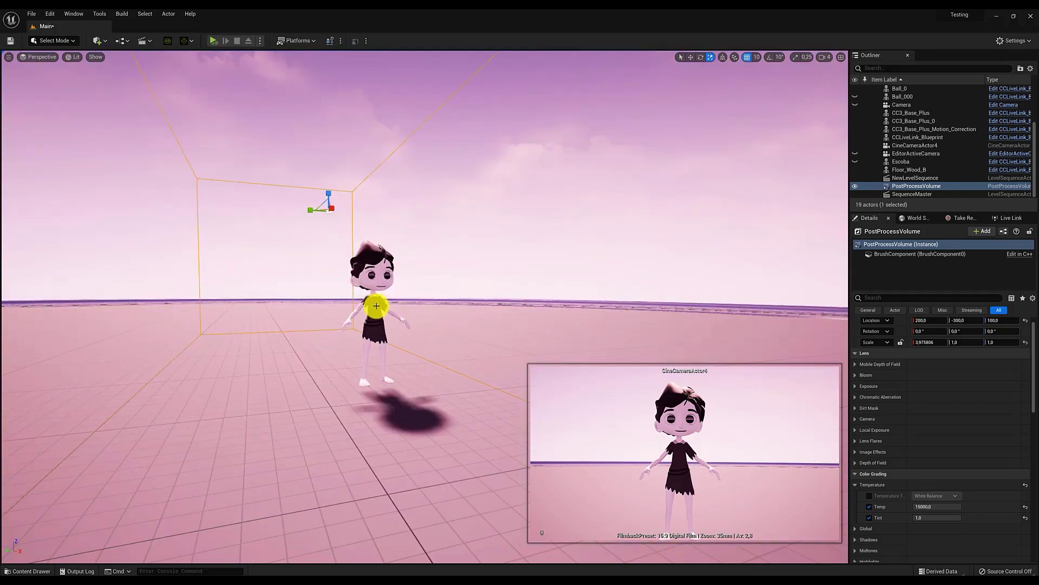
pyautogui.scroll(-3, 376, 306)
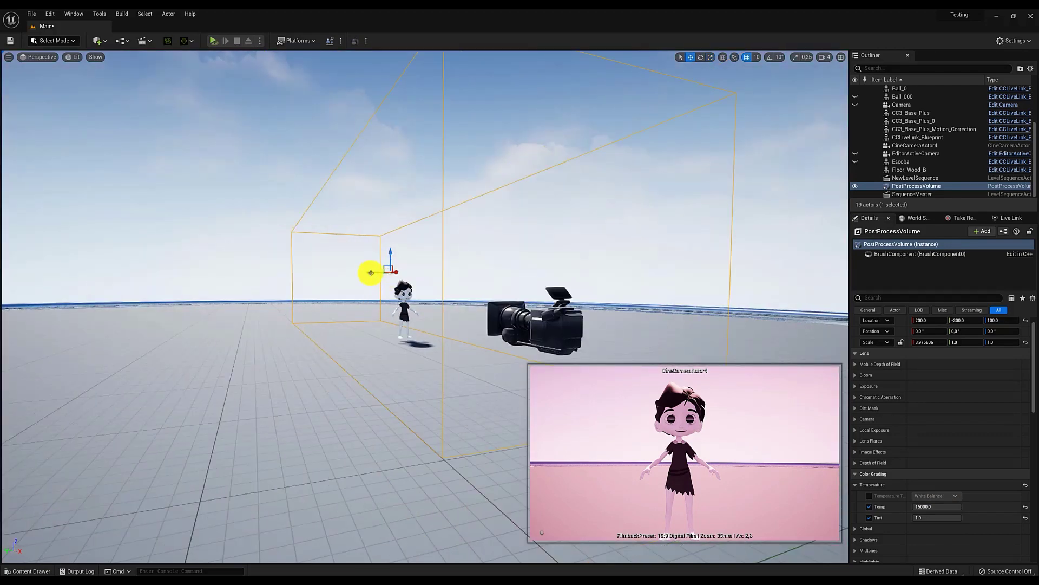
pyautogui.moveTo(371, 273)
pyautogui.mouseDown()
pyautogui.moveTo(216, 276)
pyautogui.moveTo(374, 283)
pyautogui.moveTo(250, 299)
pyautogui.moveTo(370, 293)
pyautogui.mouseUp()
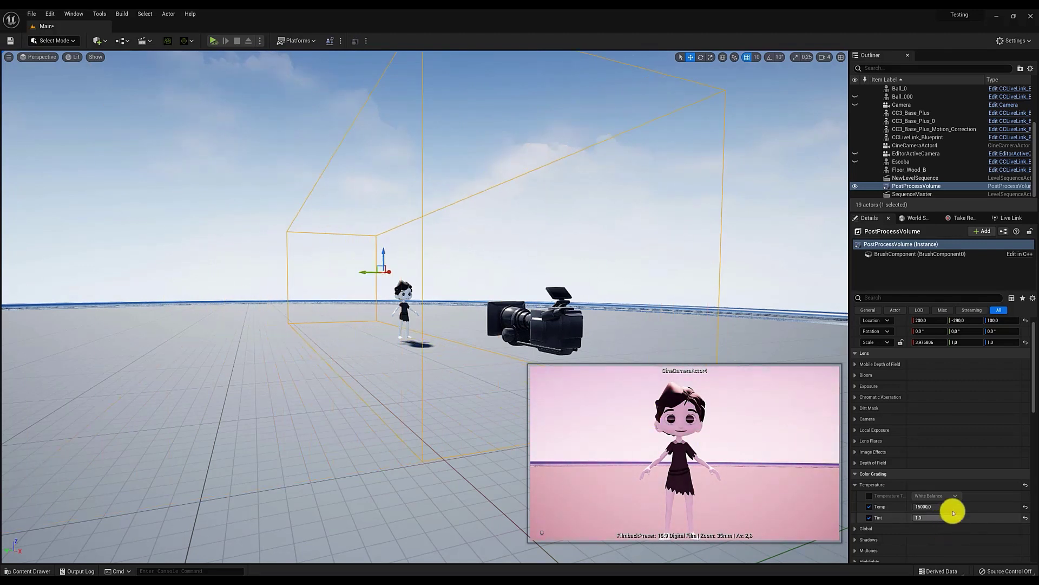
pyautogui.click(905, 506)
pyautogui.write('1500')
pyautogui.press('Return')
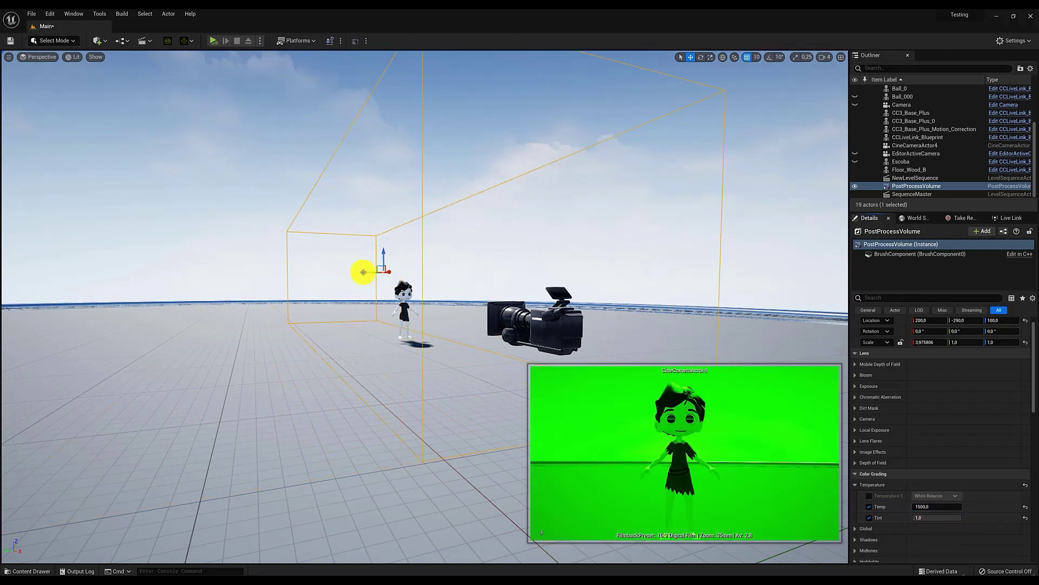
pyautogui.moveTo(363, 272)
pyautogui.mouseDown()
pyautogui.moveTo(278, 281)
pyautogui.moveTo(371, 280)
pyautogui.mouseUp()
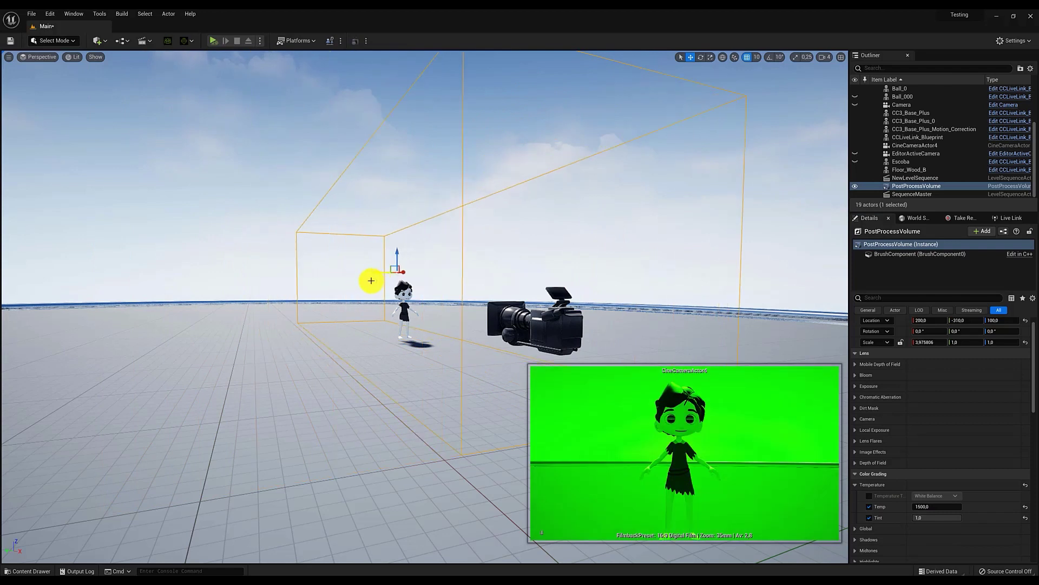
# Turn on Infinite Extent (Unbound) in the volume's Post Process Volume Settings
pyautogui.scroll(-5, 942, 433)
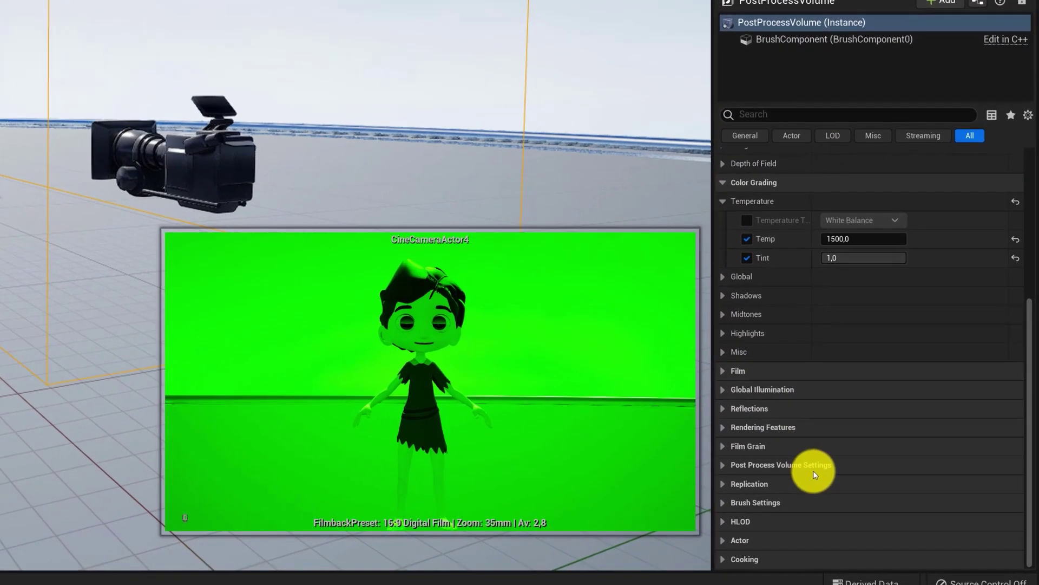
pyautogui.click(804, 465)
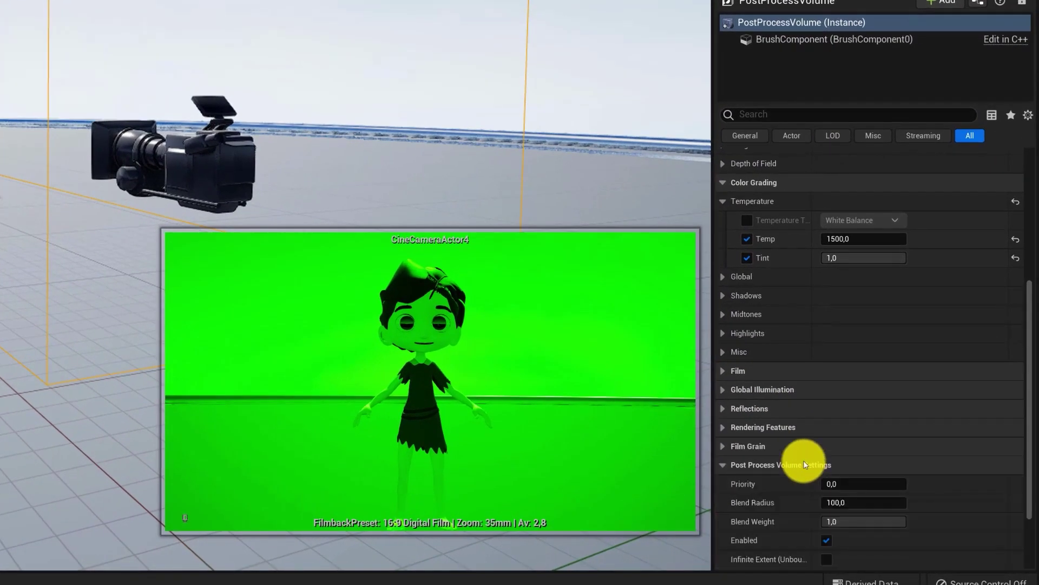
pyautogui.scroll(-1, 801, 463)
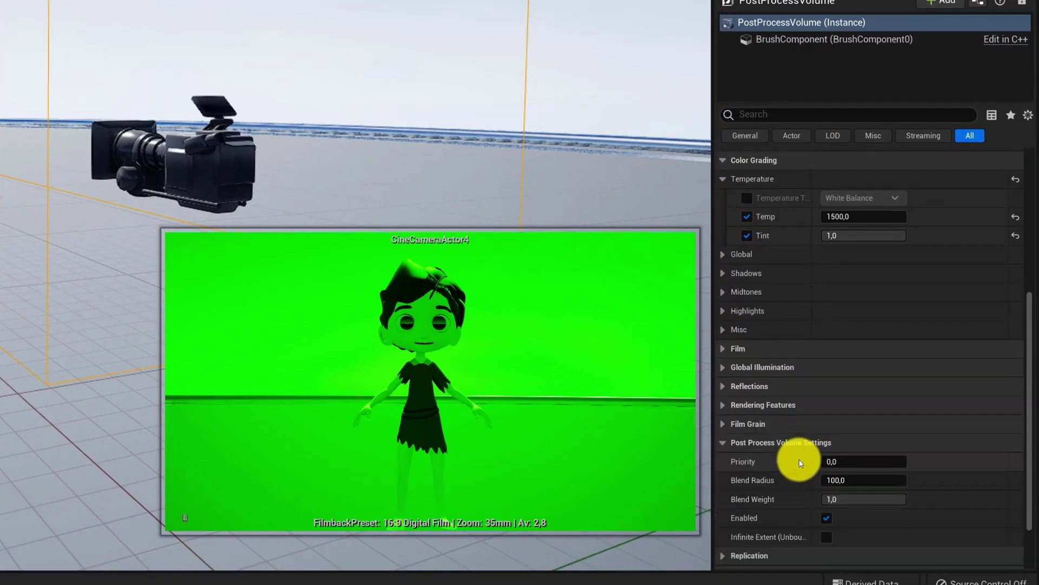
pyautogui.click(826, 538)
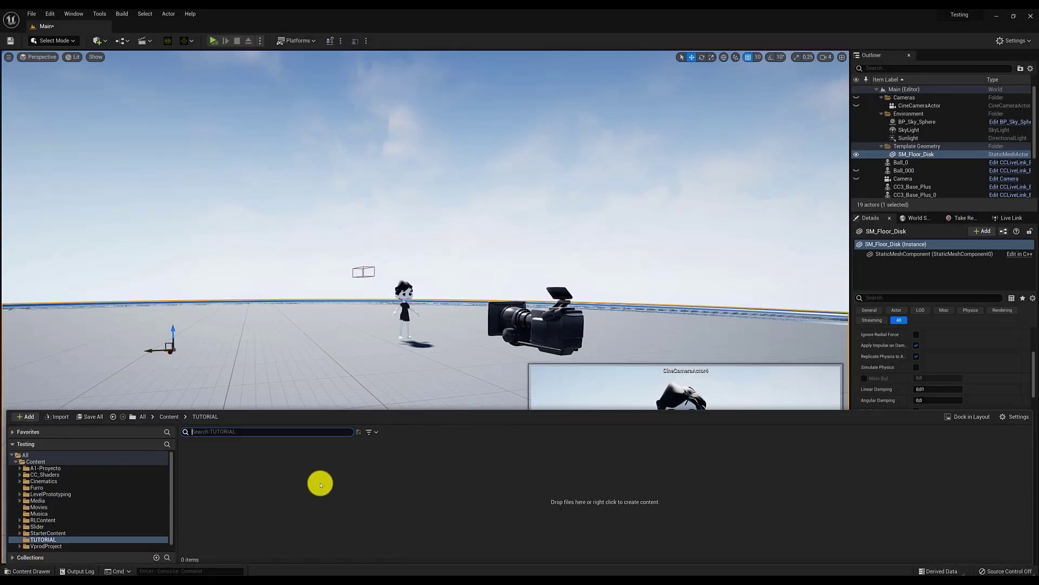
# Create the PPMM_Basecolor material in TUTORIAL and set its Material Domain to Post Process
pyautogui.rightClick(320, 485)
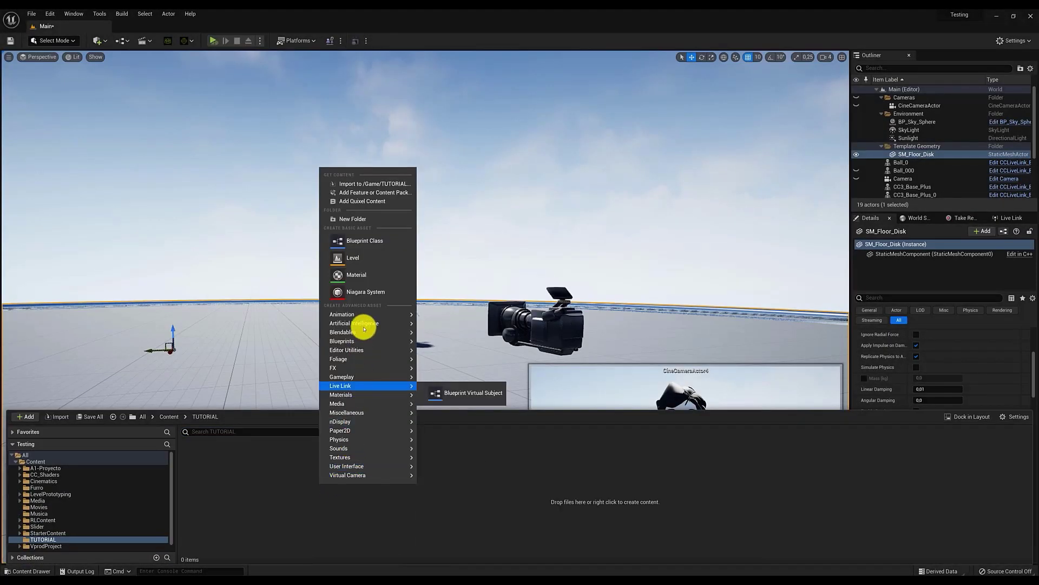
pyautogui.click(377, 279)
pyautogui.write('PPMM_Basecolor')
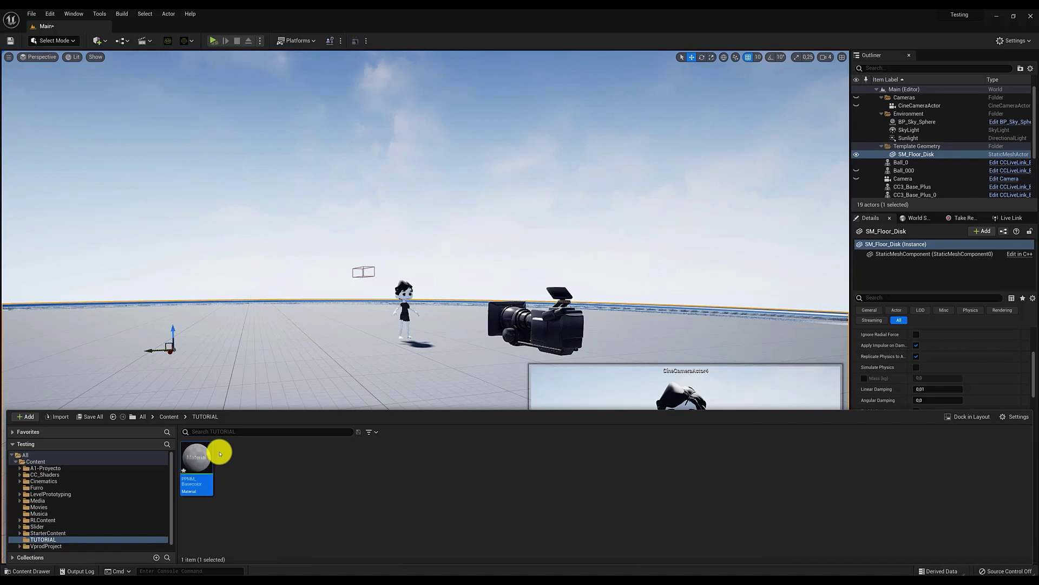
pyautogui.doubleClick(211, 453)
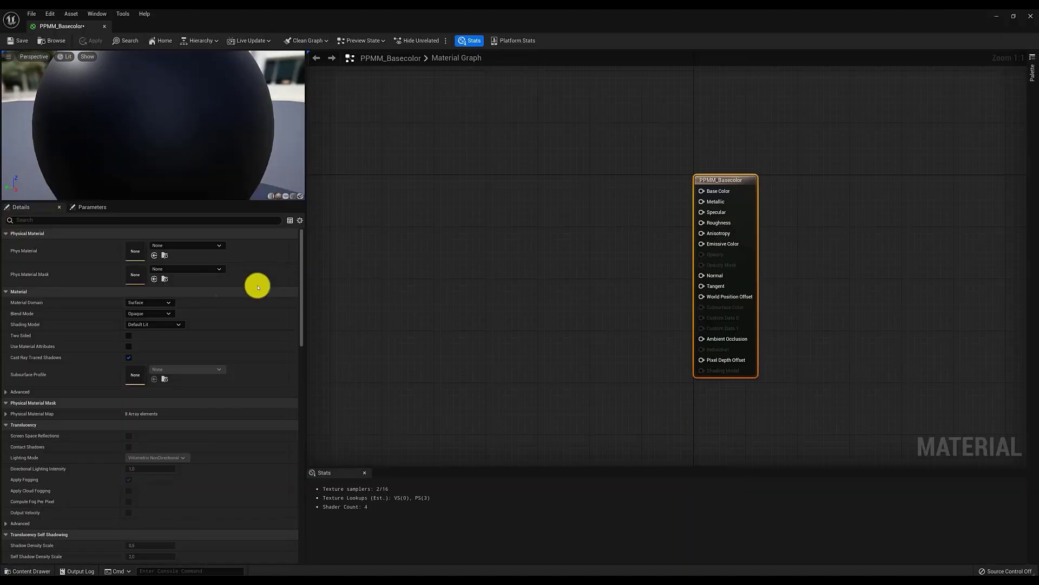
pyautogui.click(155, 302)
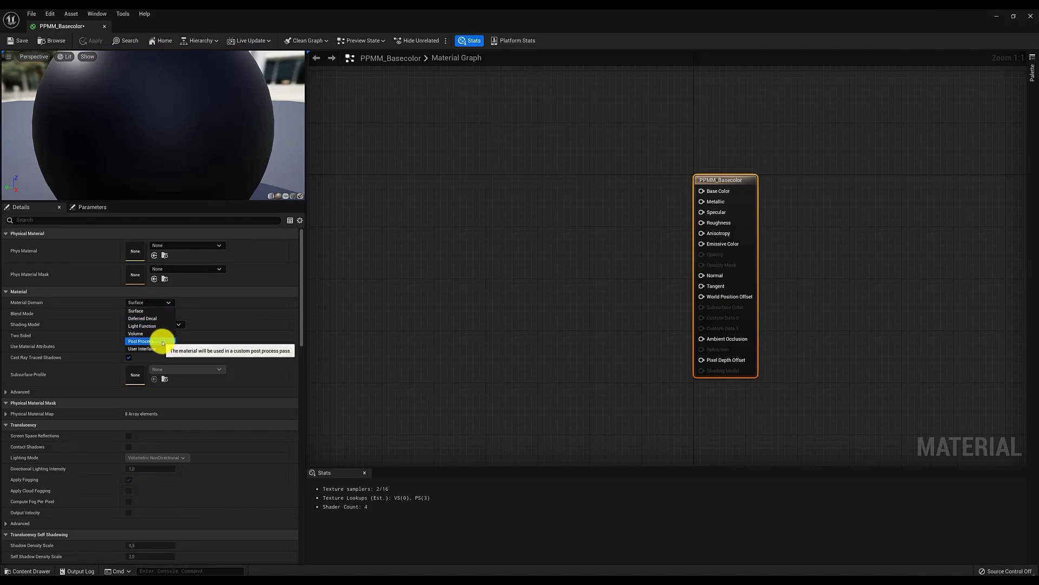
pyautogui.click(146, 341)
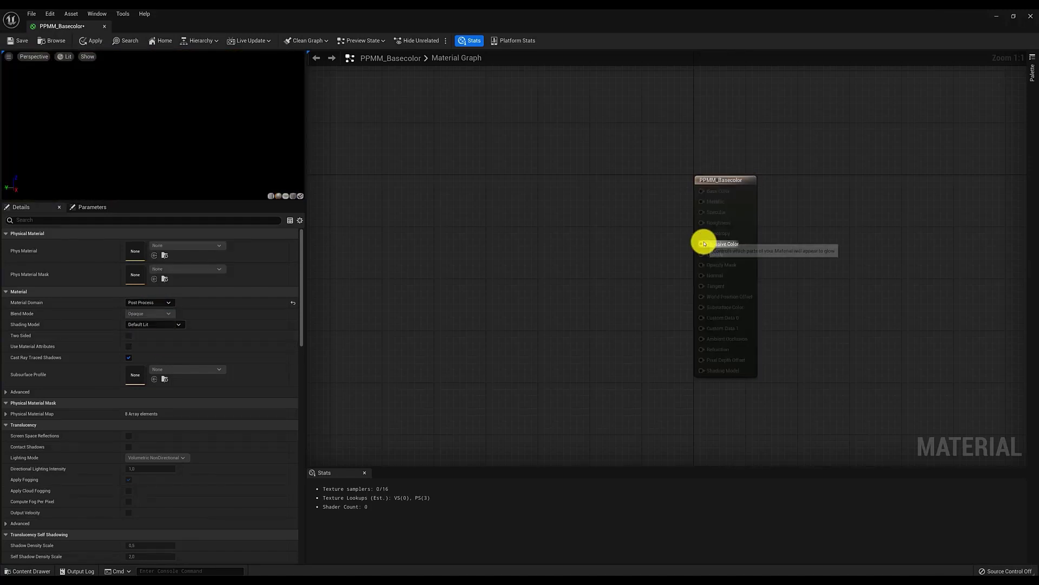
# Feed a SceneTexture node reading GBuffer BaseColor into Emissive Color, then expand the Blendable Location setting
pyautogui.moveTo(702, 244); pyautogui.dragTo(406, 266)
pyautogui.write('scene')
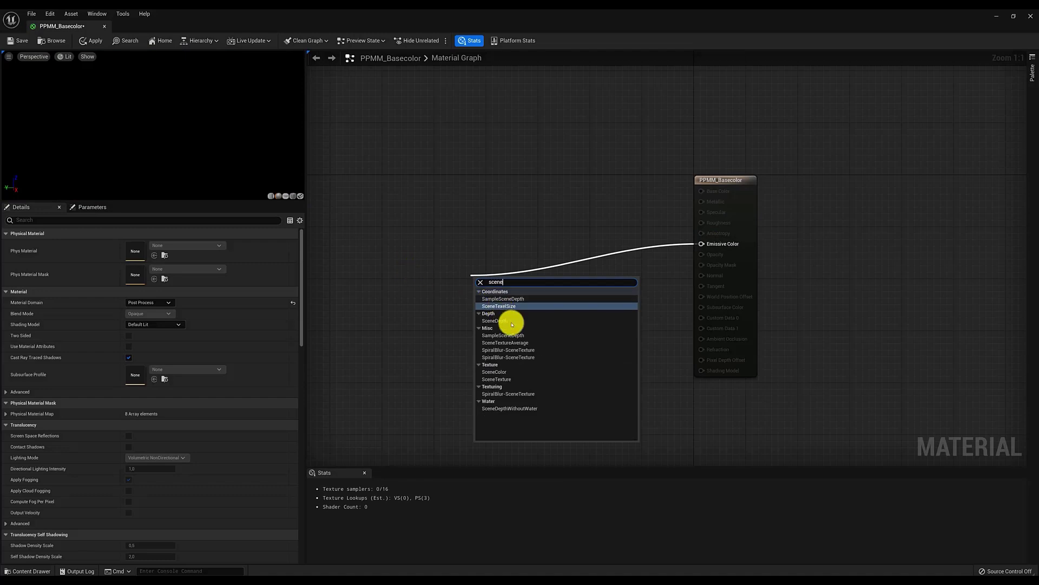
pyautogui.click(528, 382)
pyautogui.click(145, 244)
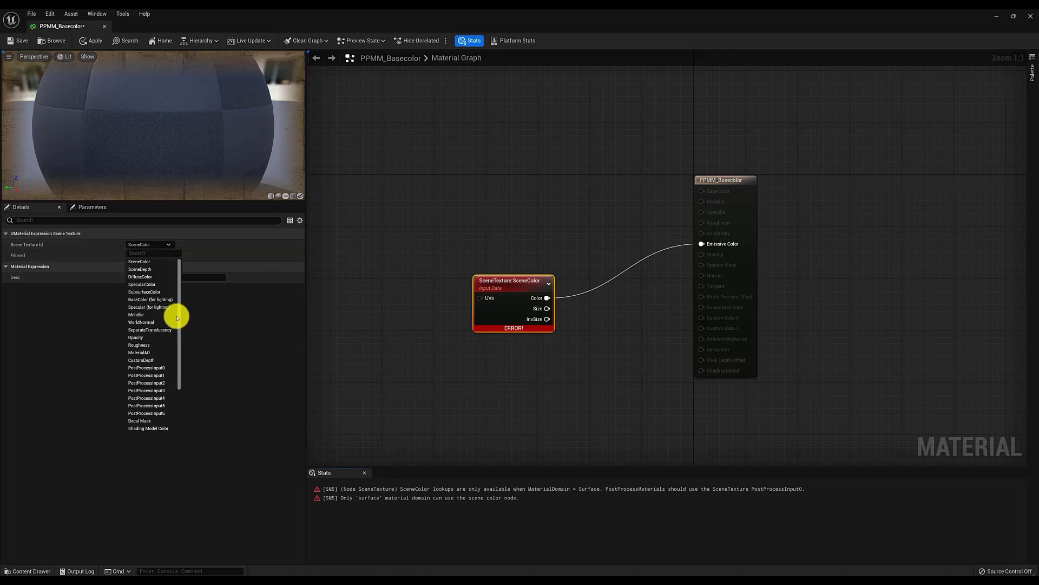
pyautogui.scroll(-3, 177, 318)
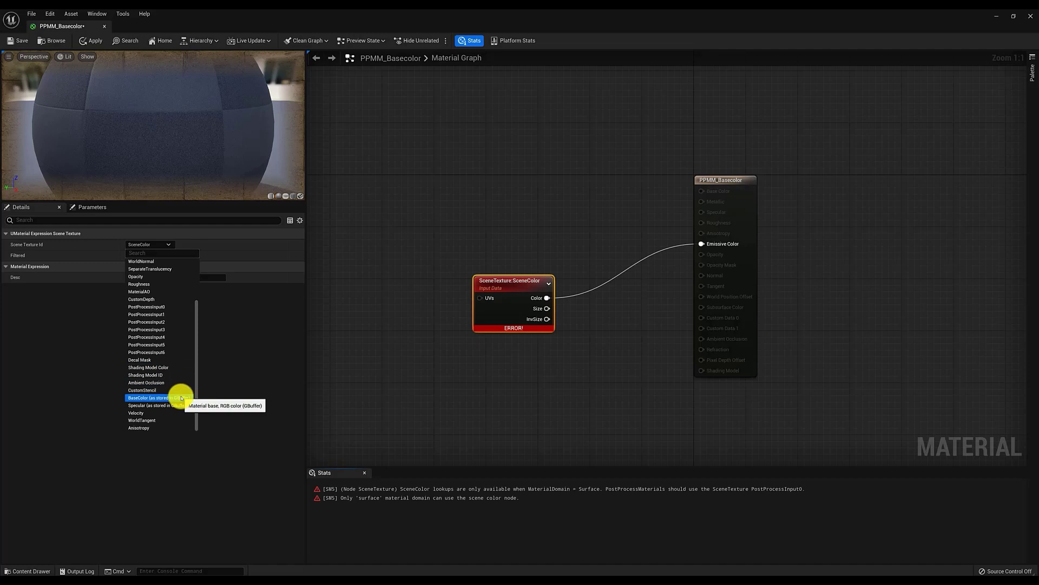
pyautogui.click(180, 398)
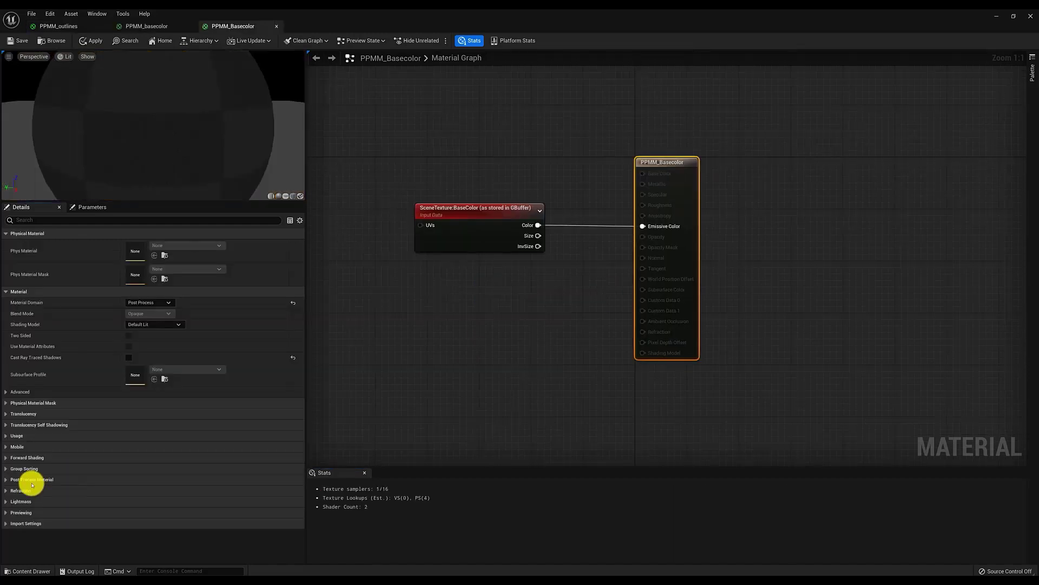
pyautogui.click(11, 479)
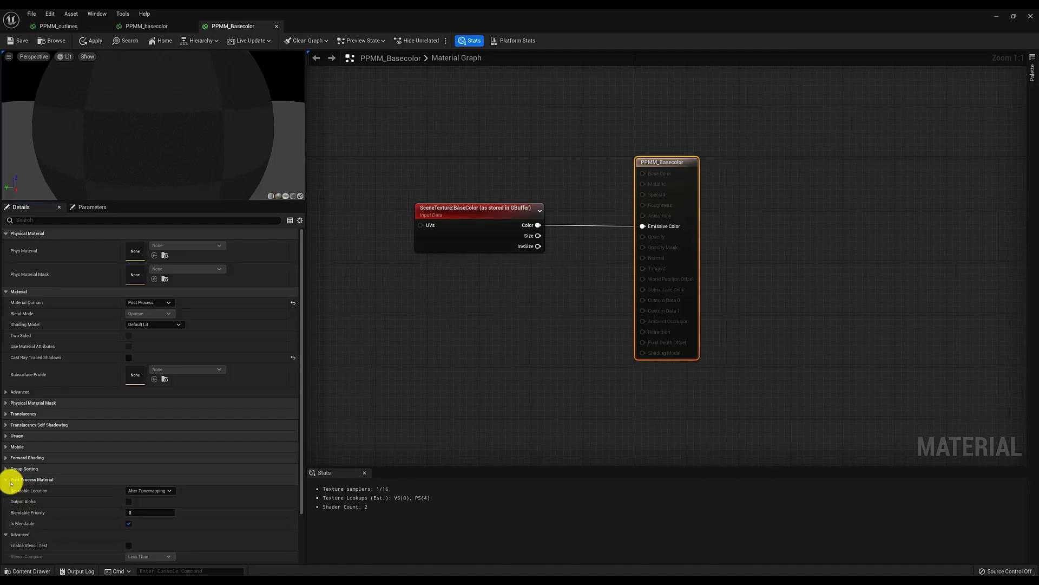
pyautogui.click(169, 491)
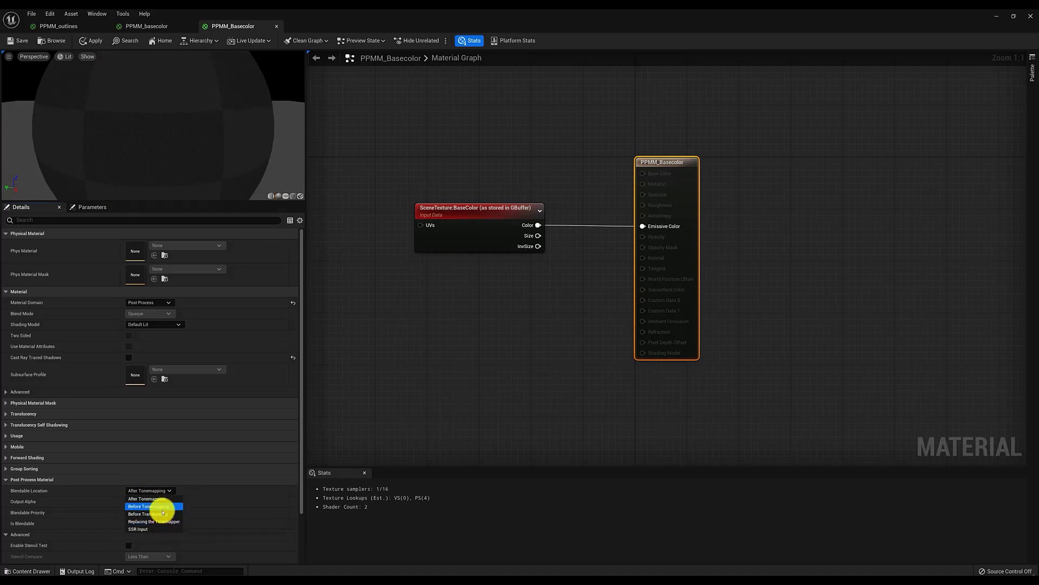
# Set blending to Before Tonemapping and add an Asset Reference slot to the volume's Post Process Materials
pyautogui.click(162, 508)
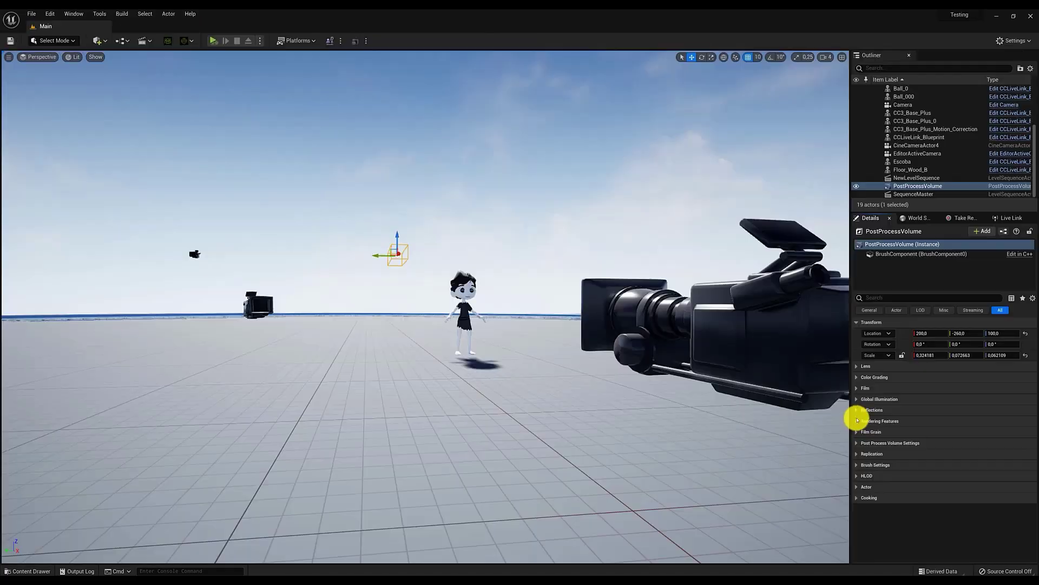
pyautogui.click(856, 421)
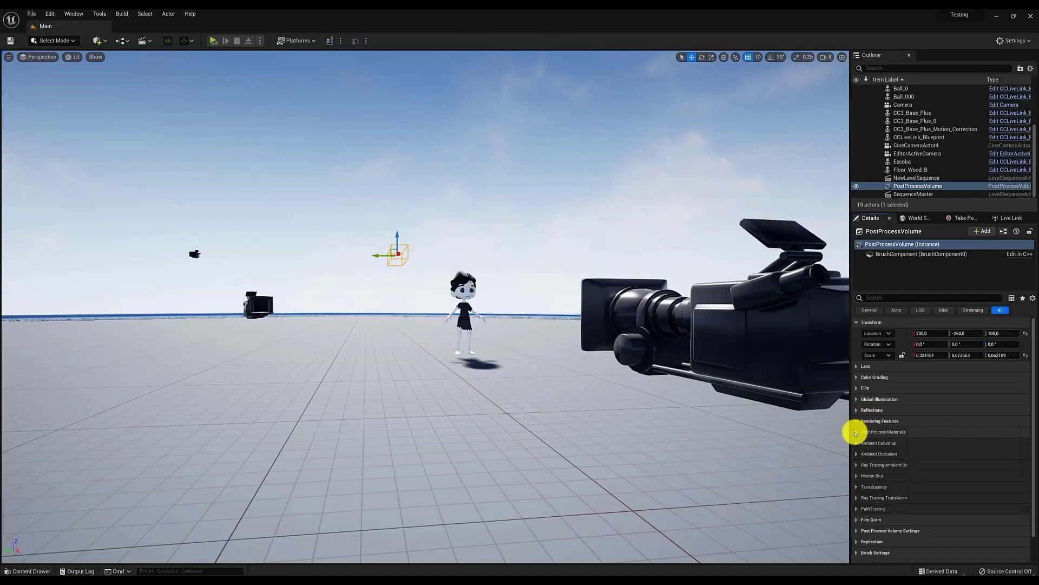
pyautogui.click(856, 432)
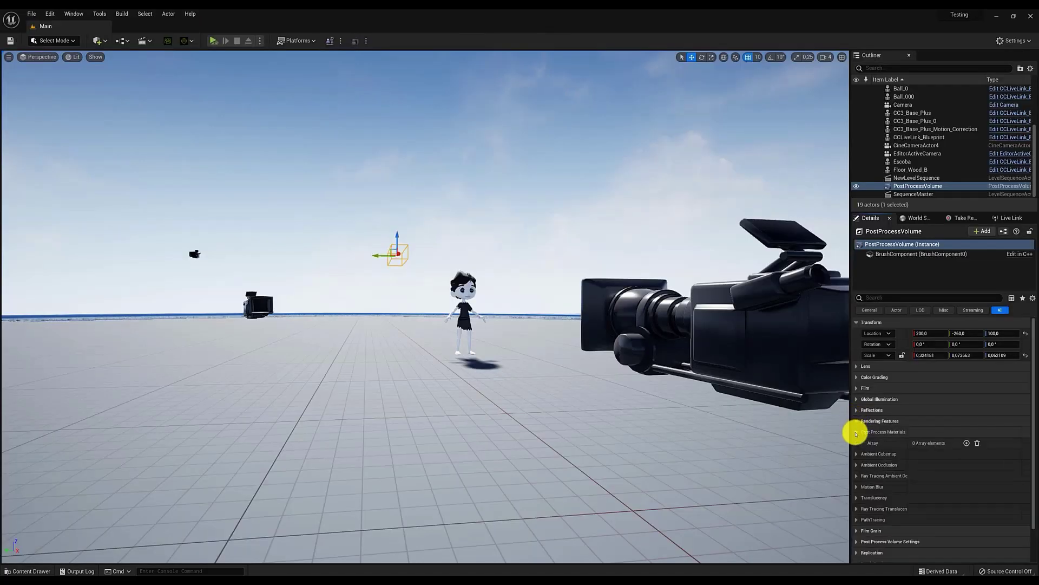
pyautogui.click(967, 444)
pyautogui.click(930, 454)
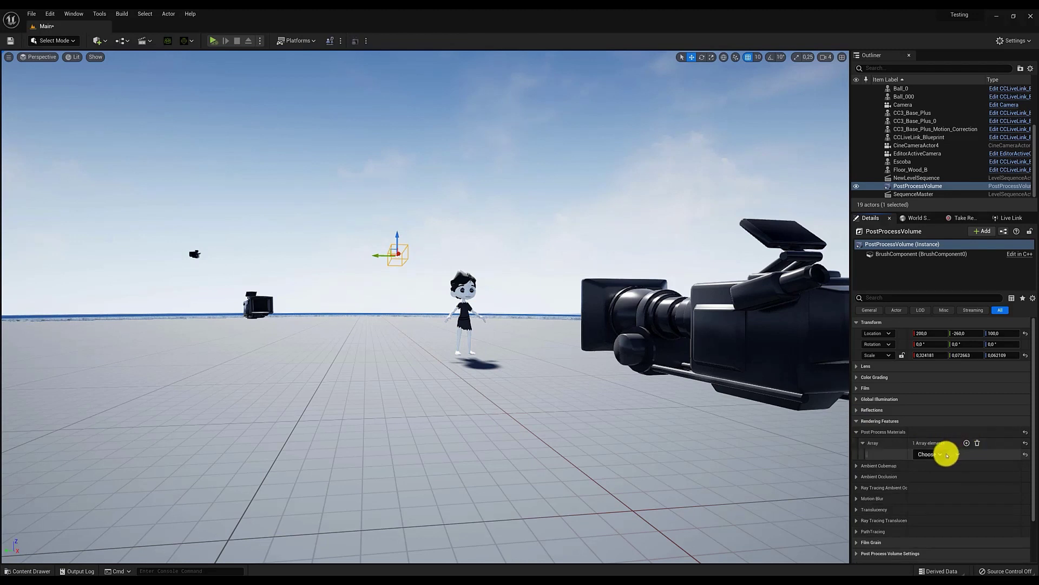
pyautogui.click(944, 468)
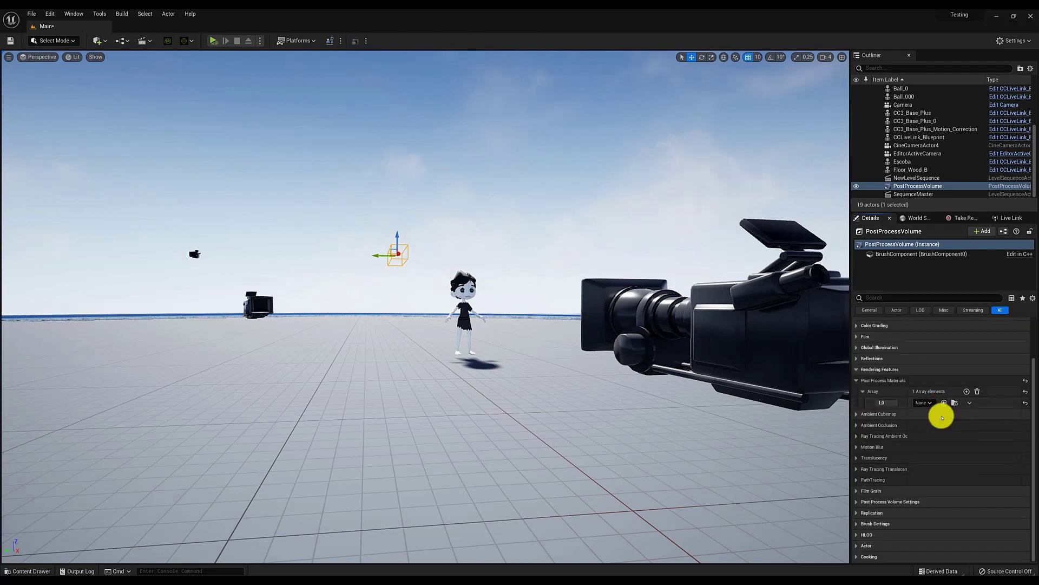
# Drag PPMM_Basecolor from the Content Drawer into the volume's new material slot
pyautogui.hotkey('ctrl', 'space')
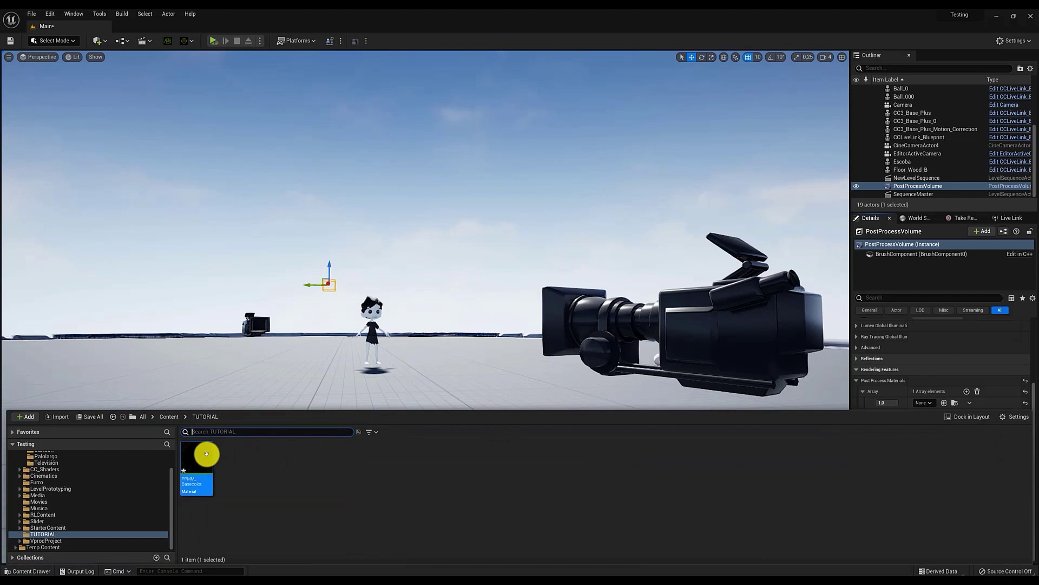
pyautogui.moveTo(204, 454); pyautogui.dragTo(919, 402)
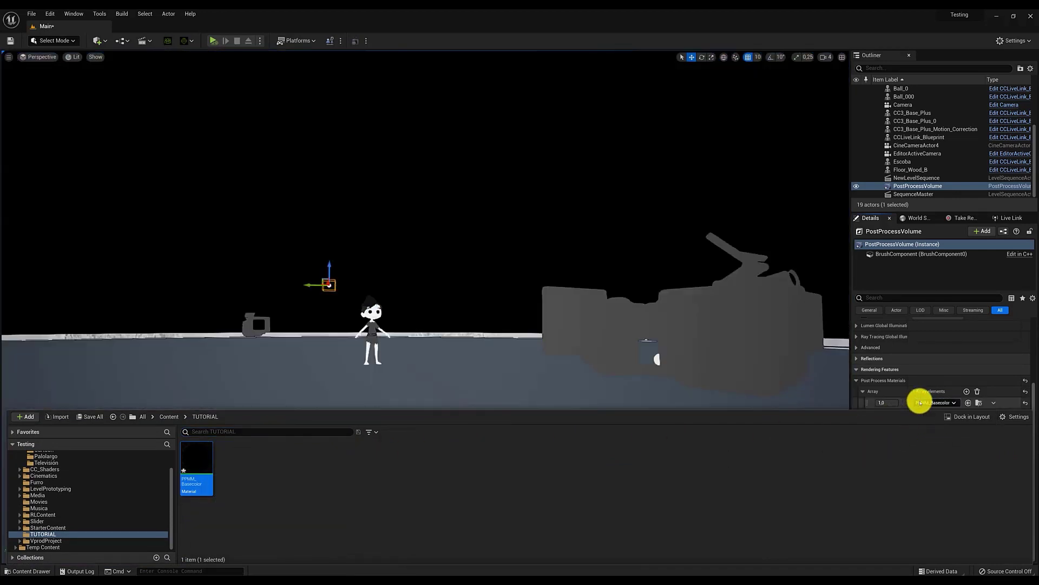
pyautogui.click(490, 281)
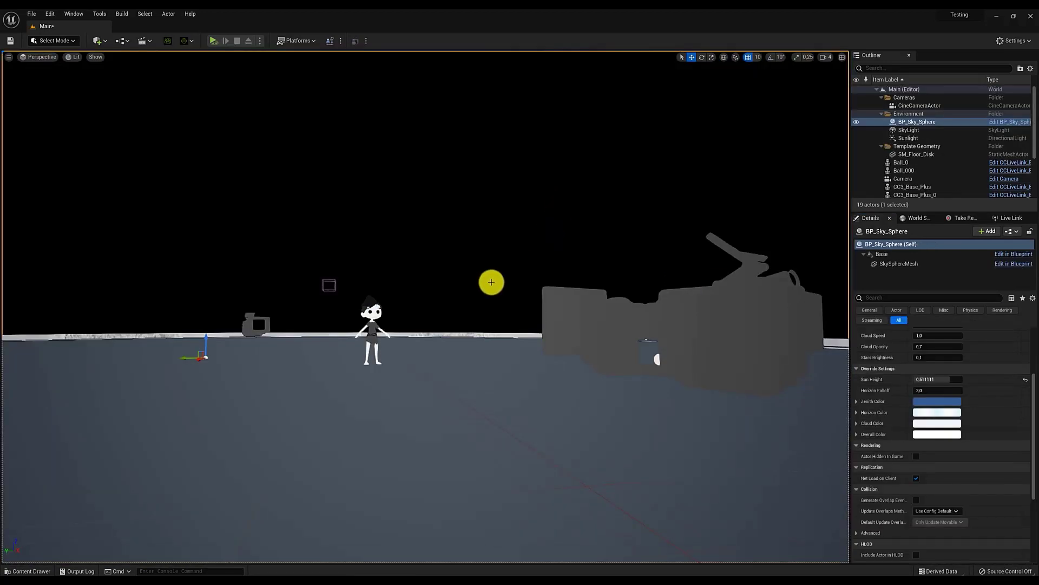
# Scroll the Stylize Renders with Post Process Materials course page down to the final lesson's video
pyautogui.scroll(6, 389, 336)
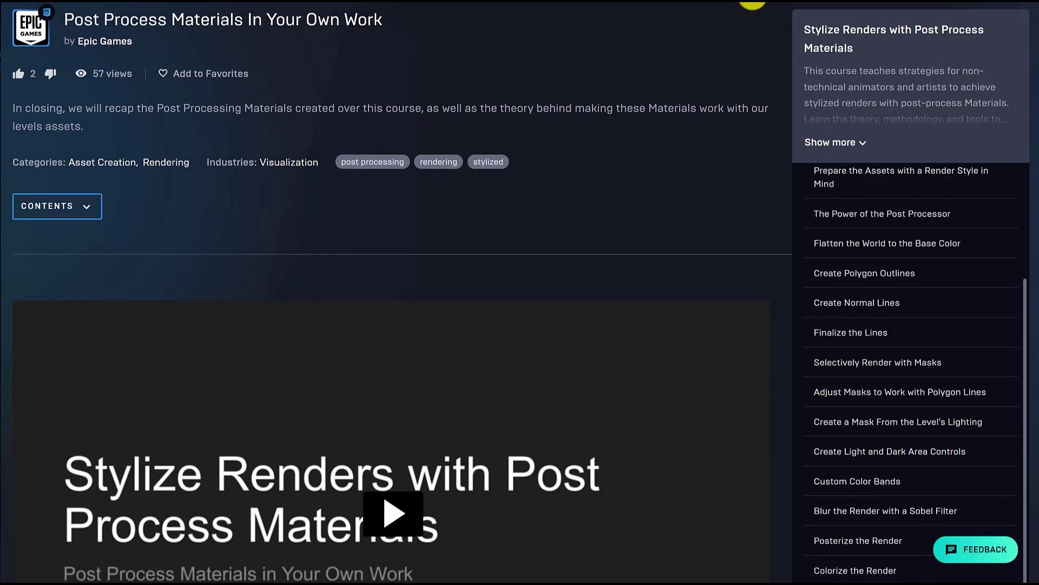
pyautogui.scroll(-1, 752, 2)
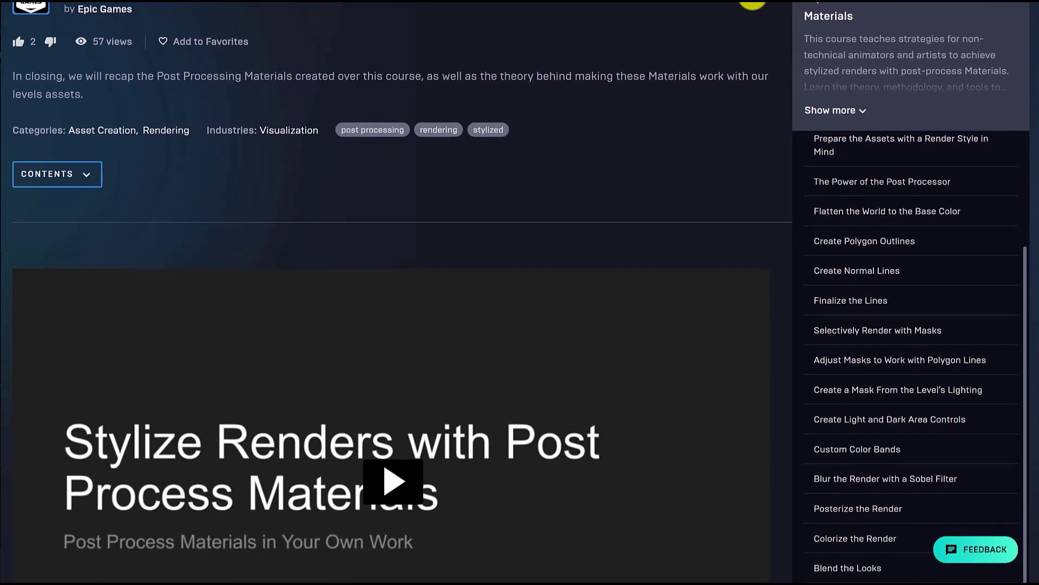
pyautogui.scroll(-1, 753, 2)
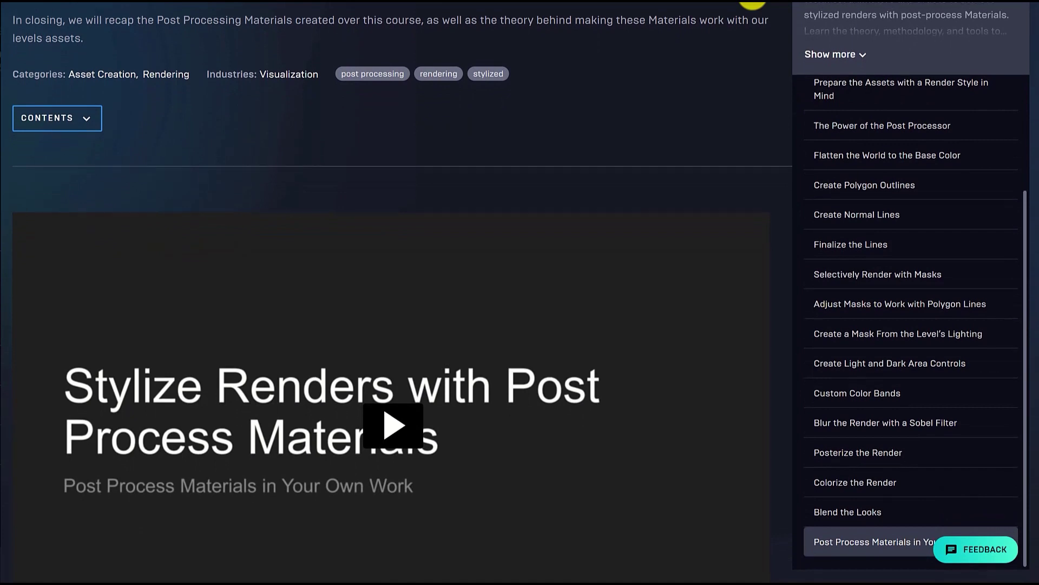
pyautogui.scroll(-1, 752, 1)
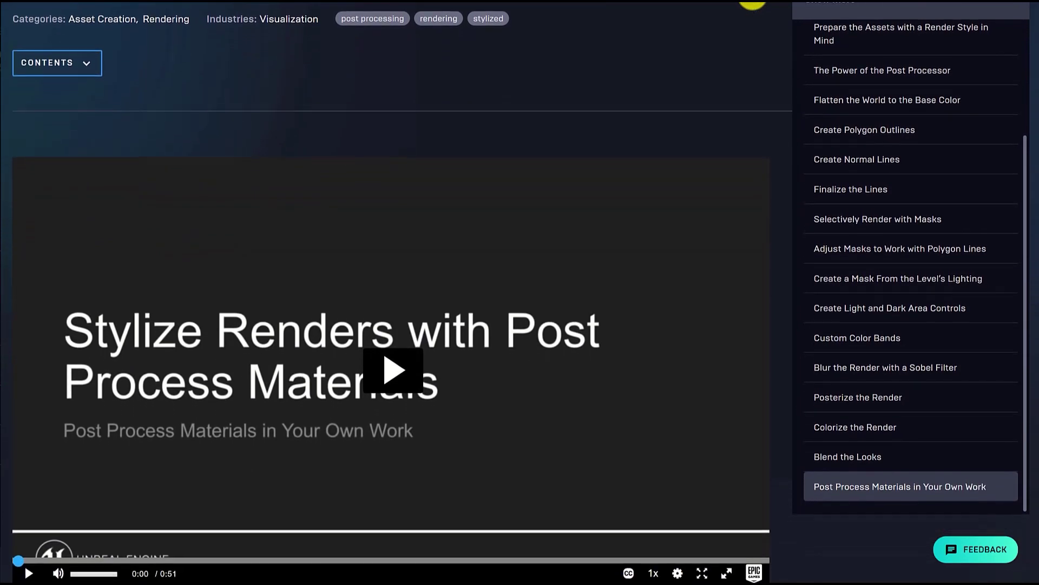
pyautogui.scroll(-1, 752, 2)
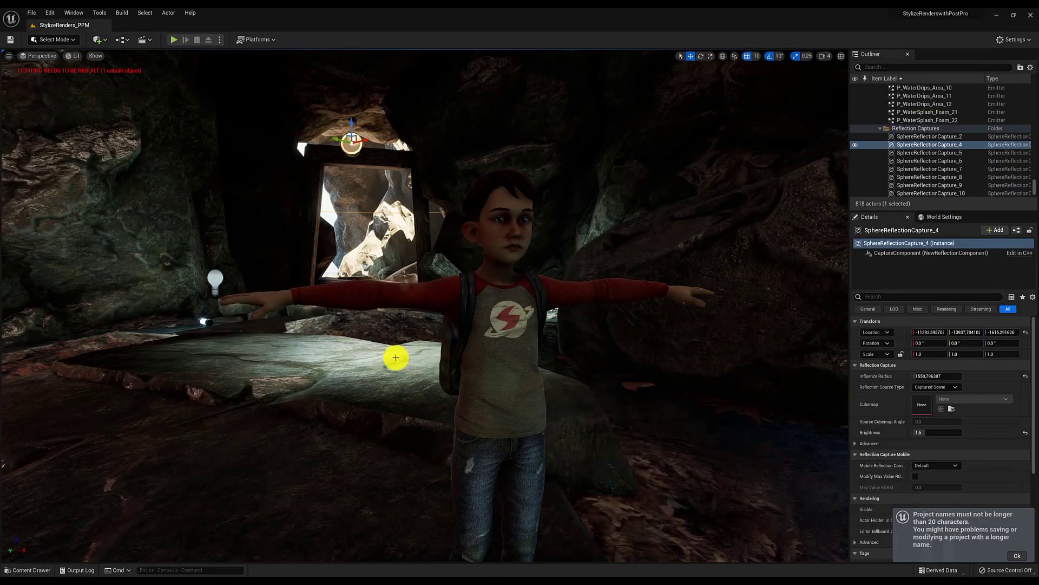
# Open PPMM_Outlines_All_ maximized and frame its Blends Poly and Normal Ink Lines nodes
pyautogui.hotkey('ctrl', 'space')
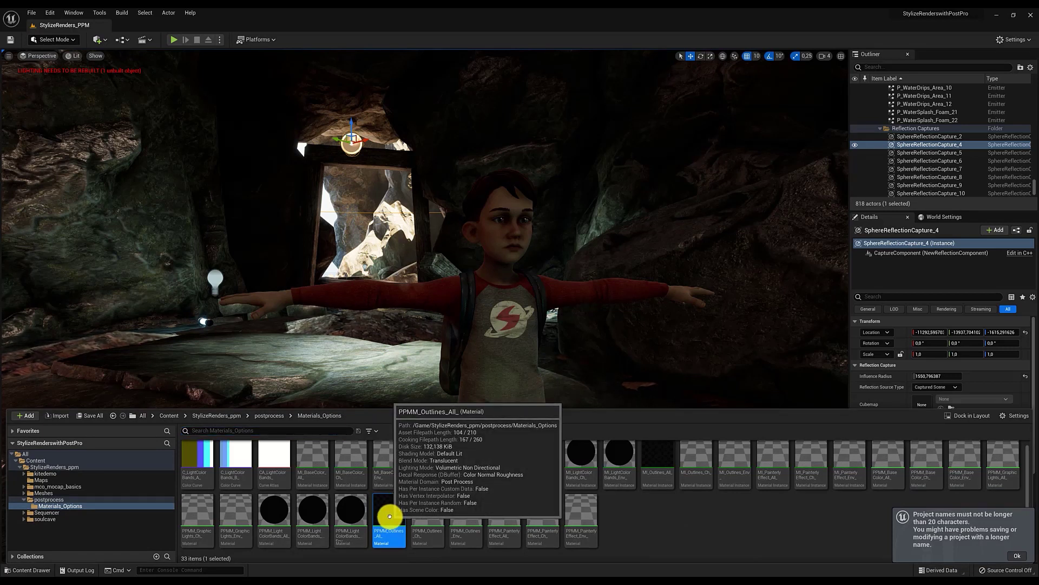
pyautogui.doubleClick(389, 516)
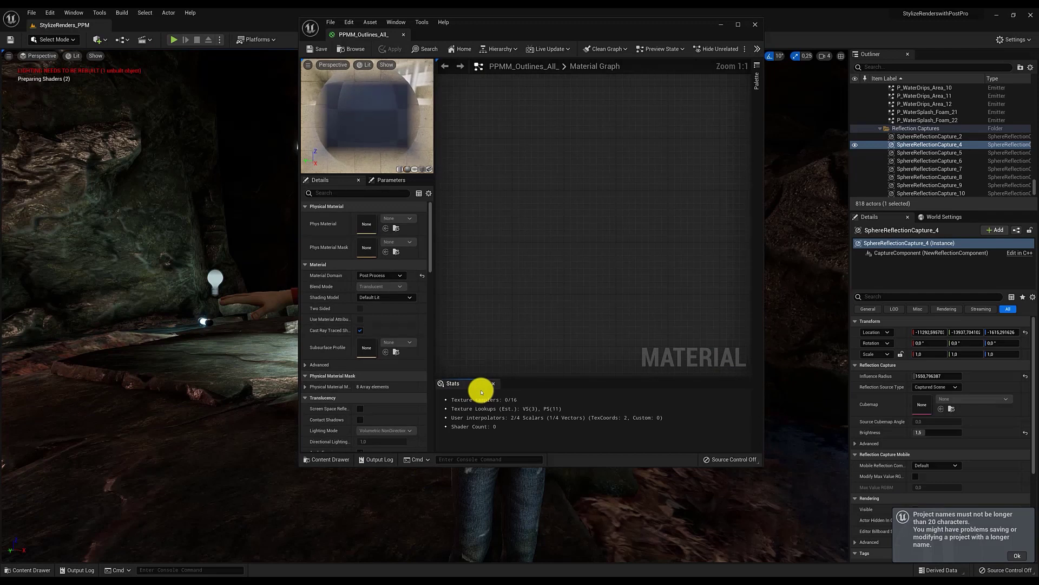
pyautogui.click(738, 25)
pyautogui.moveTo(450, 170); pyautogui.dragTo(708, 162, button='right')
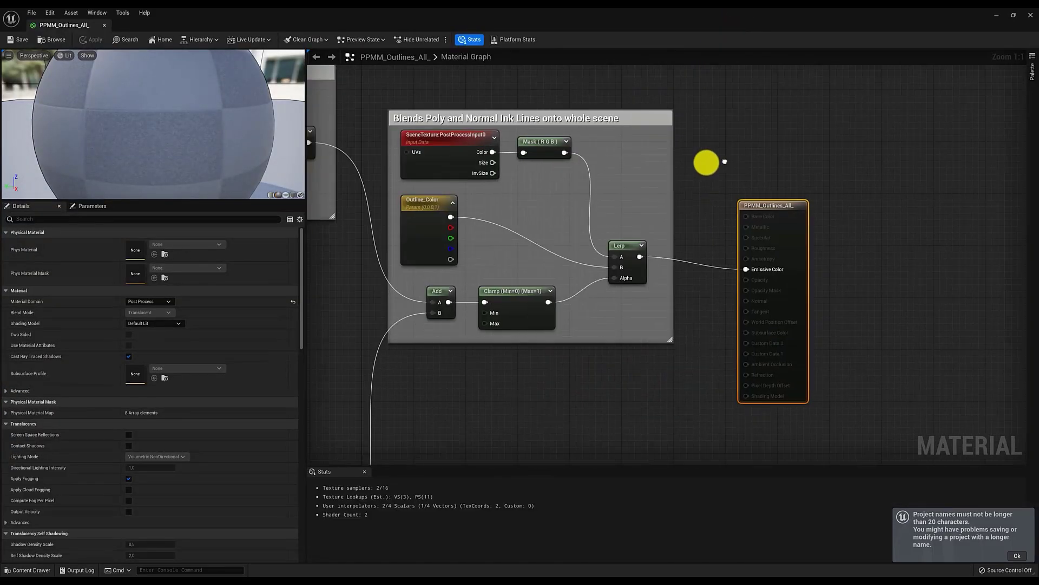
pyautogui.moveTo(307, 357); pyautogui.dragTo(198, 356)
pyautogui.moveTo(271, 338); pyautogui.dragTo(467, 313, button='right')
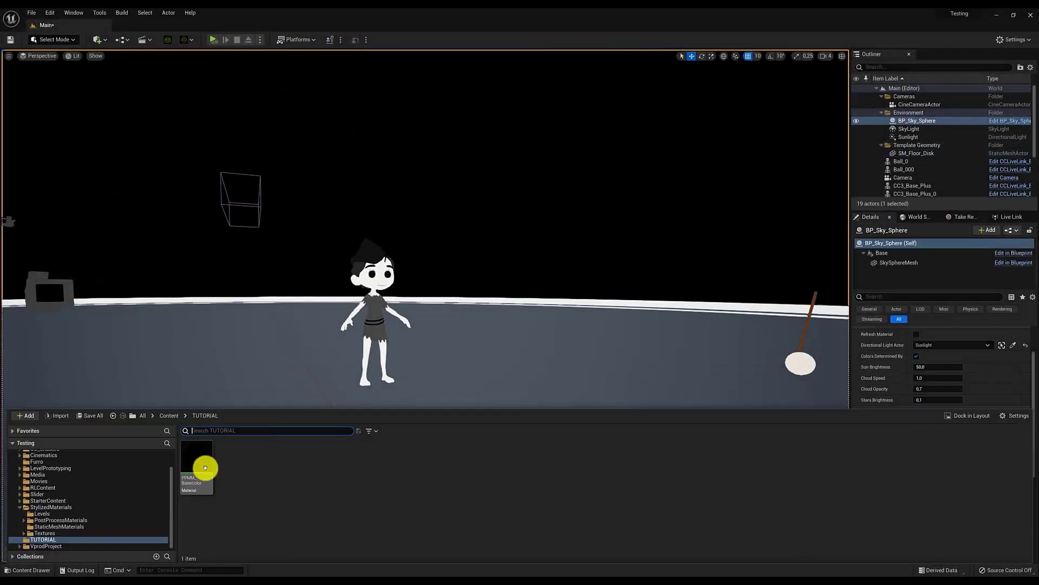
# Duplicate the PPMM_Basecolor material as PPMM_Outline
pyautogui.click(201, 464)
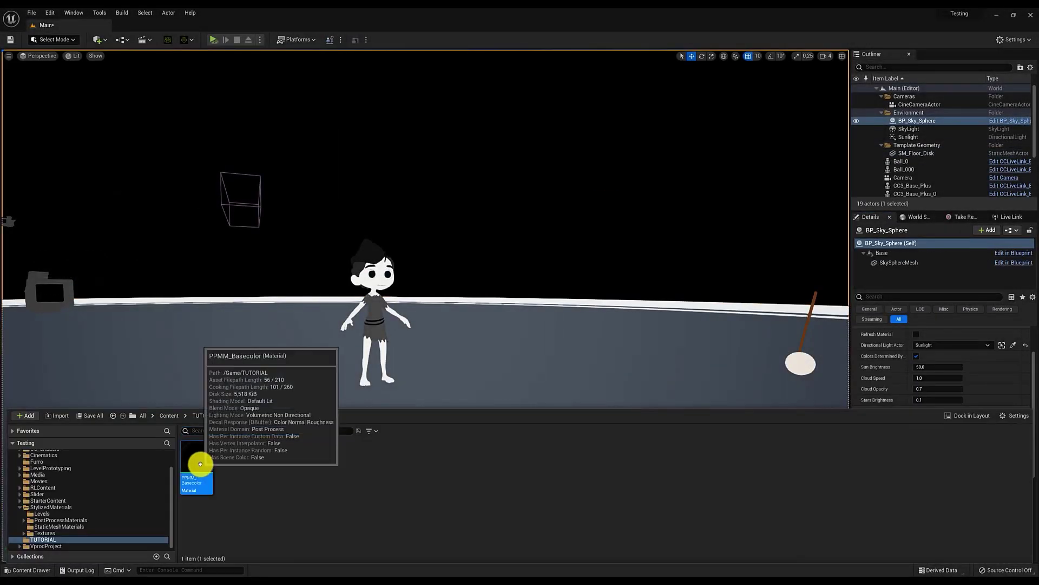
pyautogui.rightClick(200, 464)
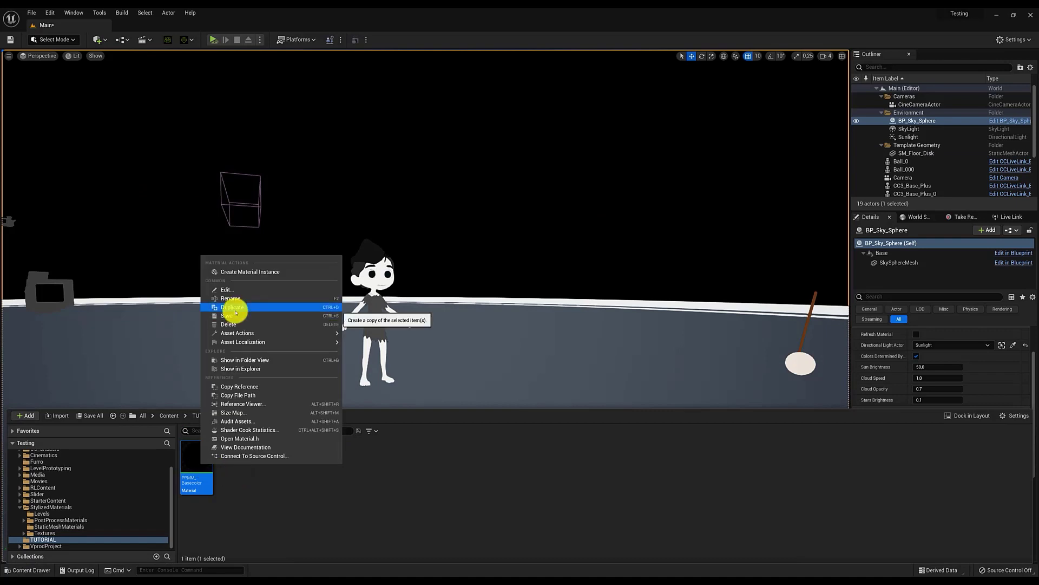
pyautogui.click(231, 307)
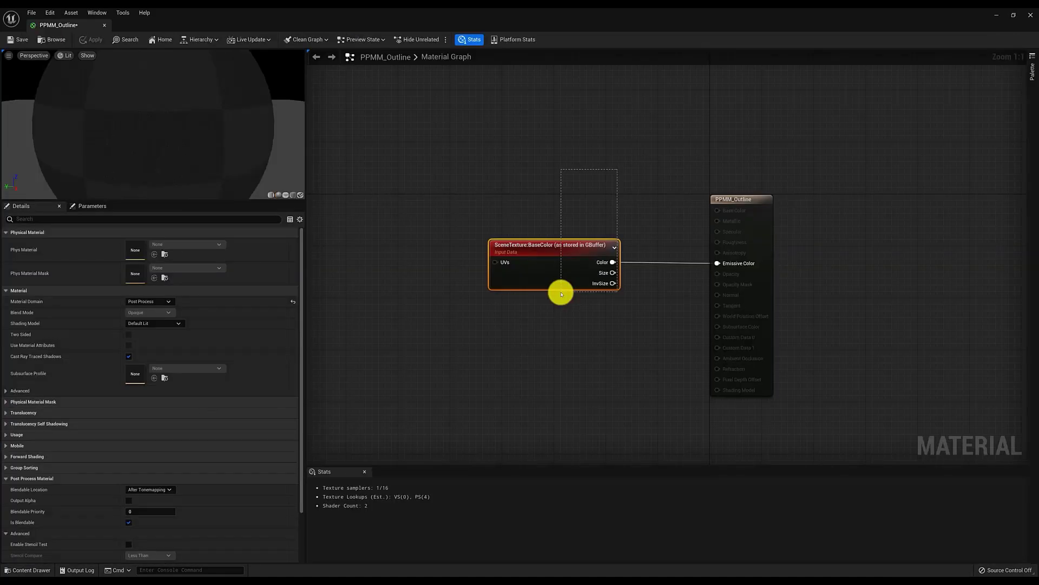
# Replace the SceneTexture node with the pasted ink-outline network and wire its Lerp into Emissive Color
pyautogui.click(569, 286)
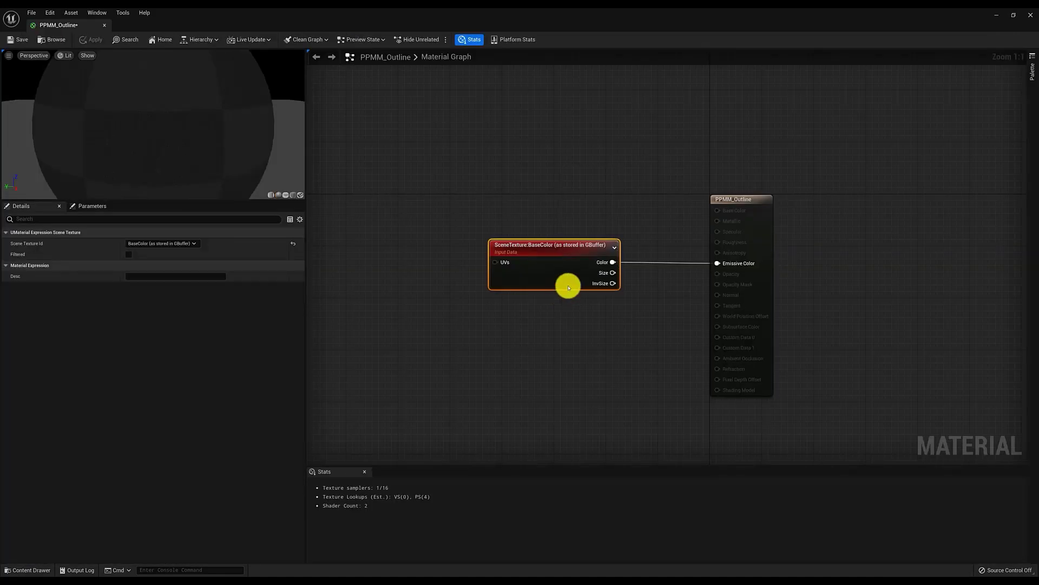
pyautogui.press('Delete')
pyautogui.scroll(-4, 587, 265)
pyautogui.moveTo(544, 270); pyautogui.dragTo(681, 290, button='right')
pyautogui.scroll(1, 681, 290)
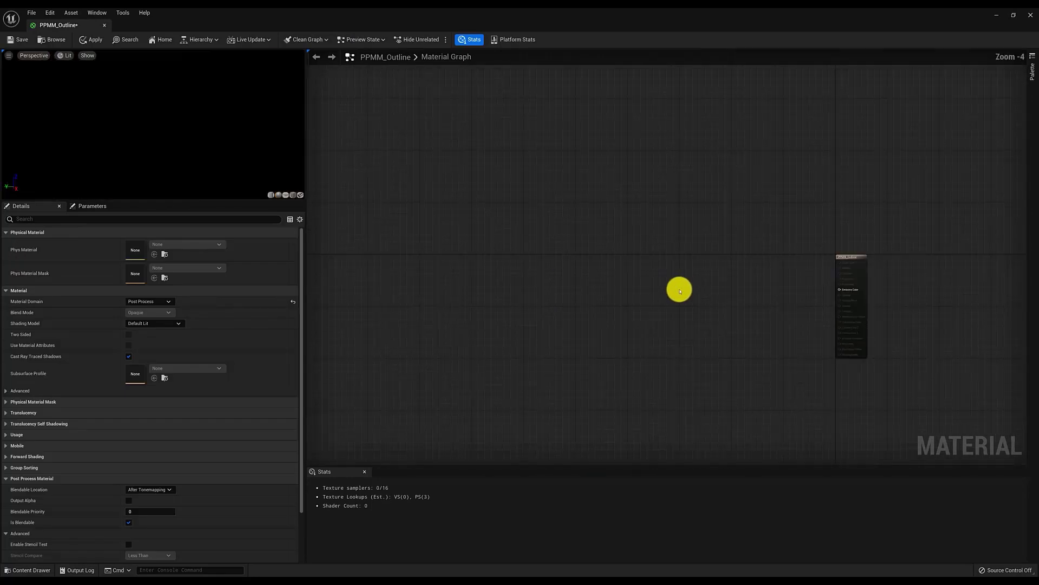
pyautogui.hotkey('ctrl', 'v')
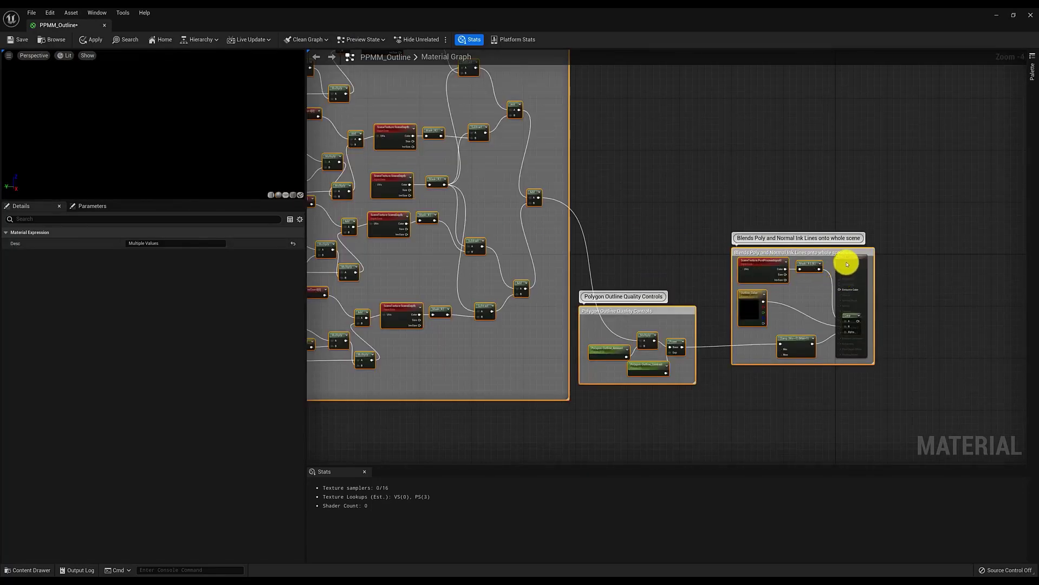
pyautogui.moveTo(861, 262); pyautogui.dragTo(912, 262)
pyautogui.moveTo(867, 320); pyautogui.dragTo(850, 356, button='right')
pyautogui.moveTo(849, 356); pyautogui.dragTo(884, 325)
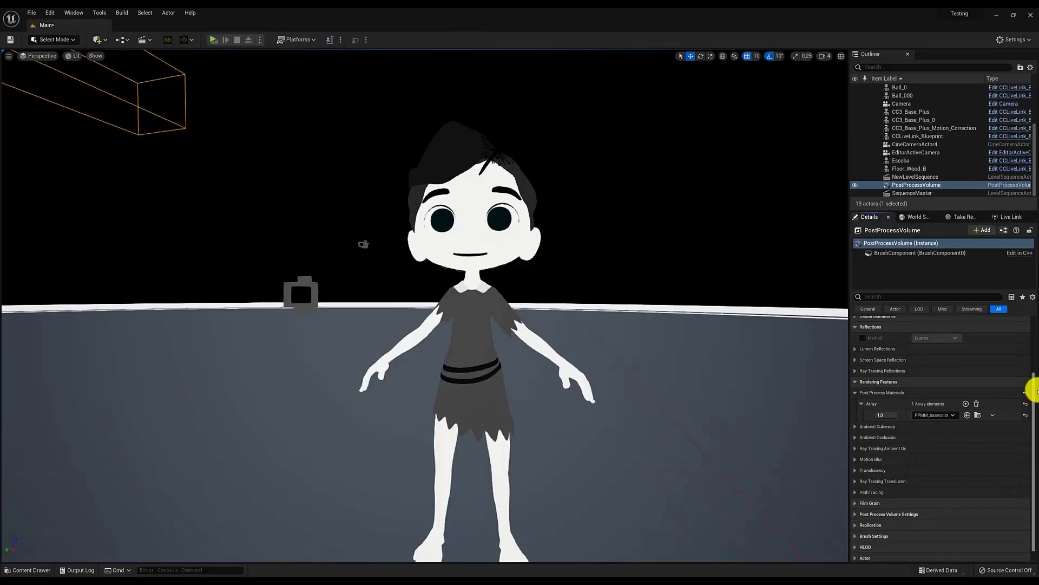
pyautogui.scroll(-1, 1036, 391)
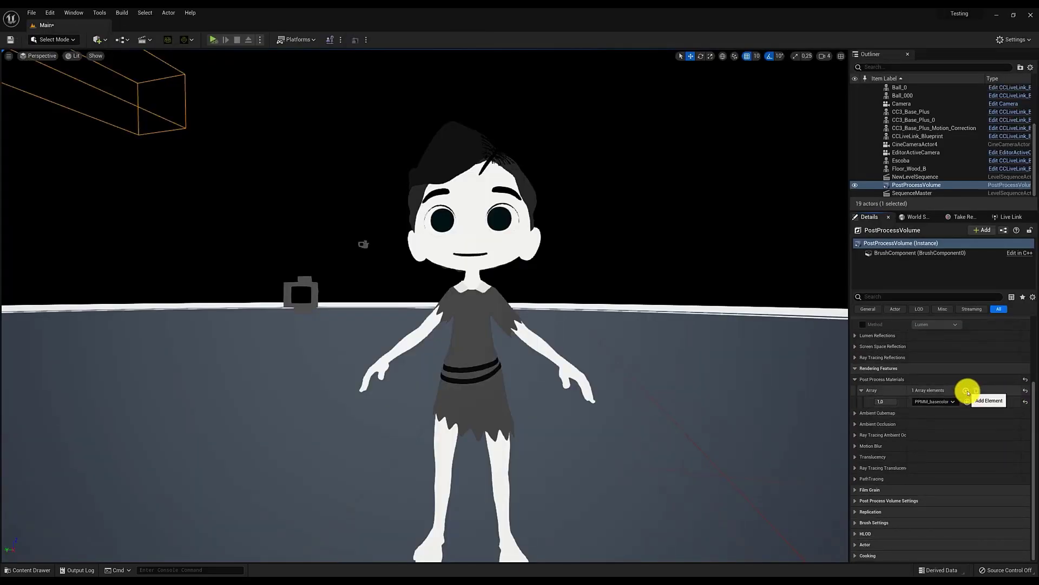
# Add PPMM_basecolor as a second asset-reference slot and switch the first slot to PPMM_Lines
pyautogui.click(966, 390)
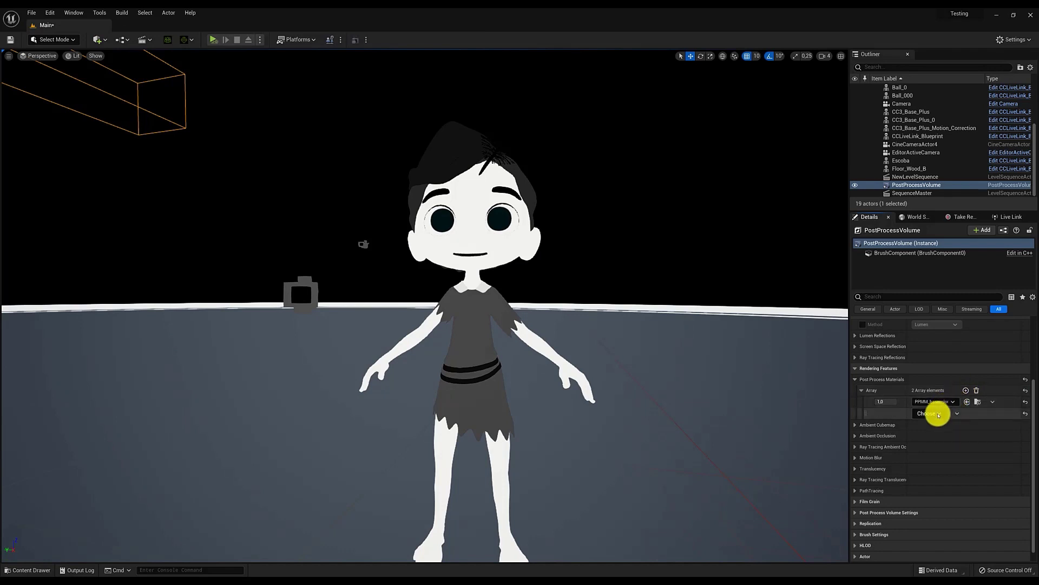
pyautogui.click(936, 426)
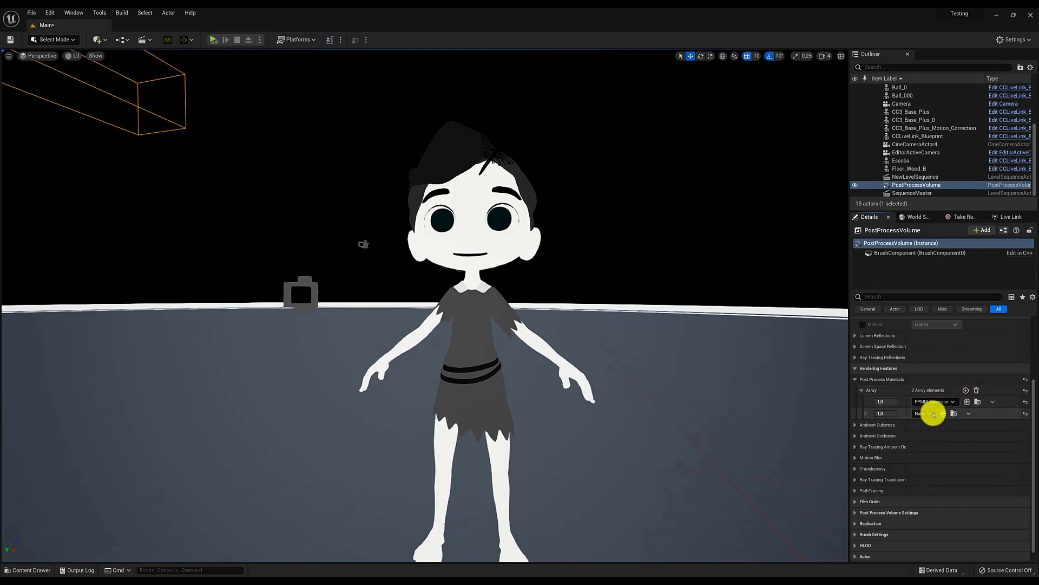
pyautogui.click(929, 413)
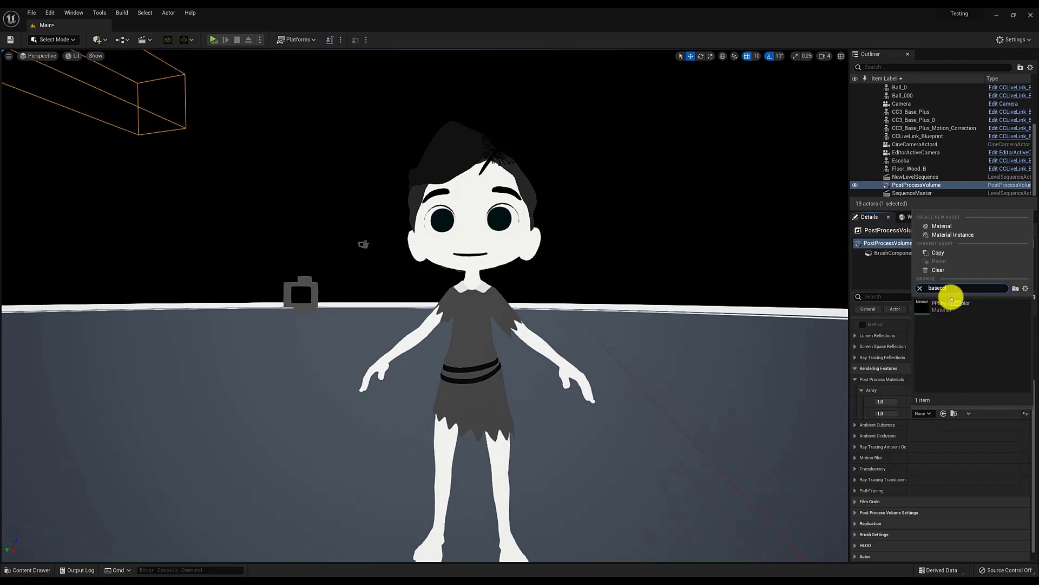
pyautogui.click(948, 301)
pyautogui.click(935, 401)
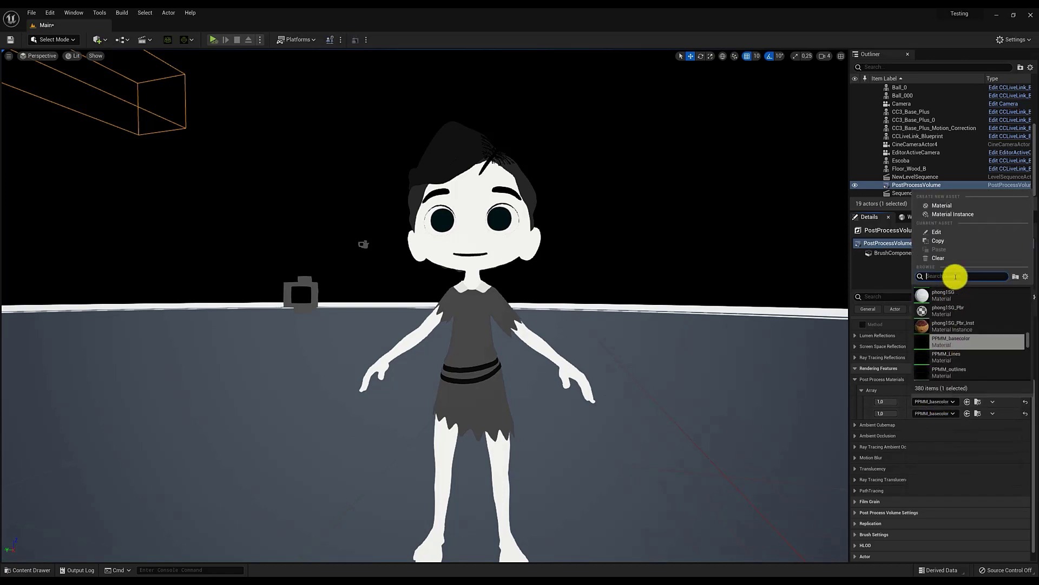
pyautogui.write('lines')
pyautogui.click(969, 303)
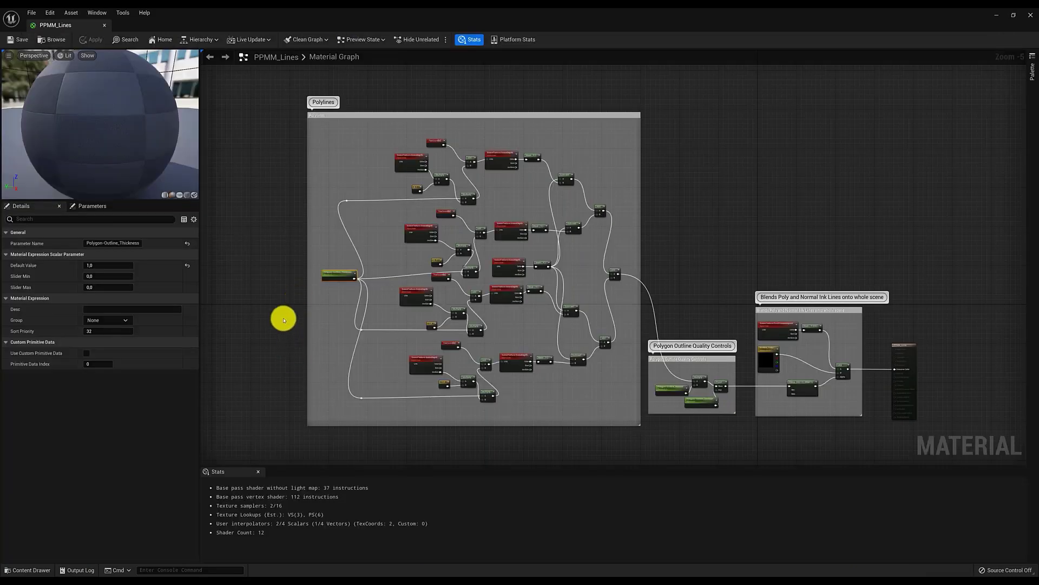
# Set the Polygon-Outline_Thickness parameter's default value to 4
pyautogui.scroll(4, 278, 295)
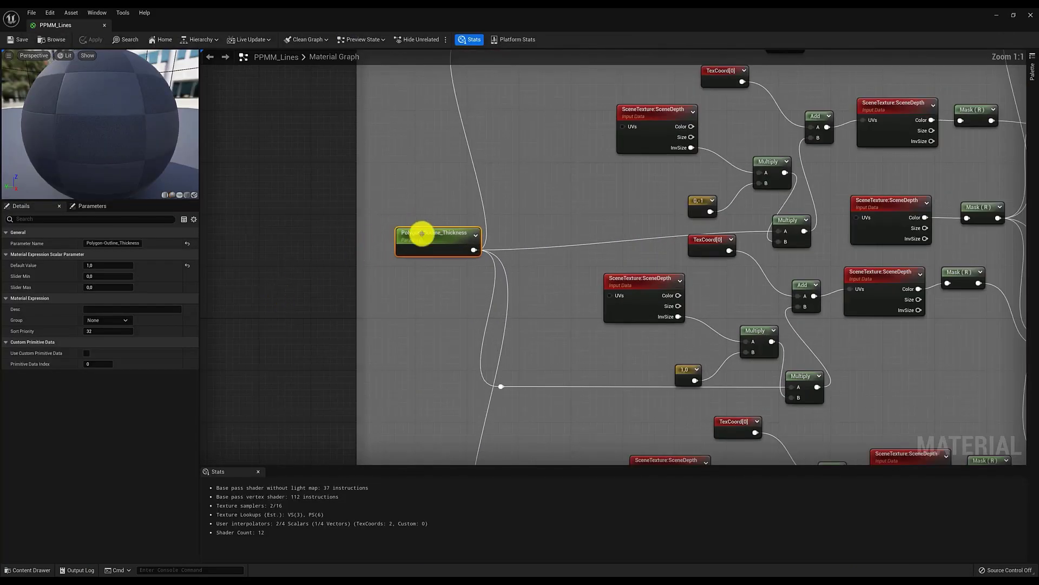
pyautogui.doubleClick(421, 234)
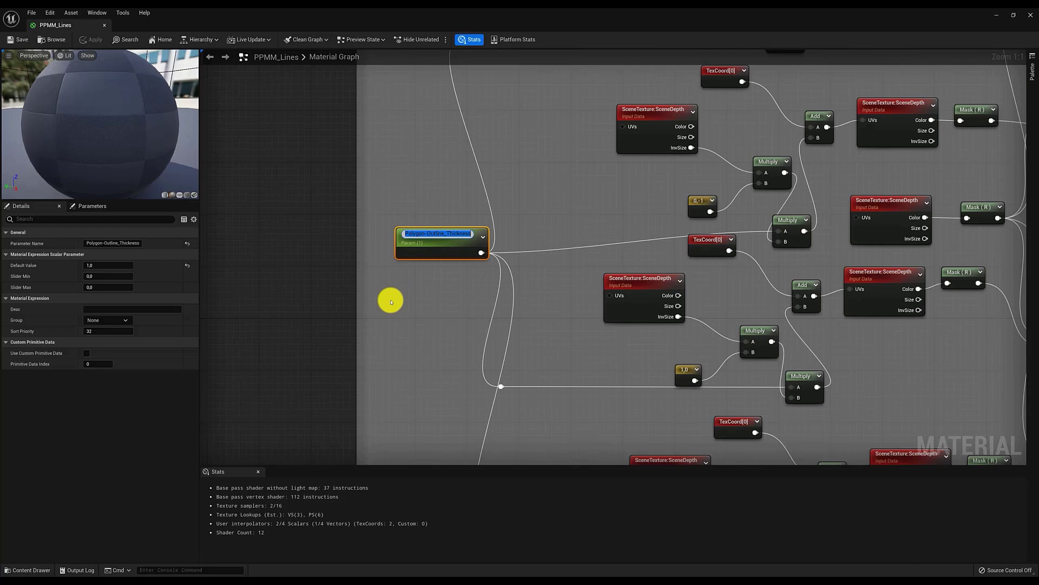
pyautogui.click(391, 294)
pyautogui.click(432, 238)
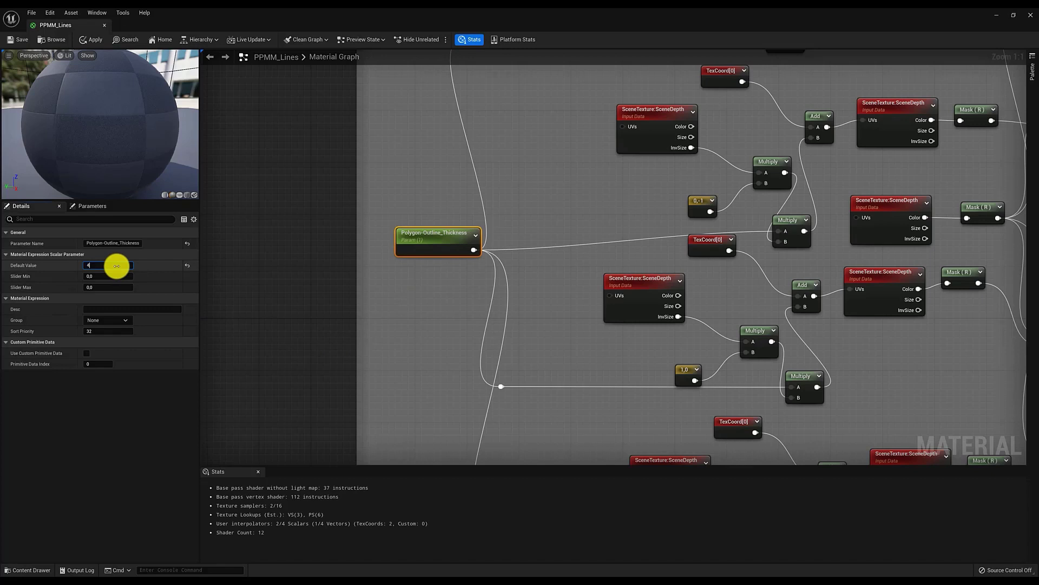
pyautogui.click(117, 266)
pyautogui.write('4')
pyautogui.press('Return')
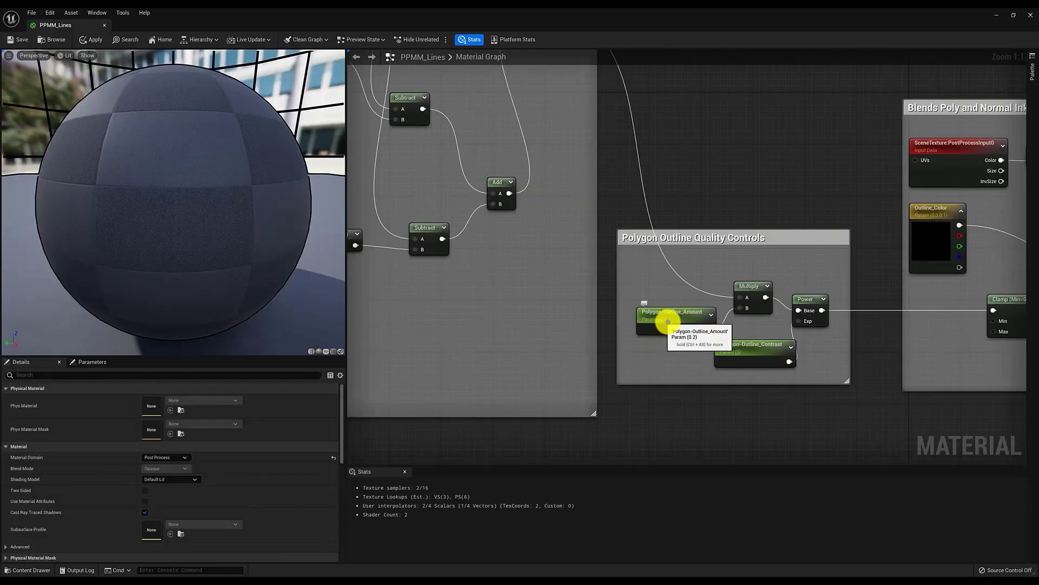
# Set the Polygon-Outline_Amount parameter's default value to 3
pyautogui.click(680, 321)
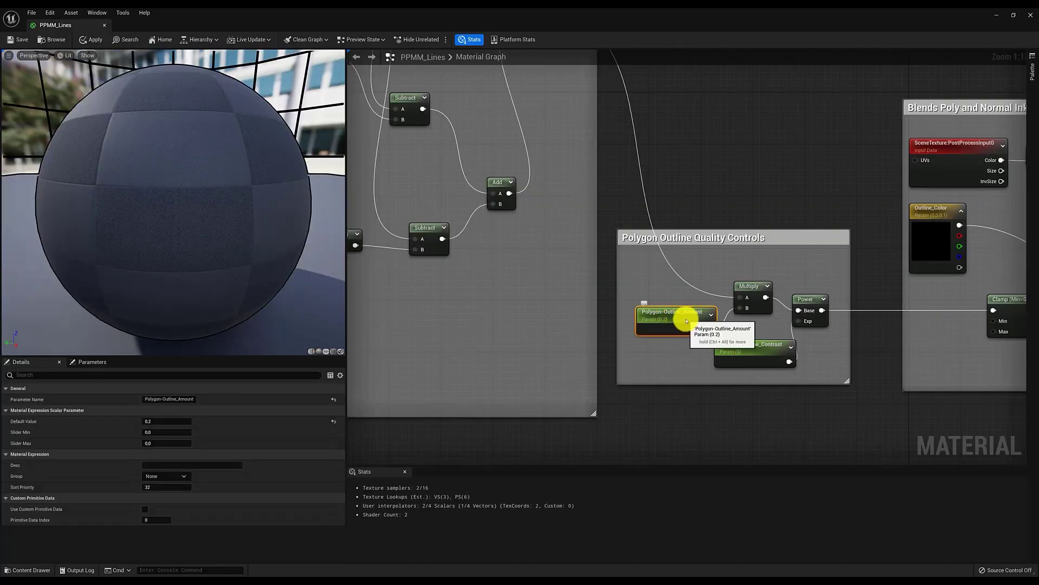
pyautogui.moveTo(687, 321); pyautogui.dragTo(680, 309)
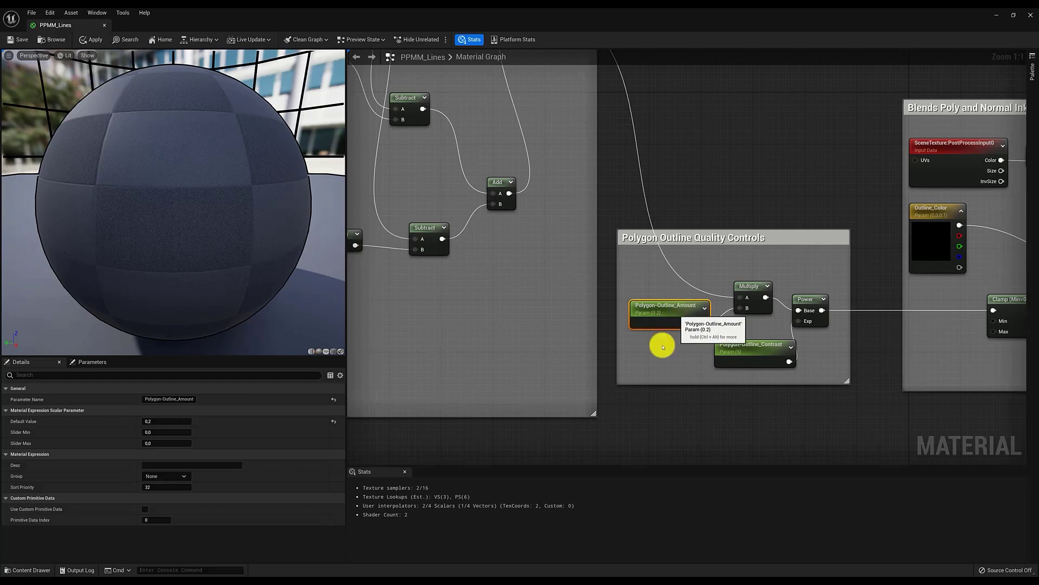
pyautogui.click(164, 420)
pyautogui.write('3')
pyautogui.press('Return')
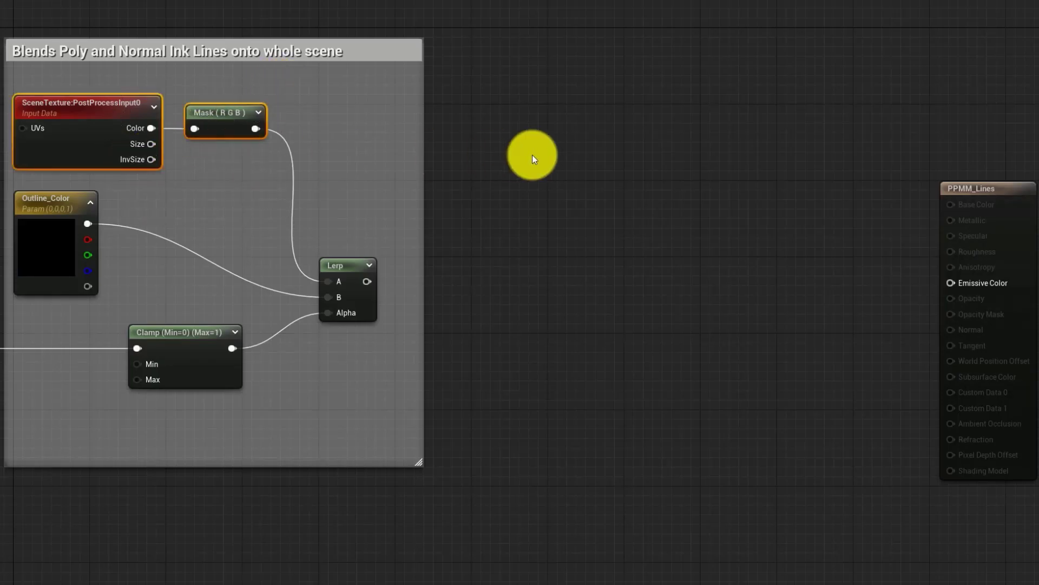
# Paste two copies of the SceneTexture and Mask pair: one right of the comment box, one lower
pyautogui.hotkey('ctrl', 'v')
pyautogui.moveTo(509, 162); pyautogui.dragTo(563, 120)
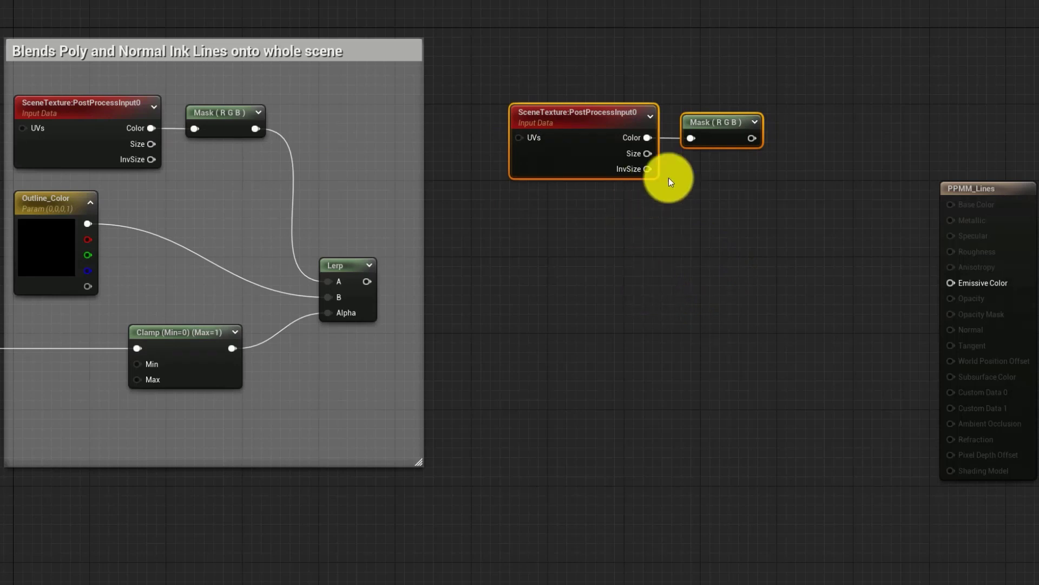
pyautogui.hotkey('ctrl', 'v')
pyautogui.moveTo(644, 272); pyautogui.dragTo(577, 400)
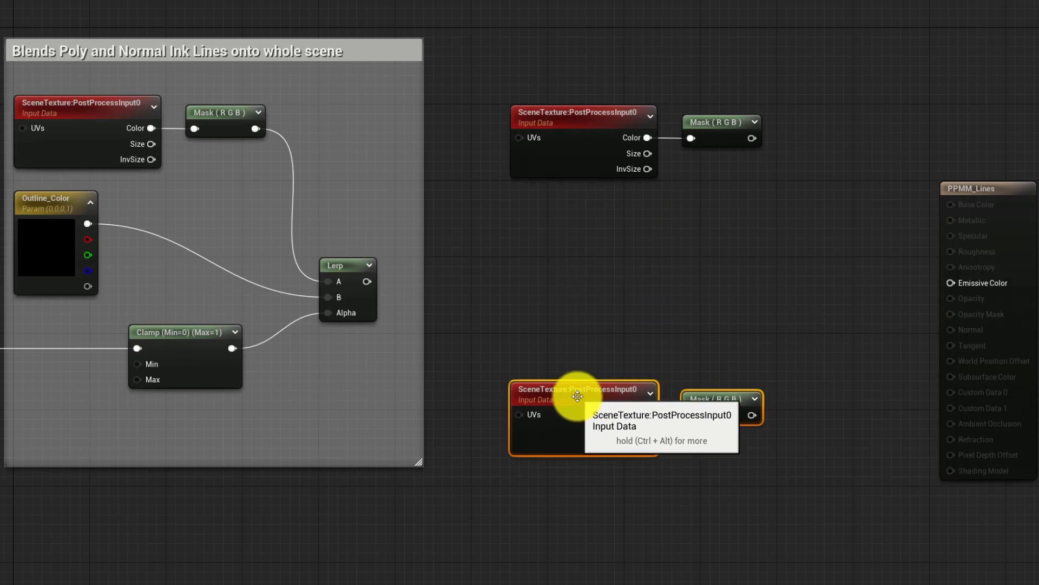
# Duplicate the Lerp node toward the result node and tidy the Outline_Color node's position
pyautogui.moveTo(336, 263); pyautogui.dragTo(346, 242)
pyautogui.hotkey('ctrl', 'w')
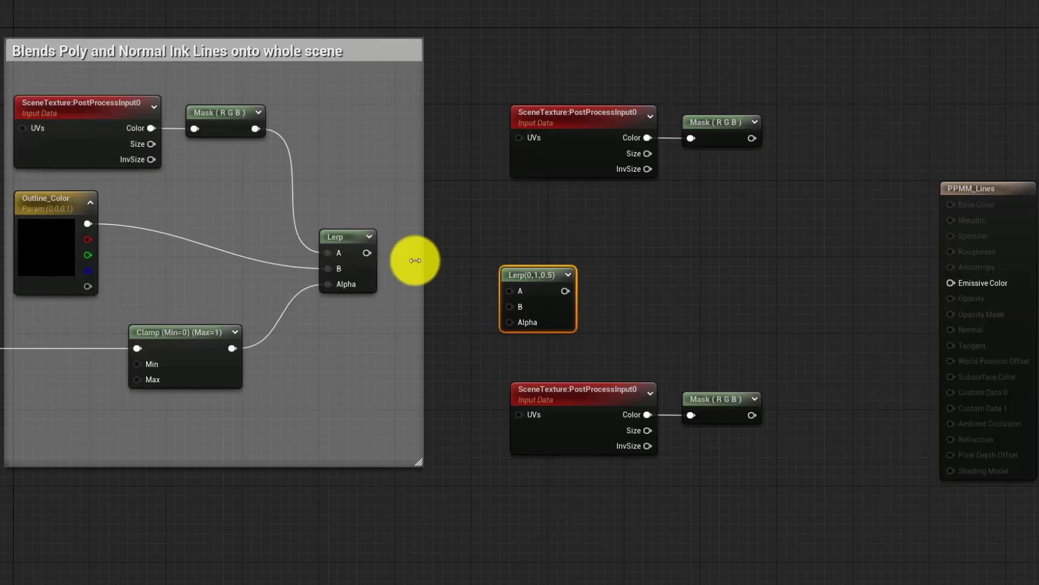
pyautogui.moveTo(569, 269); pyautogui.dragTo(851, 238)
pyautogui.moveTo(63, 220); pyautogui.dragTo(63, 268)
pyautogui.click(693, 325)
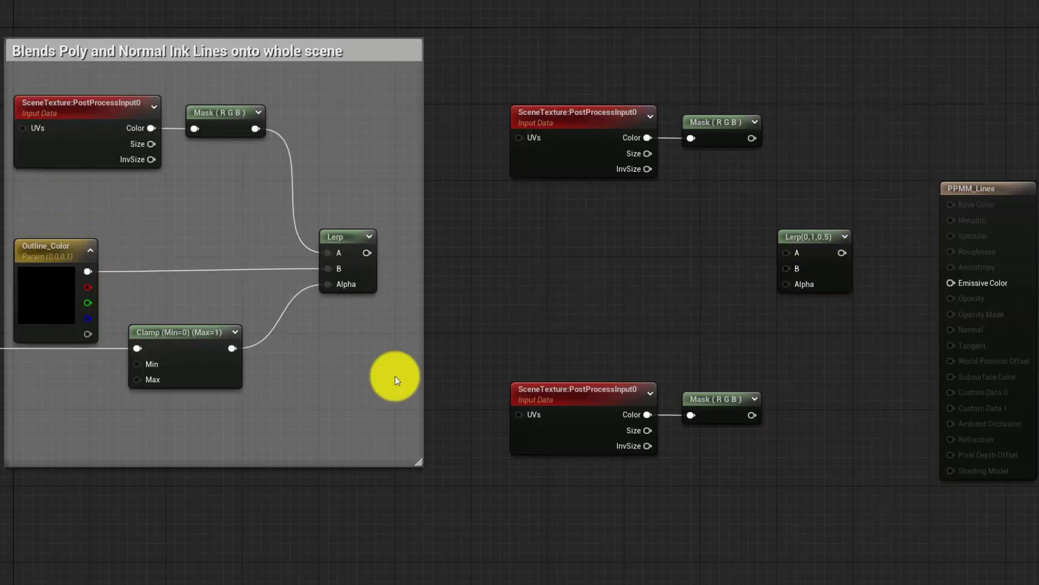
pyautogui.moveTo(293, 52); pyautogui.dragTo(297, 89)
pyautogui.hotkey('ctrl', 'z')
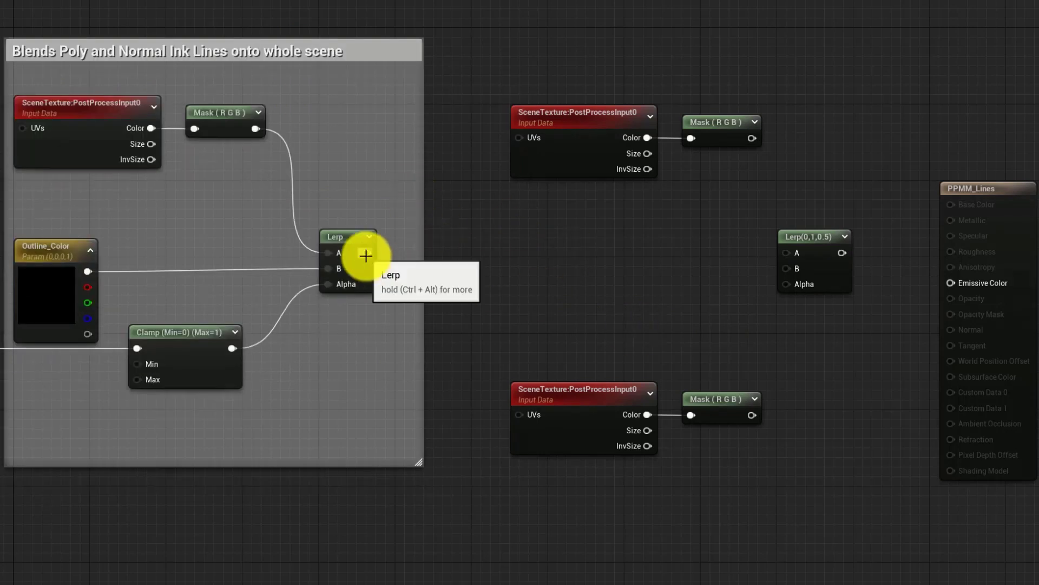
# Wire the scene-colour Mask into the new Lerp's A, the ink Lerp into B, and the output into Emissive Color
pyautogui.moveTo(367, 253); pyautogui.dragTo(788, 271)
pyautogui.moveTo(751, 138); pyautogui.dragTo(797, 253)
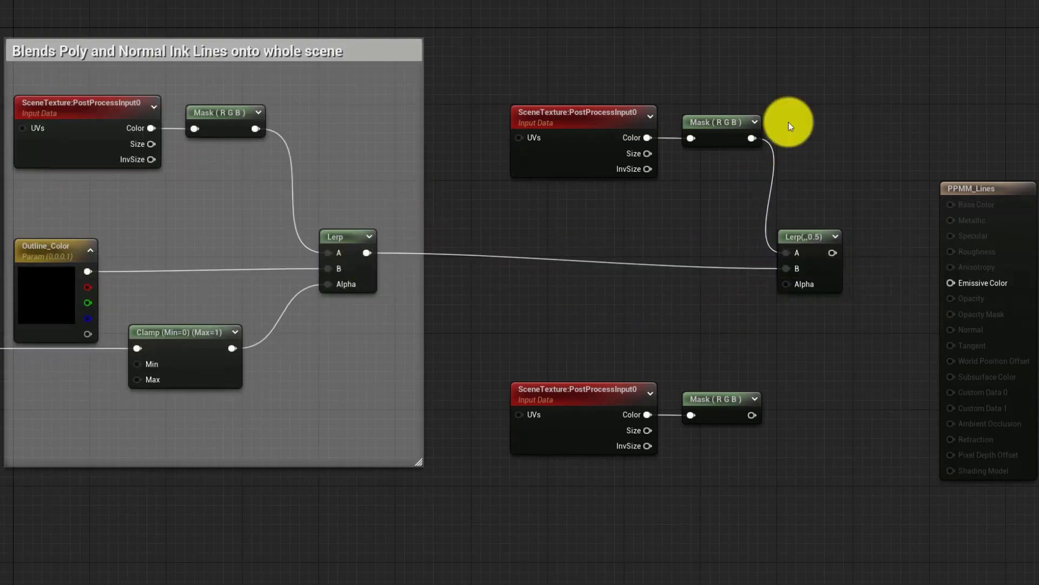
pyautogui.moveTo(788, 121); pyautogui.dragTo(519, 162)
pyautogui.moveTo(541, 112); pyautogui.dragTo(494, 158)
pyautogui.moveTo(808, 238); pyautogui.dragTo(809, 228)
pyautogui.moveTo(955, 186); pyautogui.dragTo(954, 138)
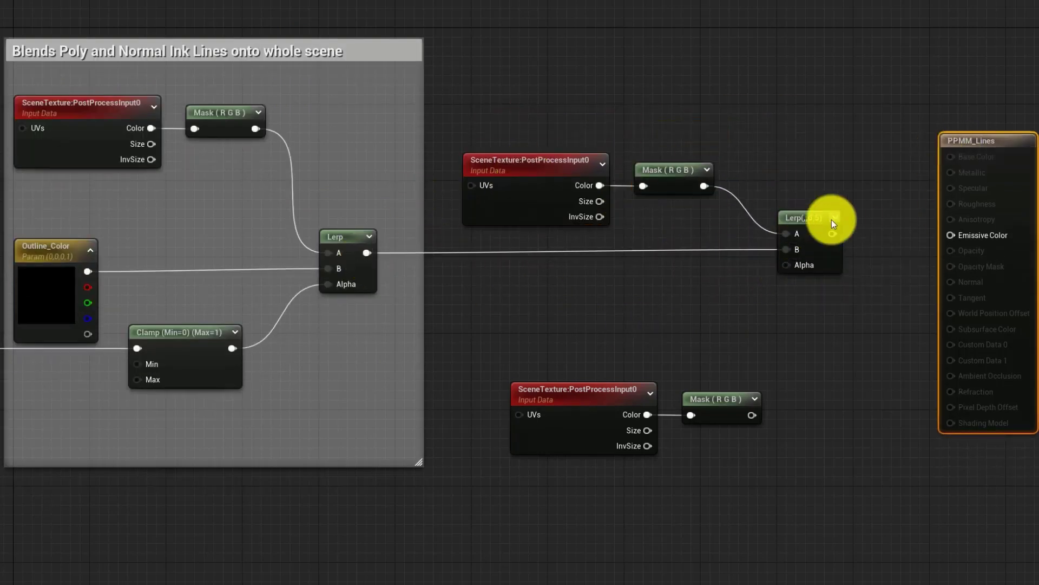
pyautogui.moveTo(833, 243); pyautogui.dragTo(950, 234)
pyautogui.click(589, 411)
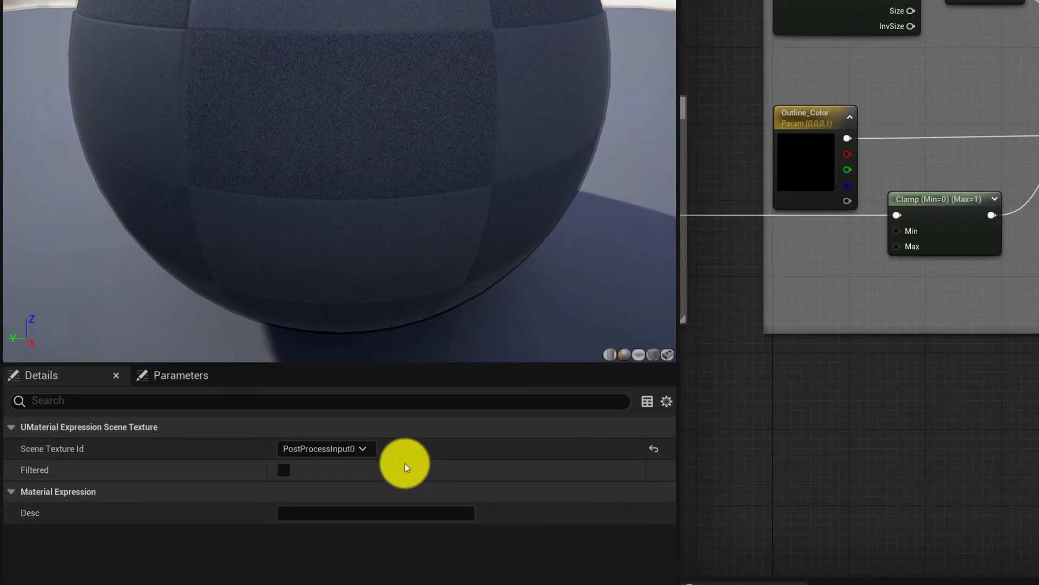
# Switch the lower SceneTexture to Metallic and chain OneMinus (1-x) and Ceil nodes from it
pyautogui.click(362, 450)
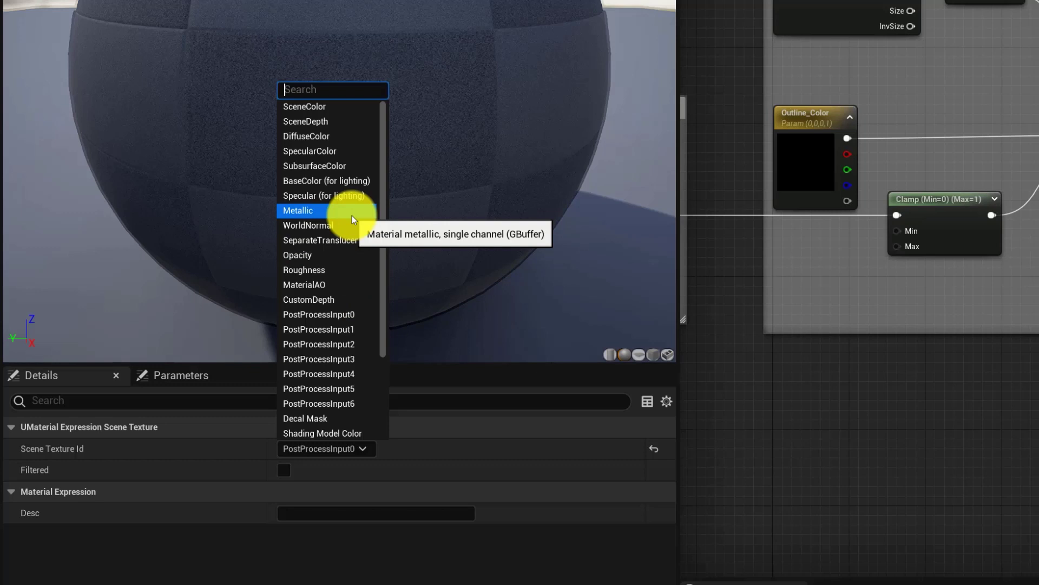
pyautogui.click(352, 216)
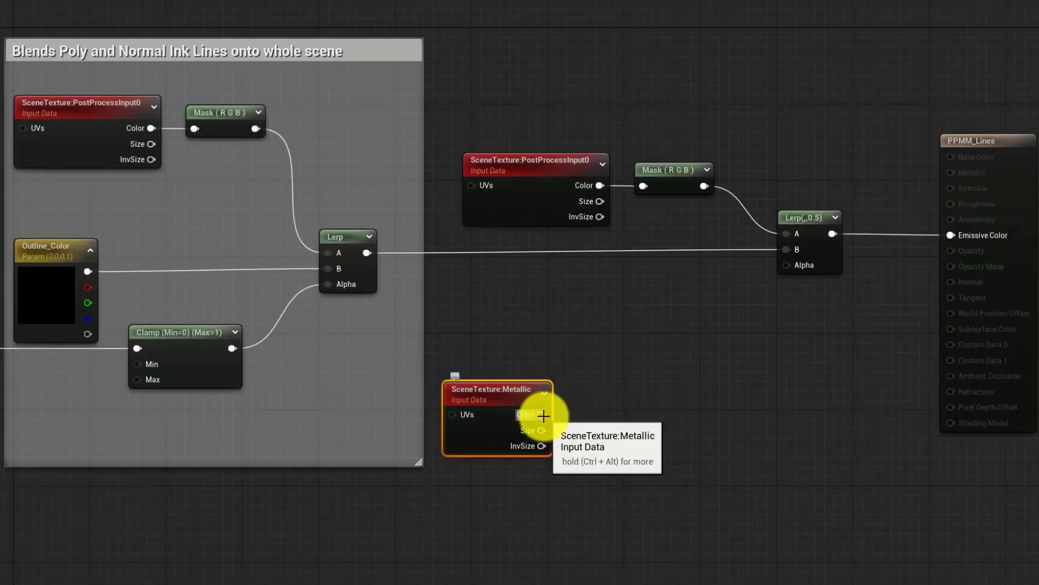
pyautogui.moveTo(538, 415); pyautogui.dragTo(667, 408)
pyautogui.write('1-')
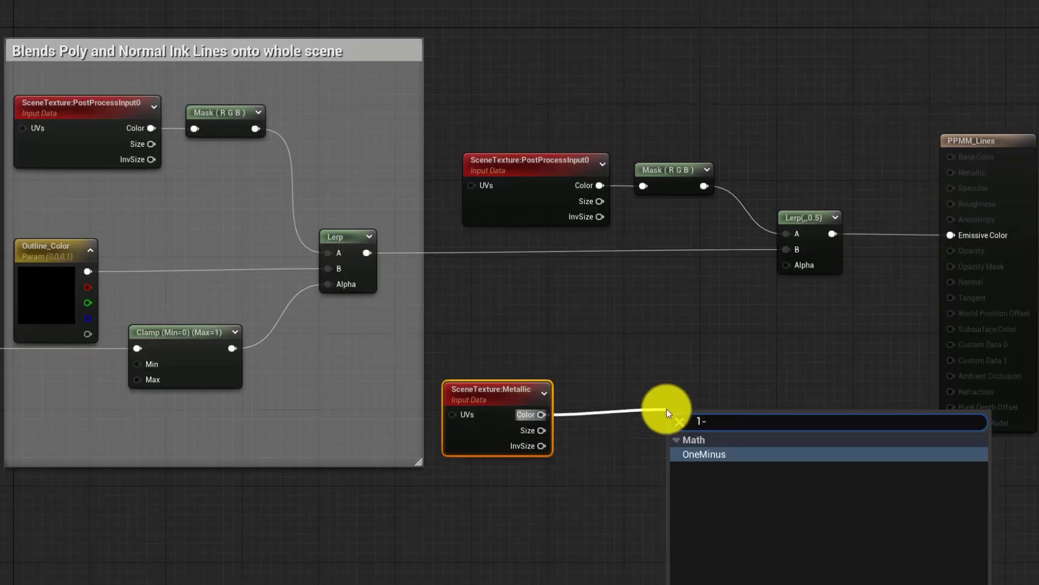
pyautogui.write('x')
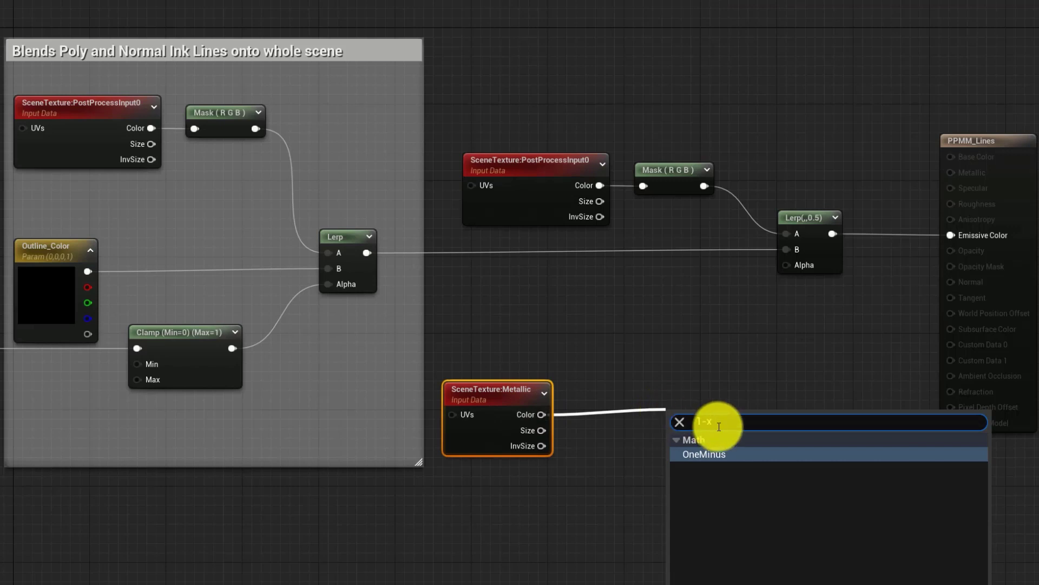
pyautogui.press('Return')
pyautogui.moveTo(676, 420); pyautogui.dragTo(699, 401)
pyautogui.write('ceil')
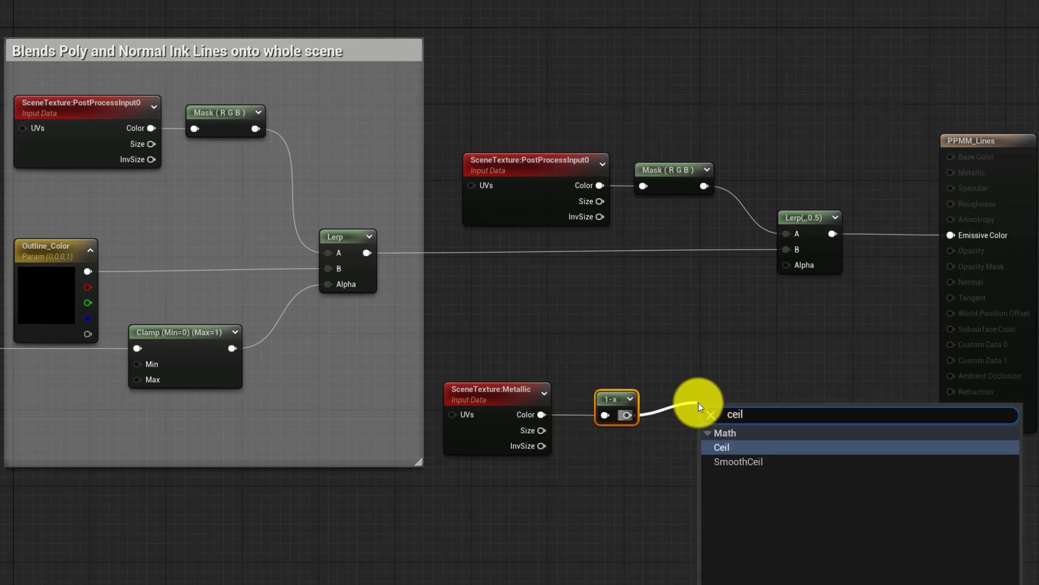
pyautogui.press('Return')
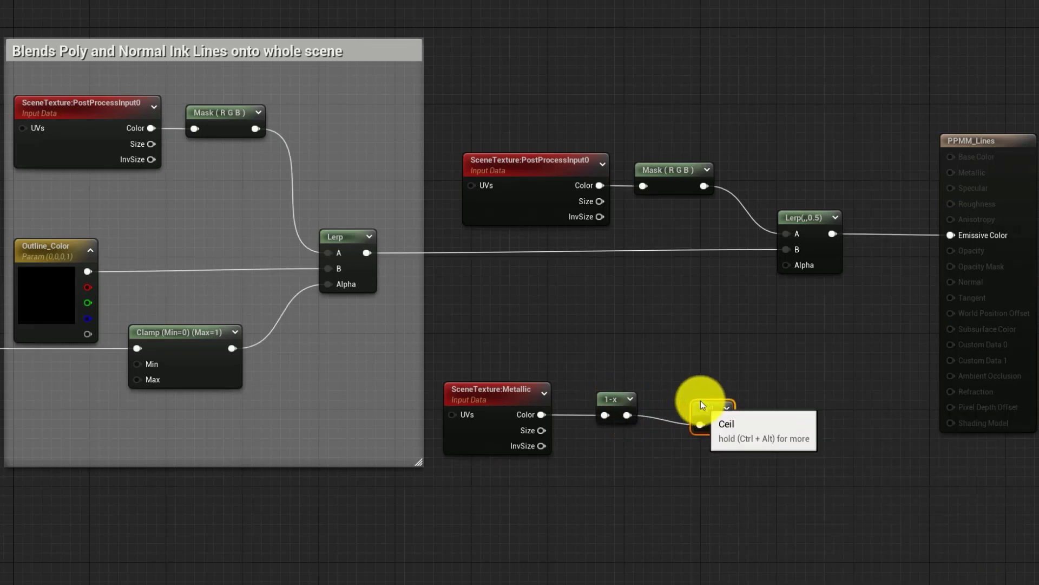
pyautogui.moveTo(700, 402); pyautogui.dragTo(676, 391)
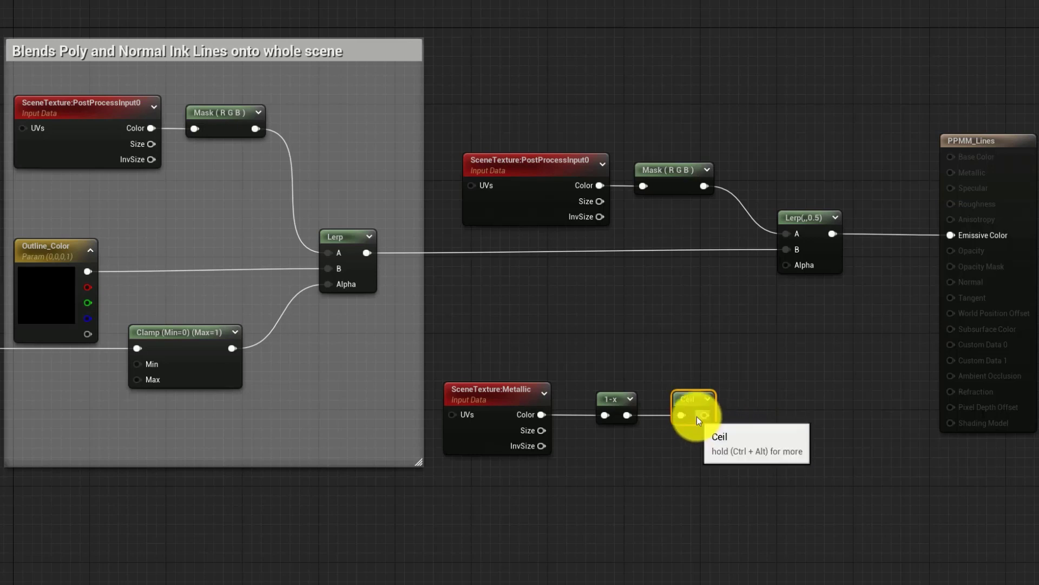
# Copy the existing Clamp node, place it right of Ceil, and connect Ceil into it
pyautogui.click(179, 332)
pyautogui.hotkey('ctrl', 'c')
pyautogui.hotkey('ctrl', 'v')
pyautogui.moveTo(533, 479); pyautogui.dragTo(786, 362)
pyautogui.moveTo(965, 140); pyautogui.dragTo(1038, 163)
pyautogui.moveTo(839, 220); pyautogui.dragTo(952, 219)
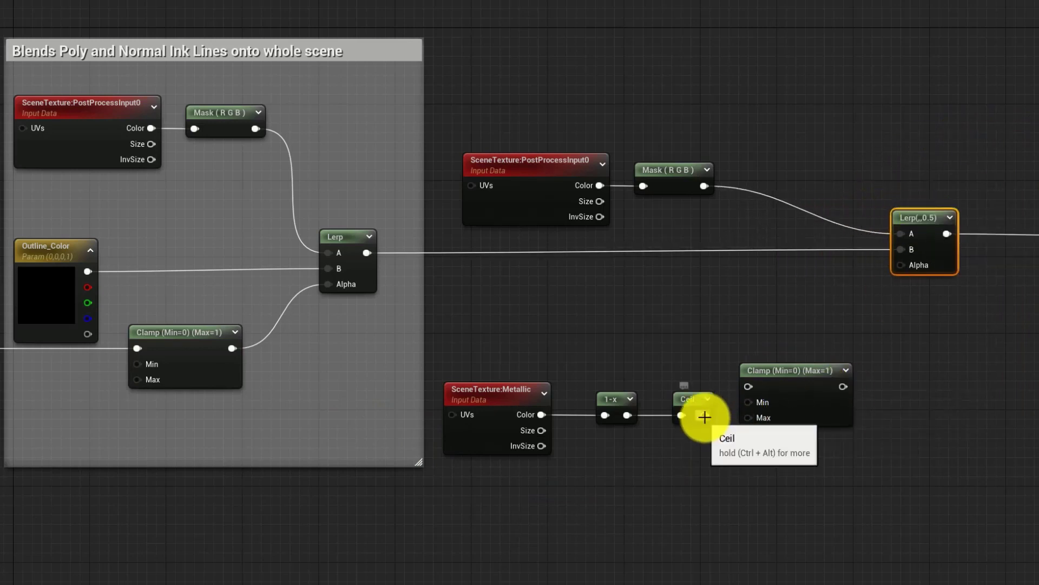
pyautogui.moveTo(703, 414)
pyautogui.mouseDown()
pyautogui.moveTo(741, 384)
pyautogui.moveTo(807, 394)
pyautogui.moveTo(901, 264)
pyautogui.mouseUp()
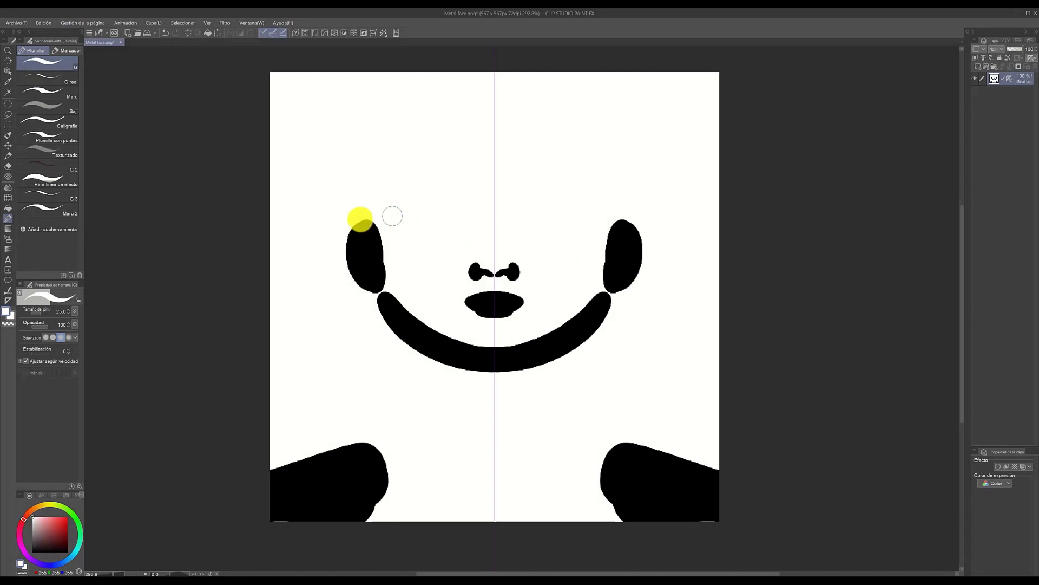
# White out the cheek tops, extend the mouth tips upward, then wire the mask to Metallic and save
pyautogui.moveTo(383, 215)
pyautogui.mouseDown()
pyautogui.moveTo(336, 250)
pyautogui.moveTo(395, 222)
pyautogui.moveTo(340, 270)
pyautogui.moveTo(374, 249)
pyautogui.moveTo(351, 268)
pyautogui.moveTo(397, 251)
pyautogui.moveTo(366, 286)
pyautogui.mouseUp()
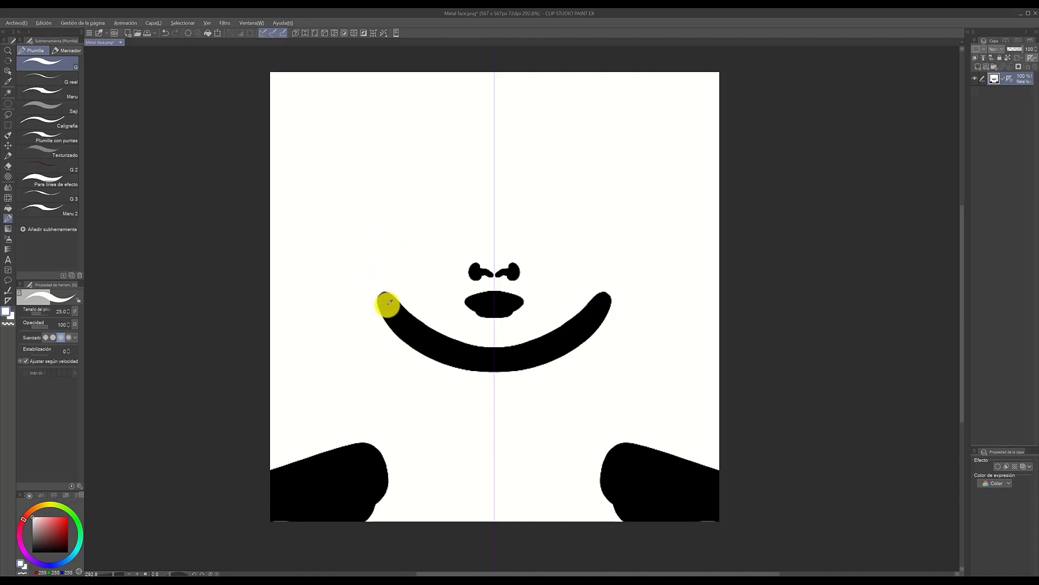
pyautogui.moveTo(382, 291); pyautogui.dragTo(378, 240)
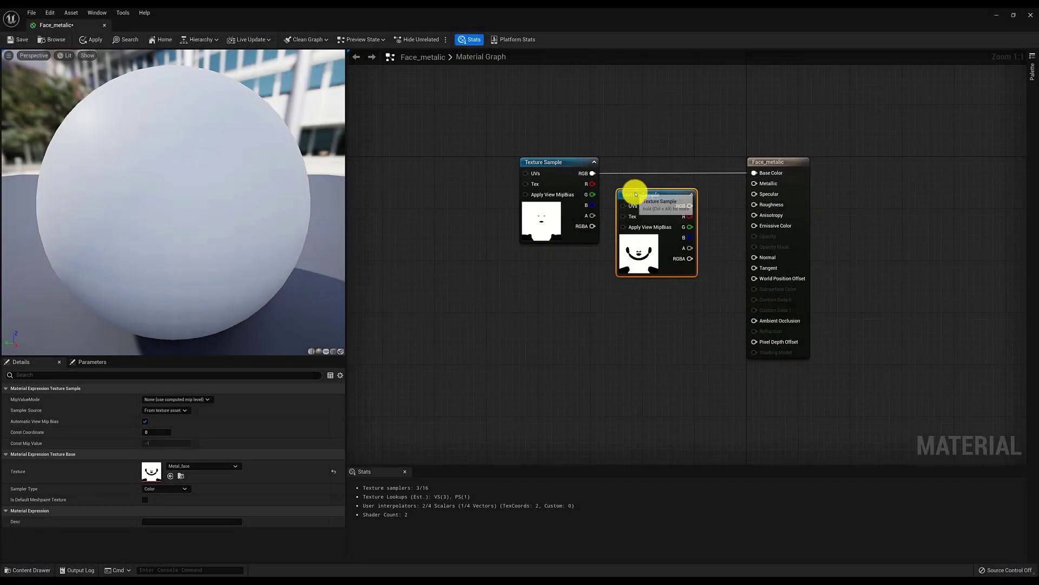
pyautogui.moveTo(690, 206); pyautogui.dragTo(754, 184)
pyautogui.moveTo(652, 195); pyautogui.dragTo(633, 184)
pyautogui.click(19, 40)
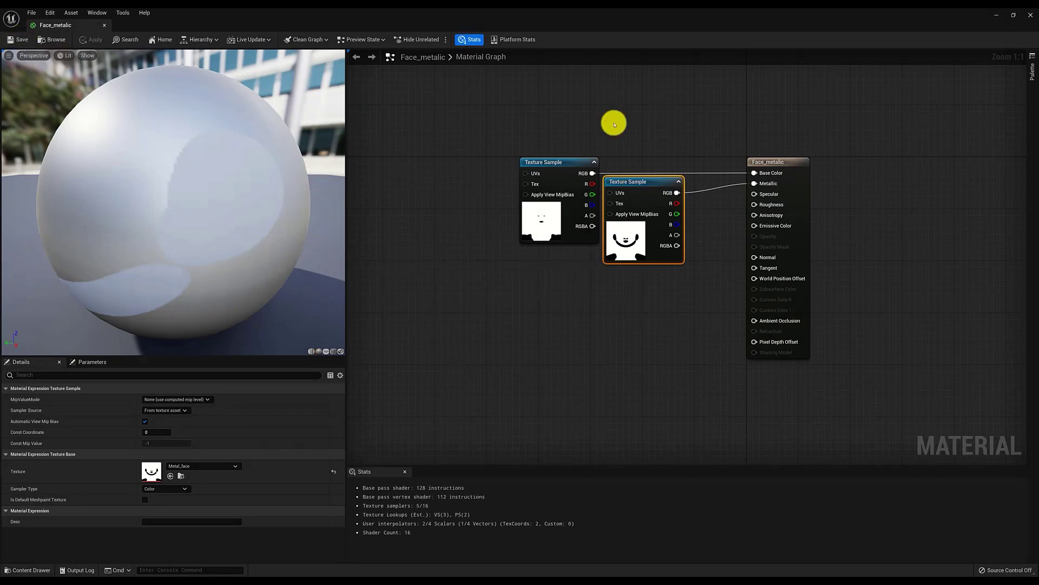
# Drag Face_metalic from the Content Drawer onto the character mesh's Element 1 material slot
pyautogui.click(1030, 15)
pyautogui.hotkey('ctrl', 'space')
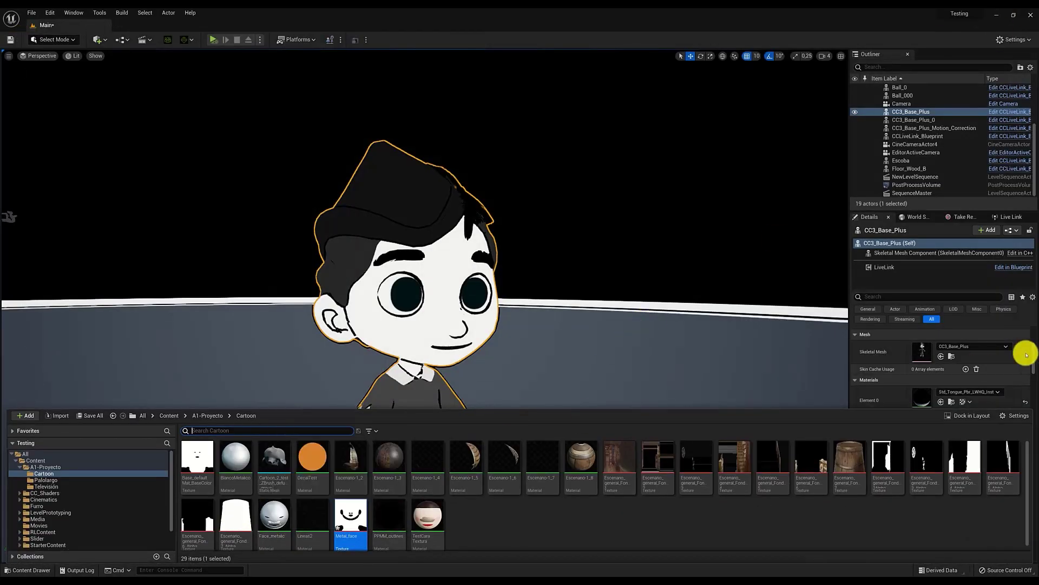
pyautogui.moveTo(440, 534); pyautogui.dragTo(898, 395)
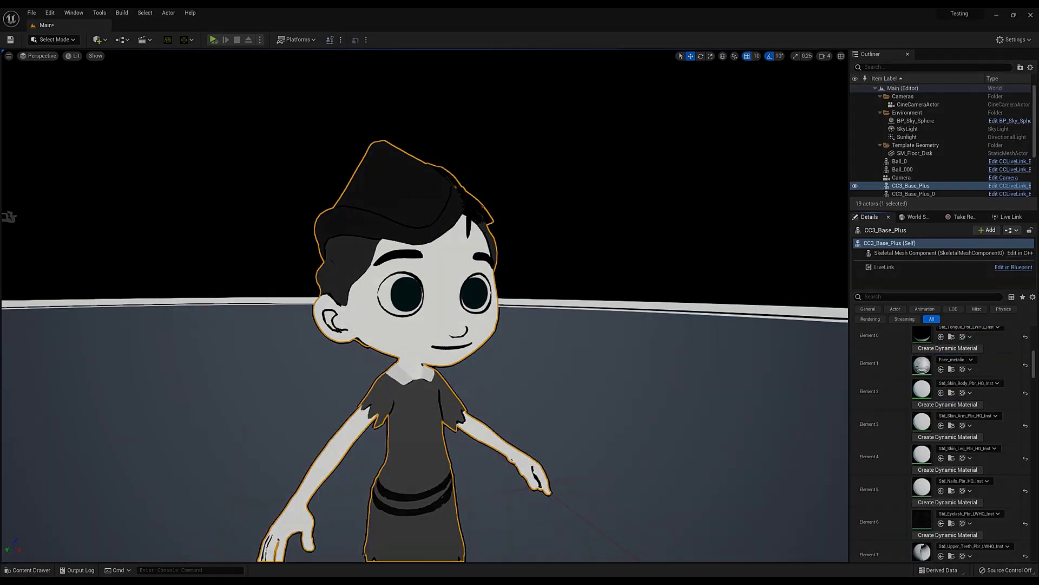